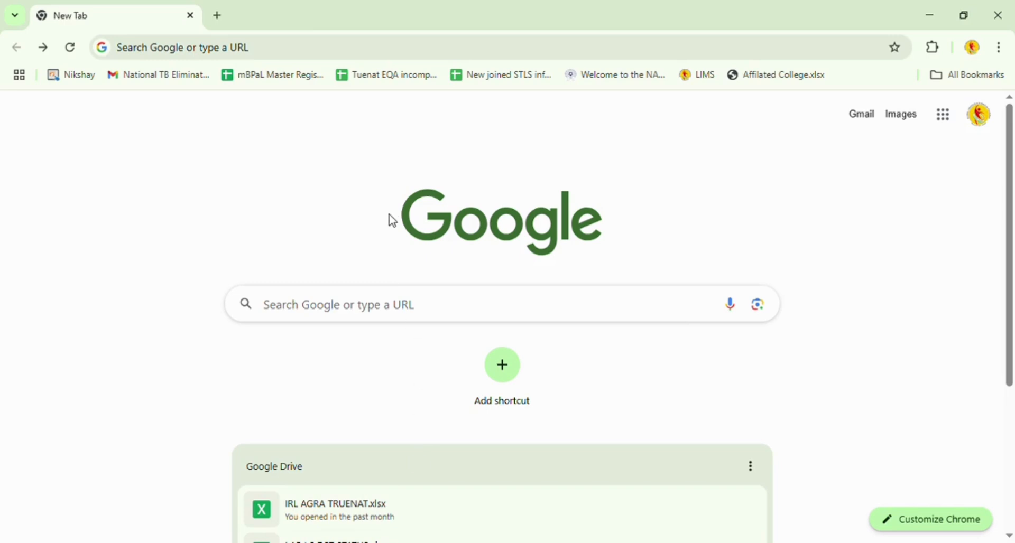
# Go to nikshay.in in Chrome to load the Ni-kshay Ecosystem Login page.
pyautogui.click(370, 46)
pyautogui.write('nik')
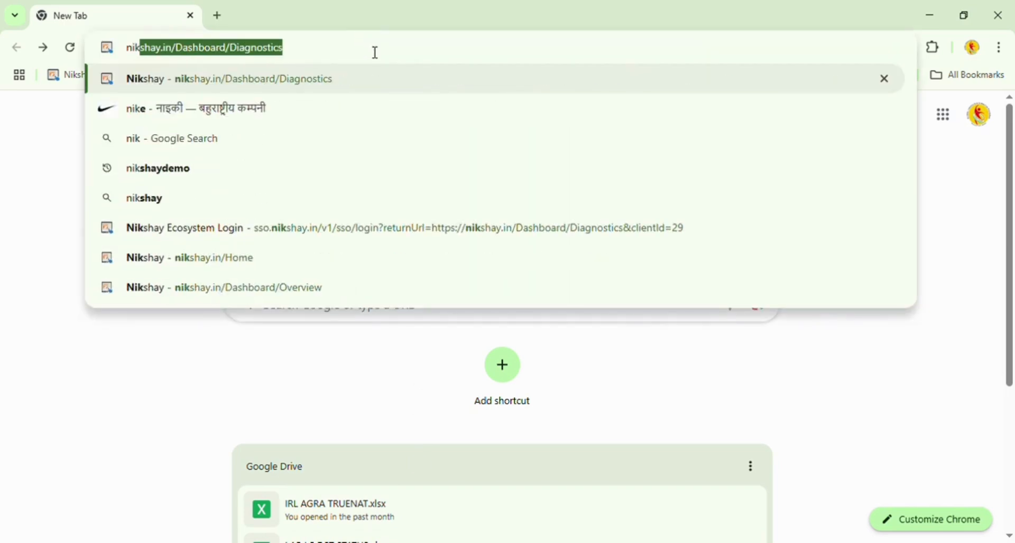
pyautogui.write('shay.in')
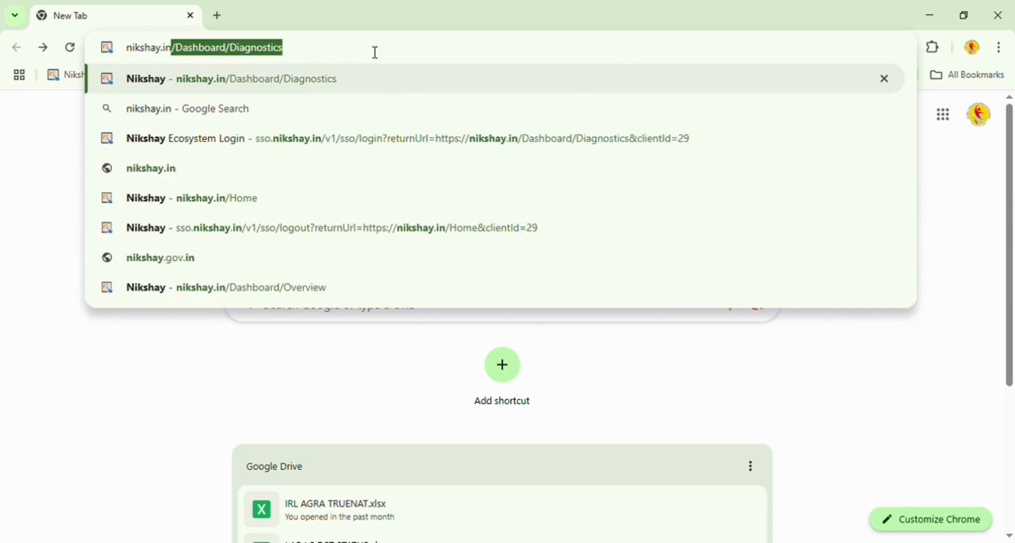
pyautogui.press('Return')
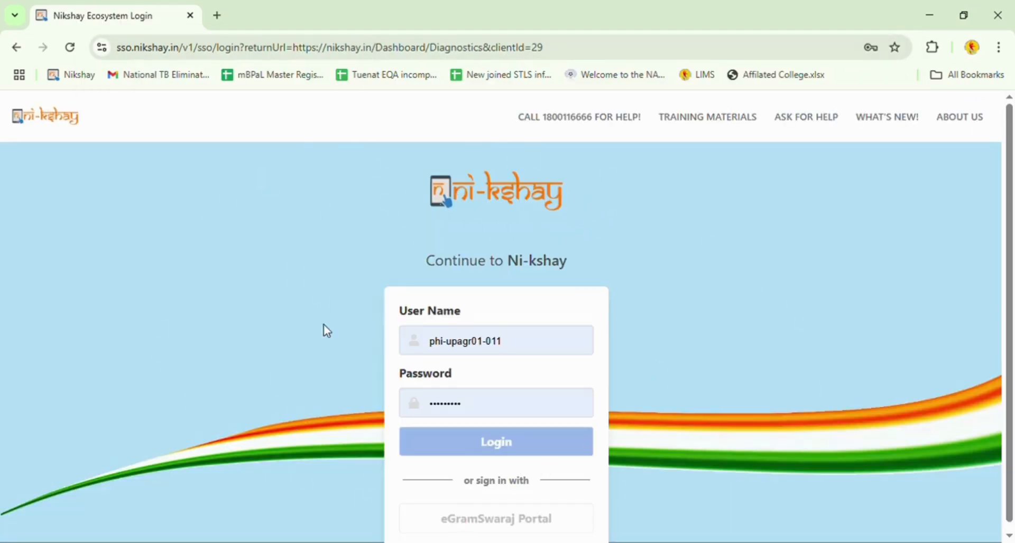
# Log in to Ni-kshay using the pre-filled user name and password.
pyautogui.click(566, 354)
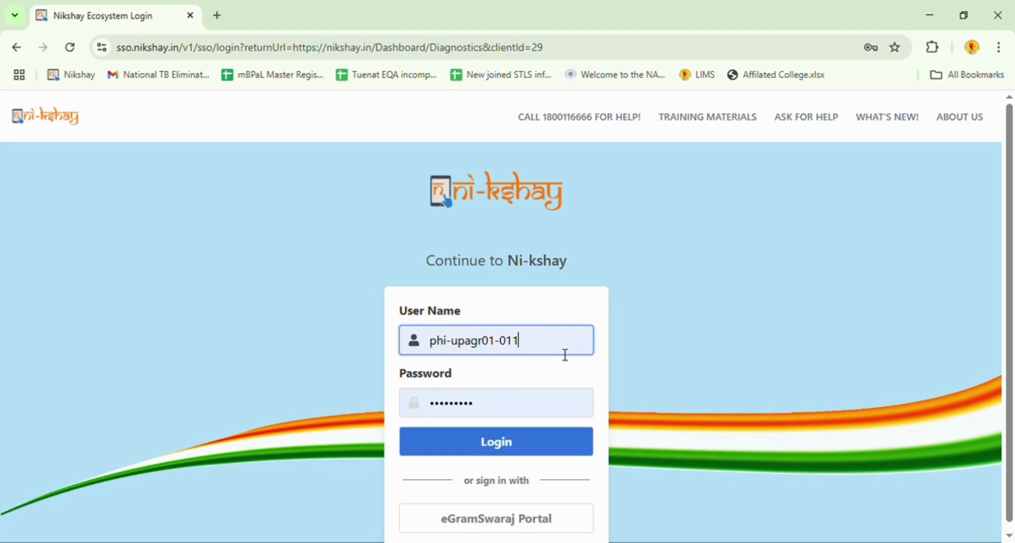
pyautogui.click(545, 418)
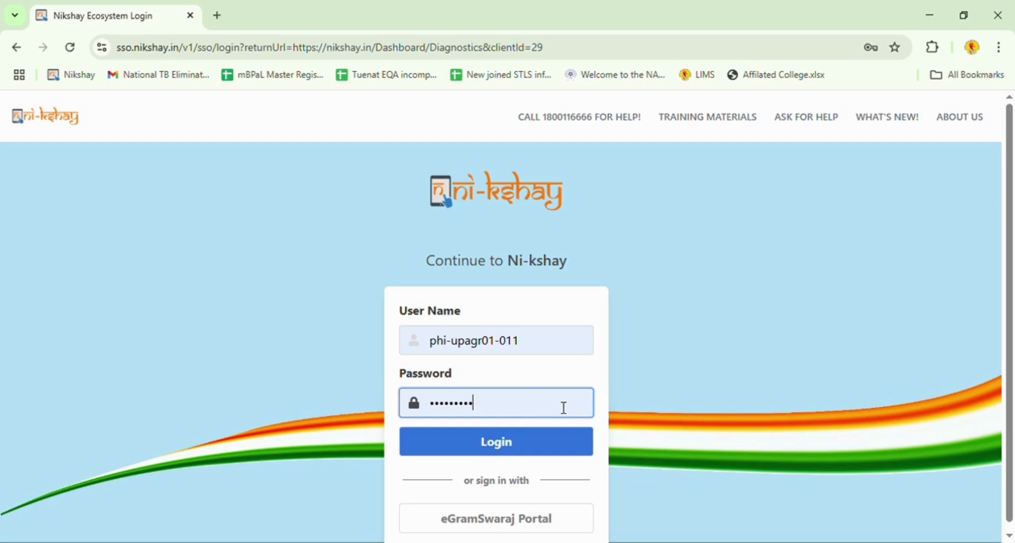
pyautogui.click(511, 454)
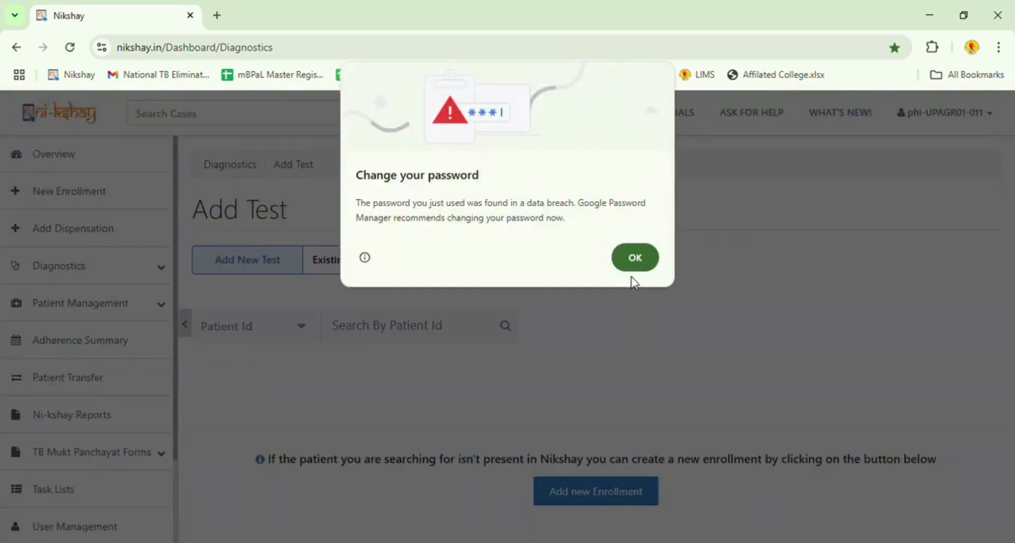
# Dismiss the password prompt and open Ni-kshay Reports from the sidebar in a new tab.
pyautogui.click(636, 268)
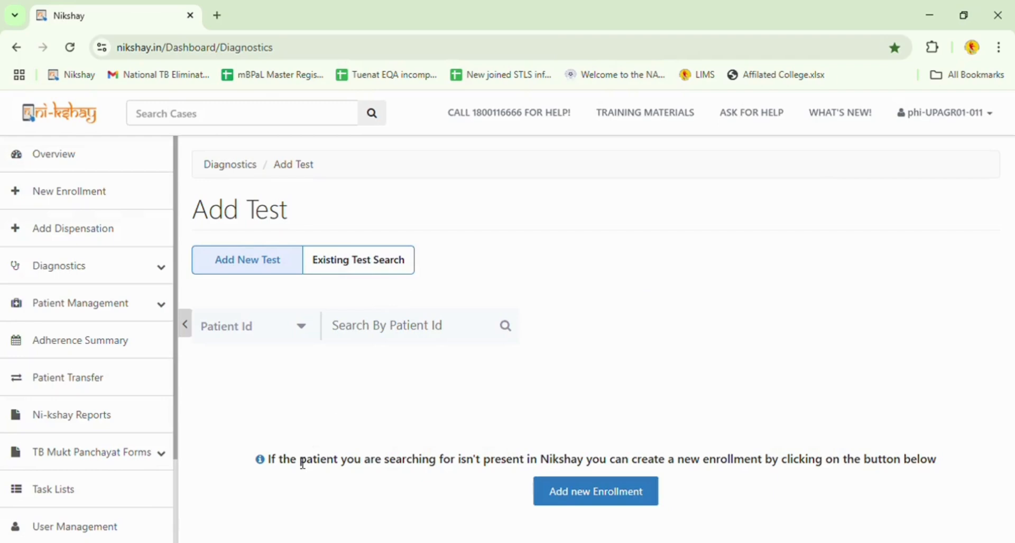
pyautogui.click(94, 422)
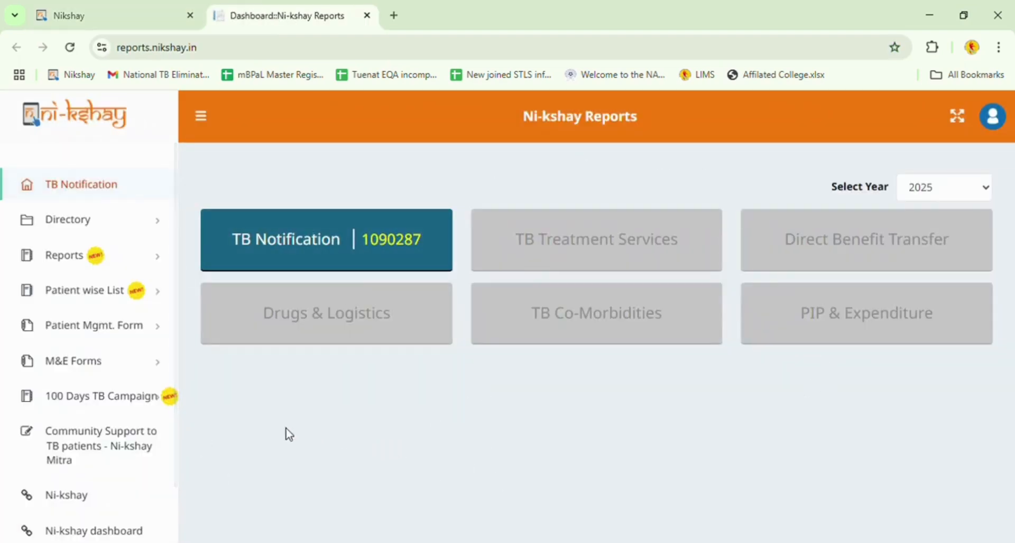
# Open M&E Forms > Monthly Lab Report and choose CBNAAT Monthly Reporting.
pyautogui.click(85, 371)
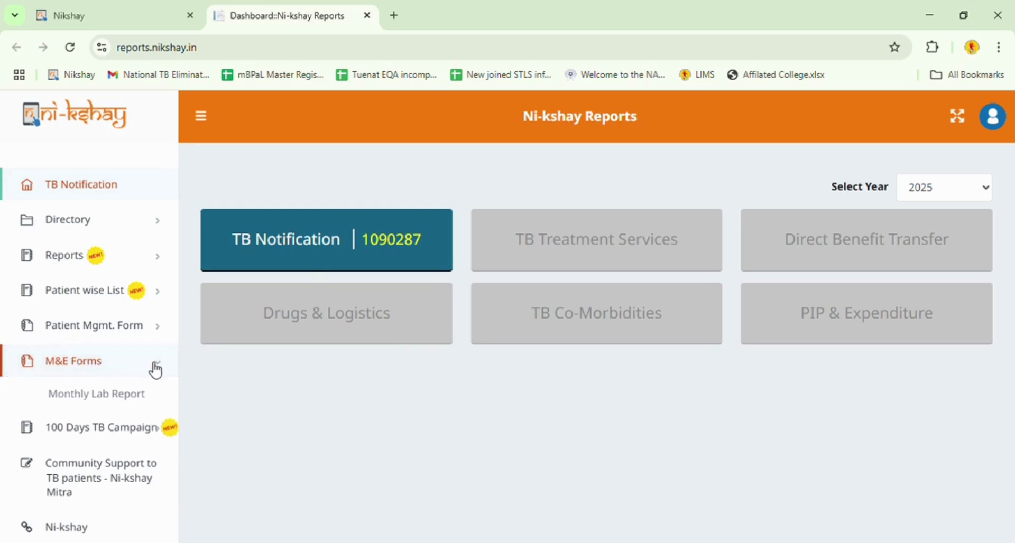
pyautogui.click(105, 397)
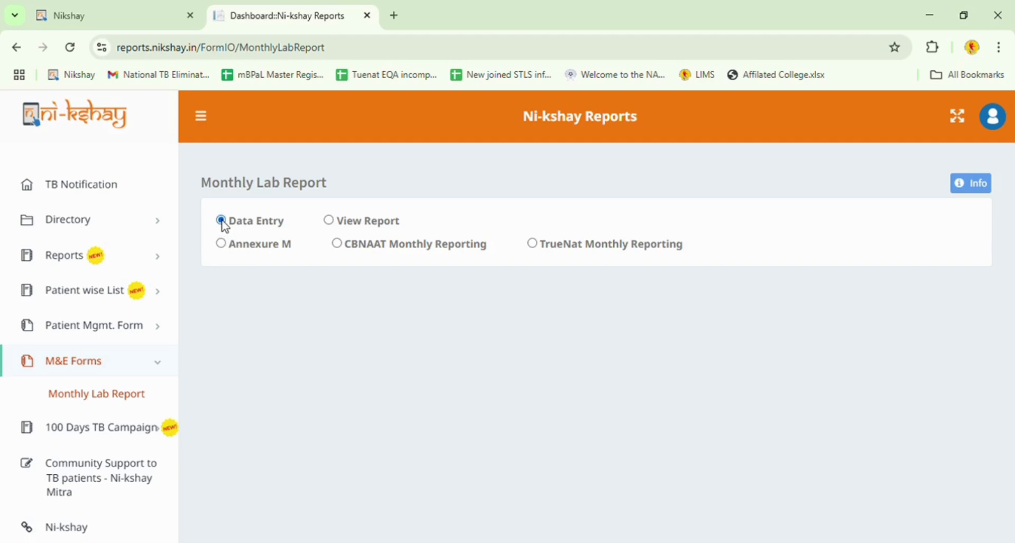
pyautogui.click(337, 245)
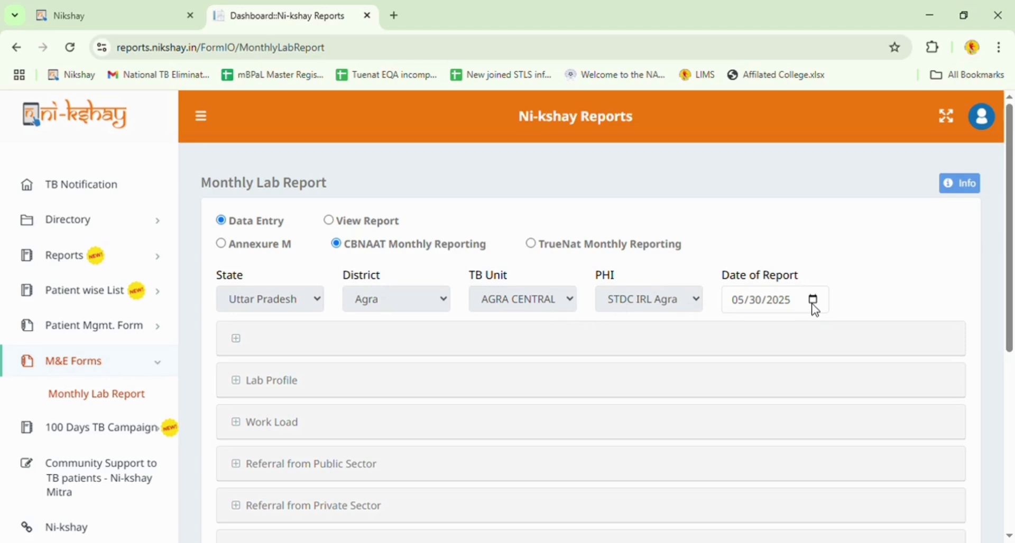
# Expand the header and Lab Profile sections and enter 'STDC Agra' as the CBNAAT facility name.
pyautogui.click(612, 345)
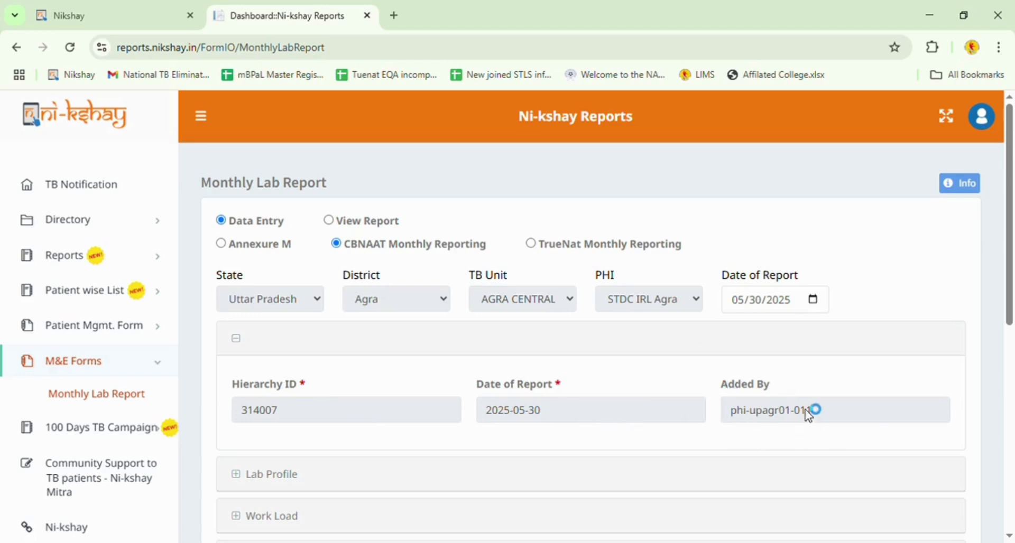
pyautogui.scroll(-1, 676, 401)
pyautogui.scroll(-1, 676, 400)
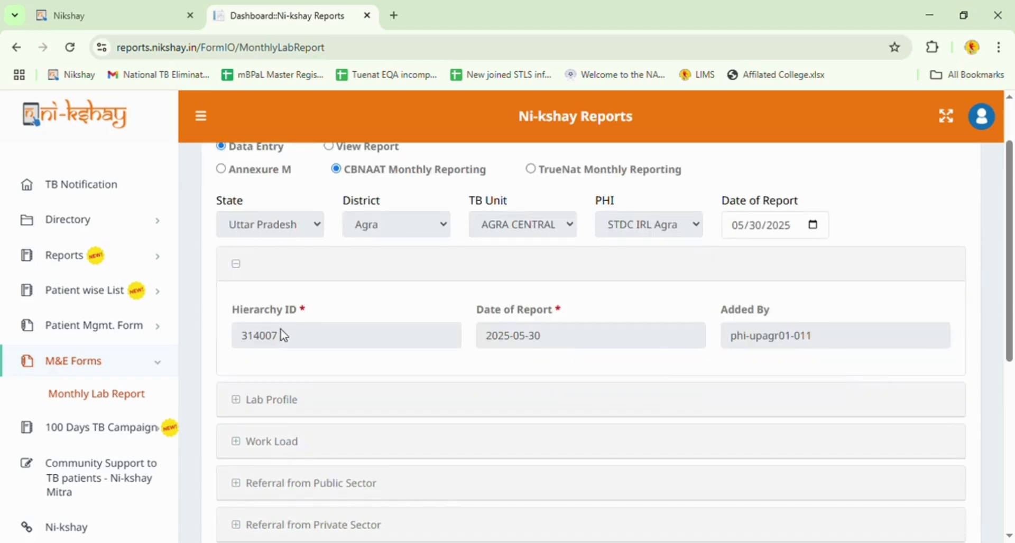
pyautogui.scroll(-1, 542, 355)
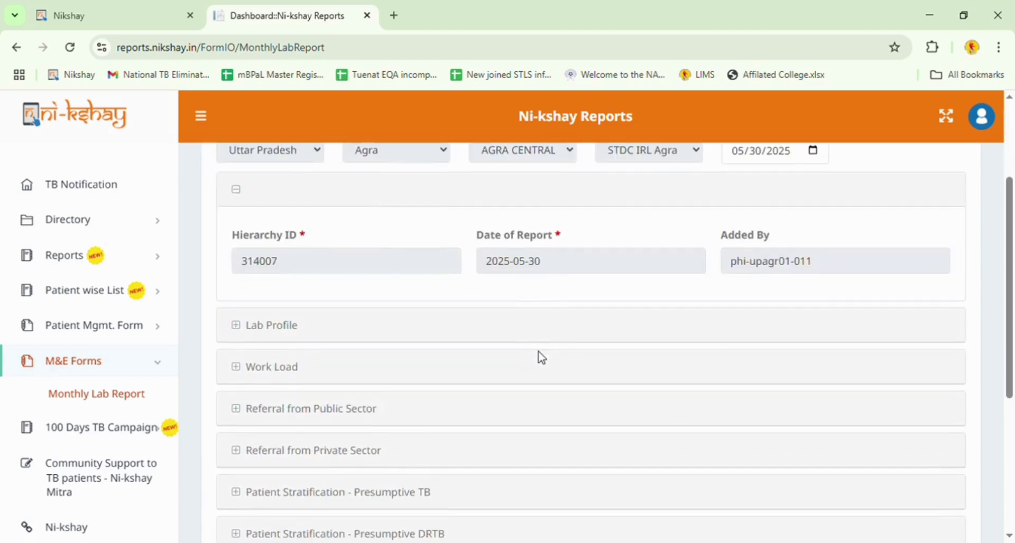
pyautogui.click(291, 335)
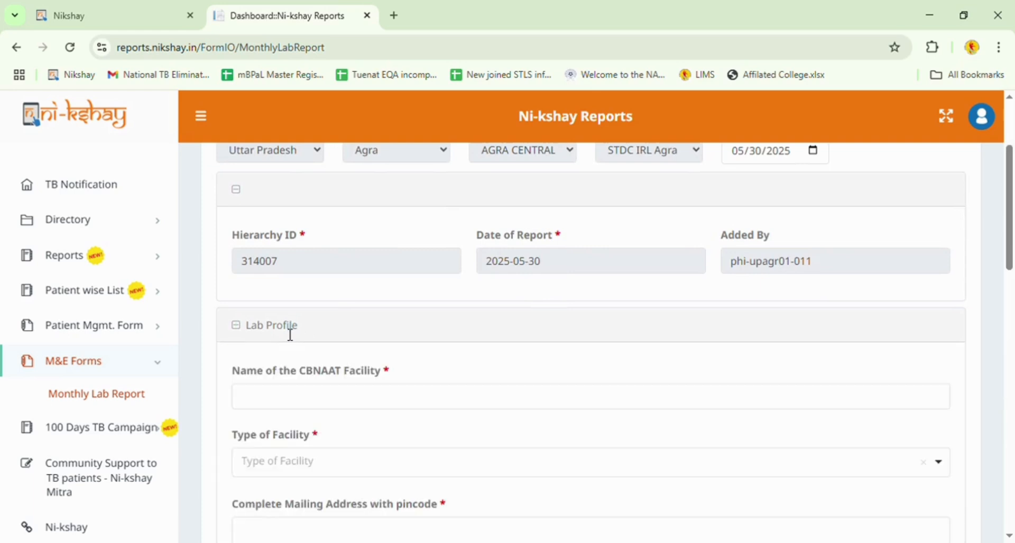
pyautogui.scroll(-1, 289, 338)
pyautogui.click(337, 333)
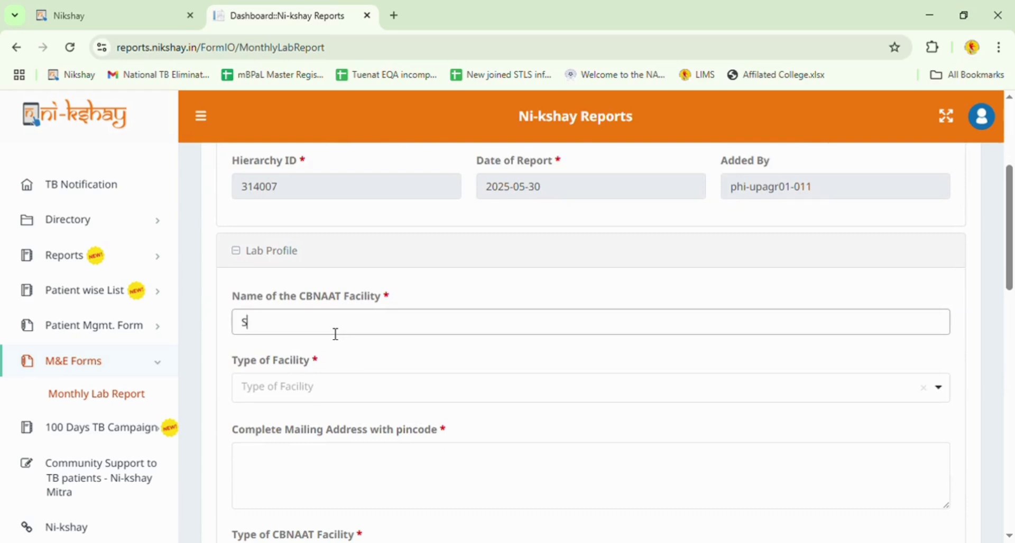
pyautogui.write('STDC Agra')
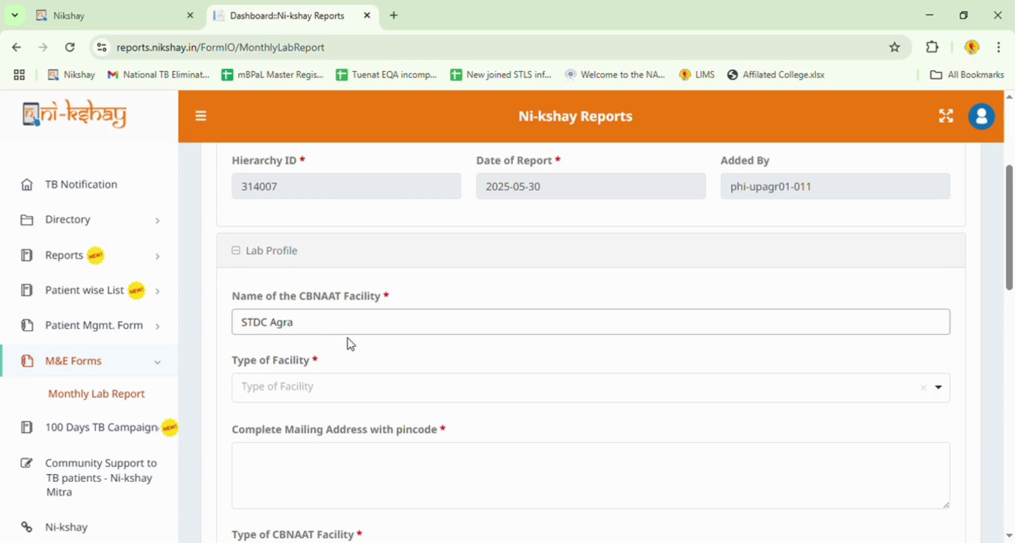
pyautogui.click(381, 394)
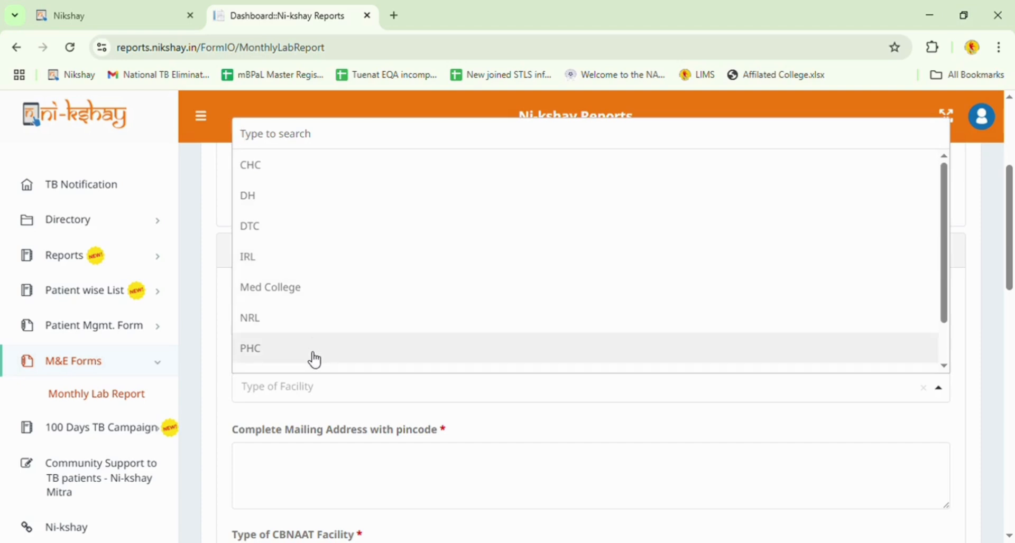
# Set facility type IRL, enter the facility's mailing address with pincode, and mark it Public.
pyautogui.click(311, 258)
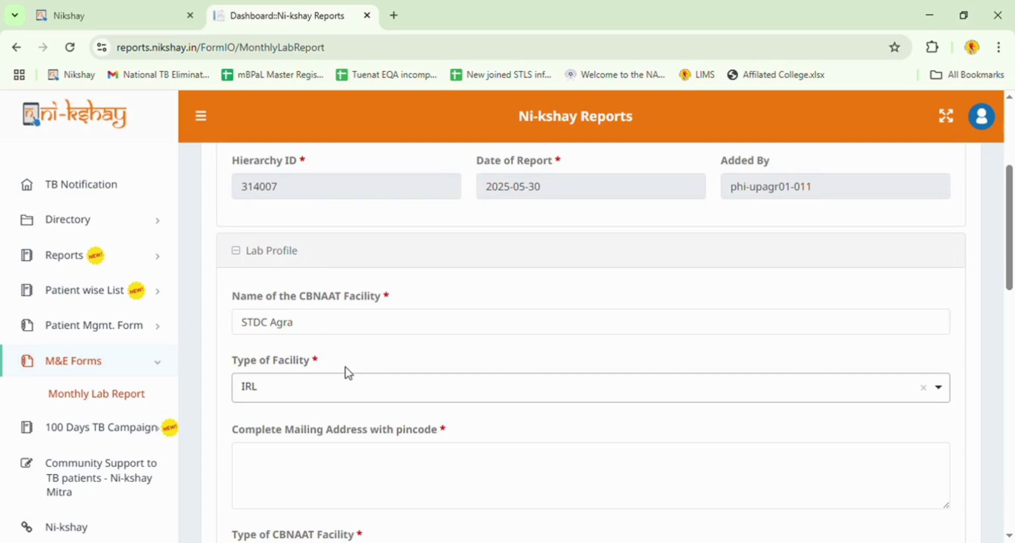
pyautogui.scroll(-3, 399, 397)
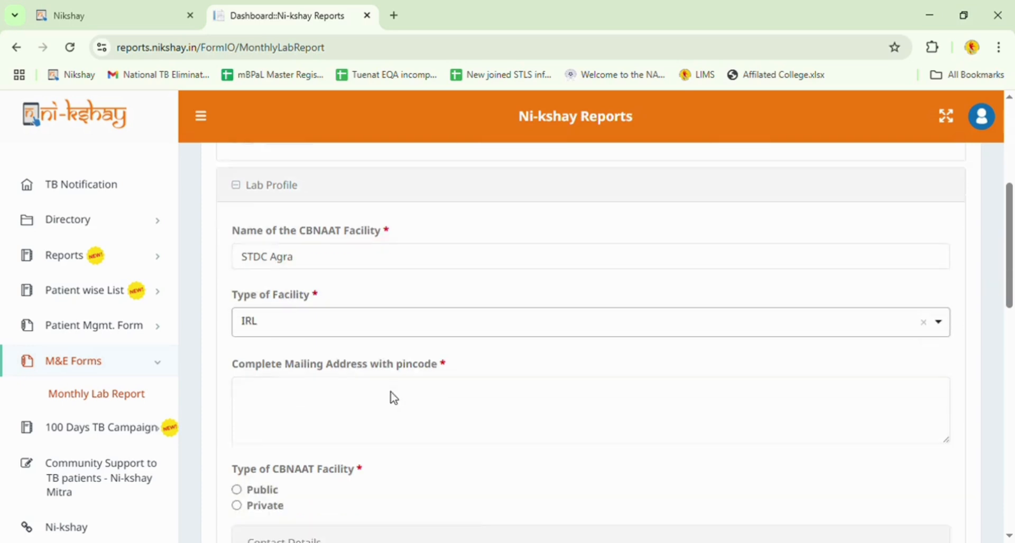
pyautogui.click(384, 345)
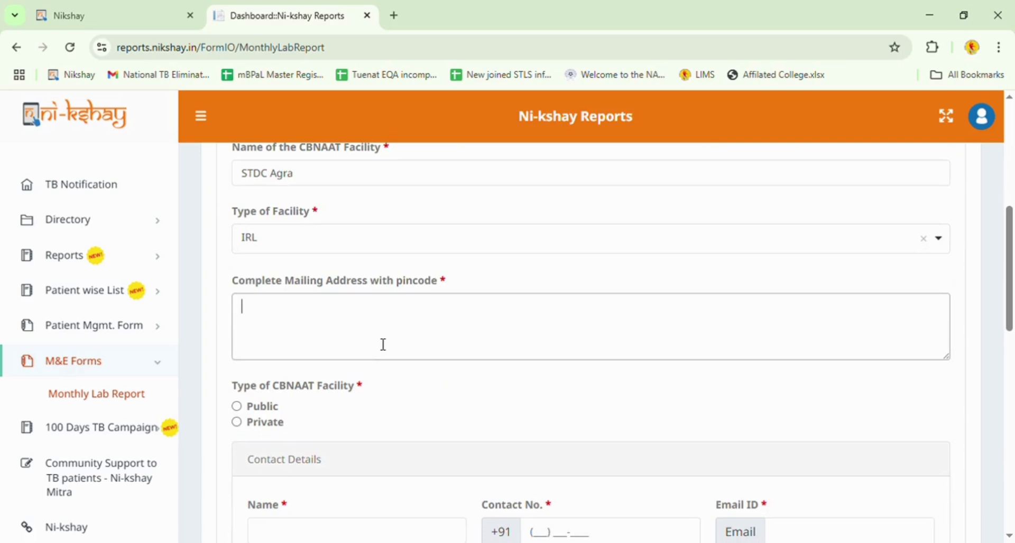
pyautogui.write('Moti Katra Road ')
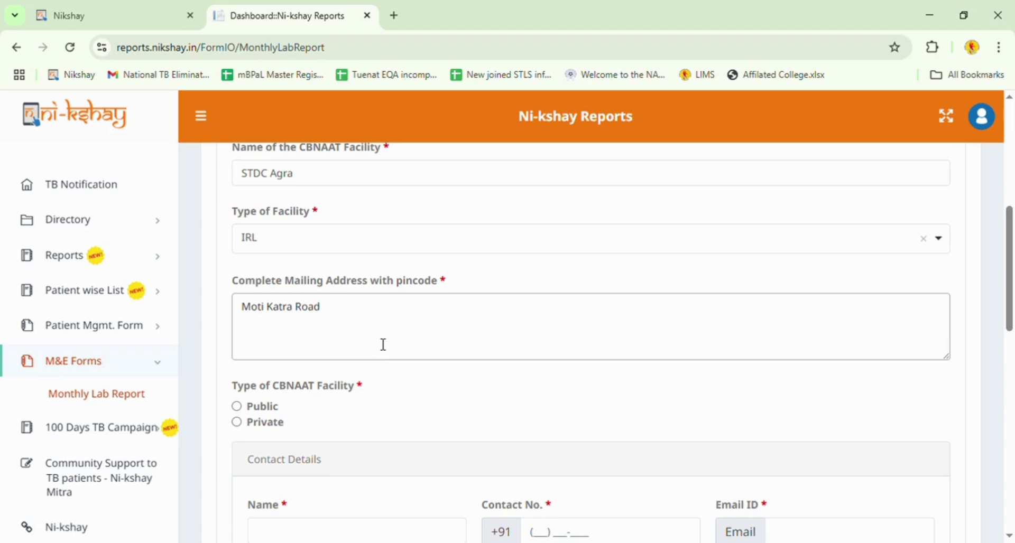
pyautogui.write('Agra-282001')
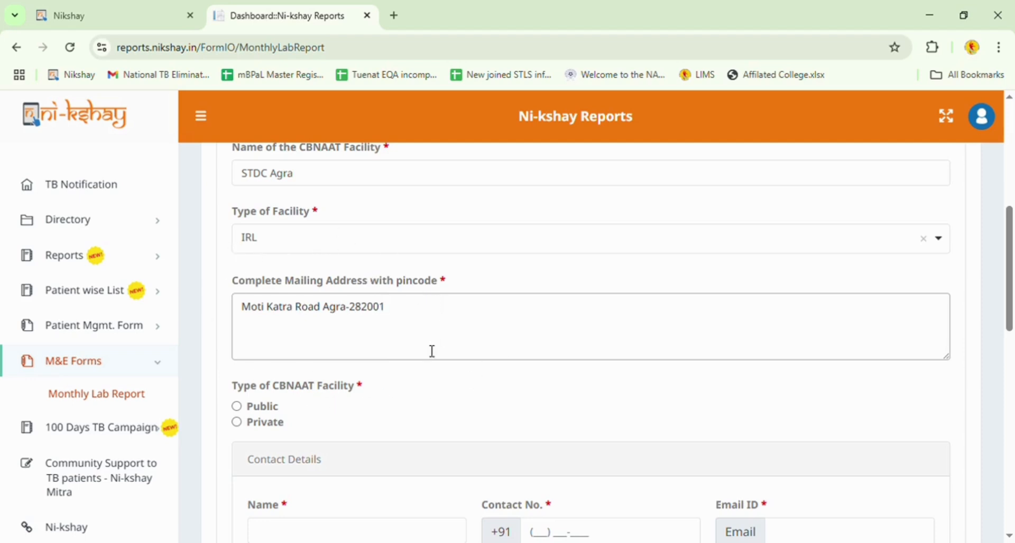
pyautogui.scroll(-2, 430, 353)
pyautogui.click(237, 330)
pyautogui.scroll(-2, 982, 259)
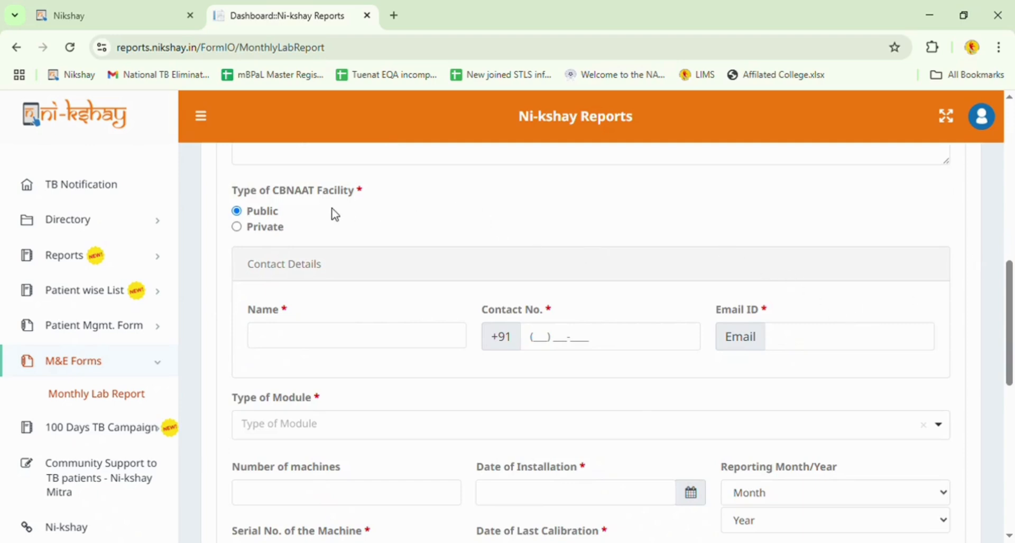
# Re-select Public, then enter the contact person's name, phone number and e-mail address.
pyautogui.click(236, 213)
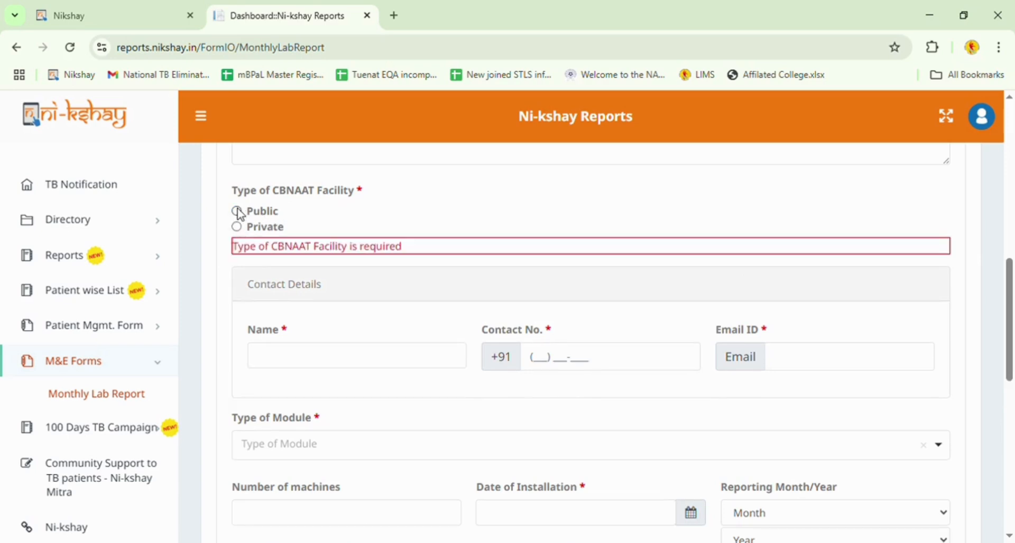
pyautogui.click(236, 212)
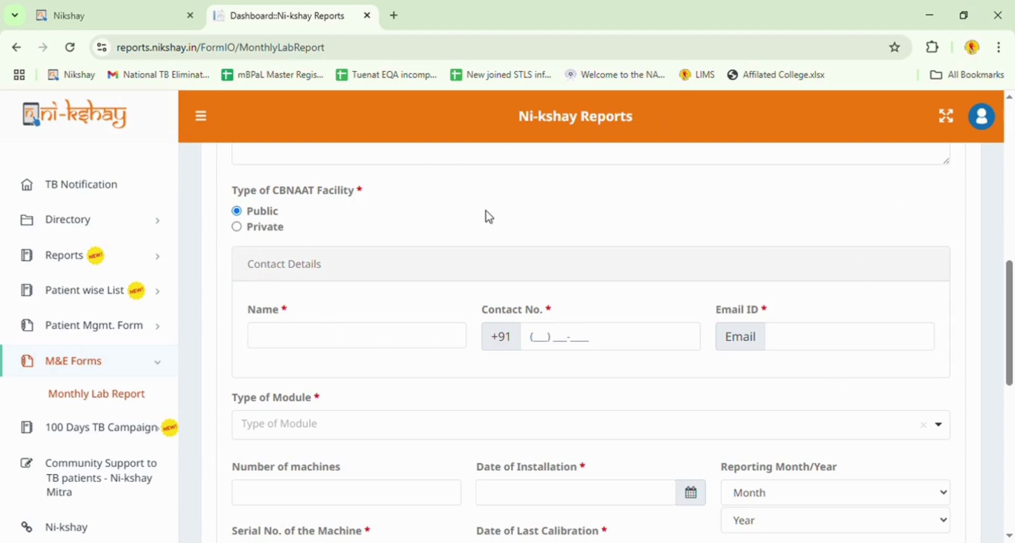
pyautogui.click(387, 348)
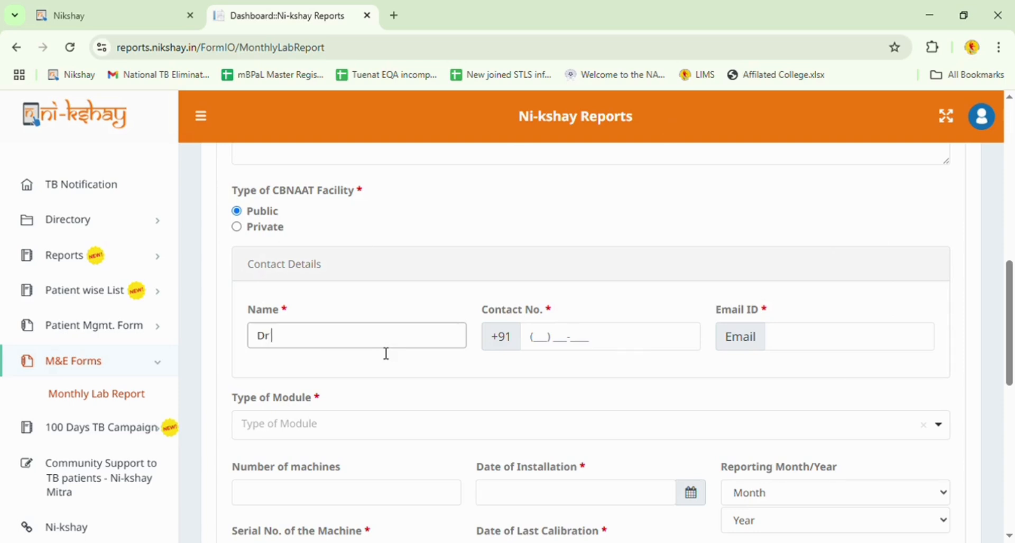
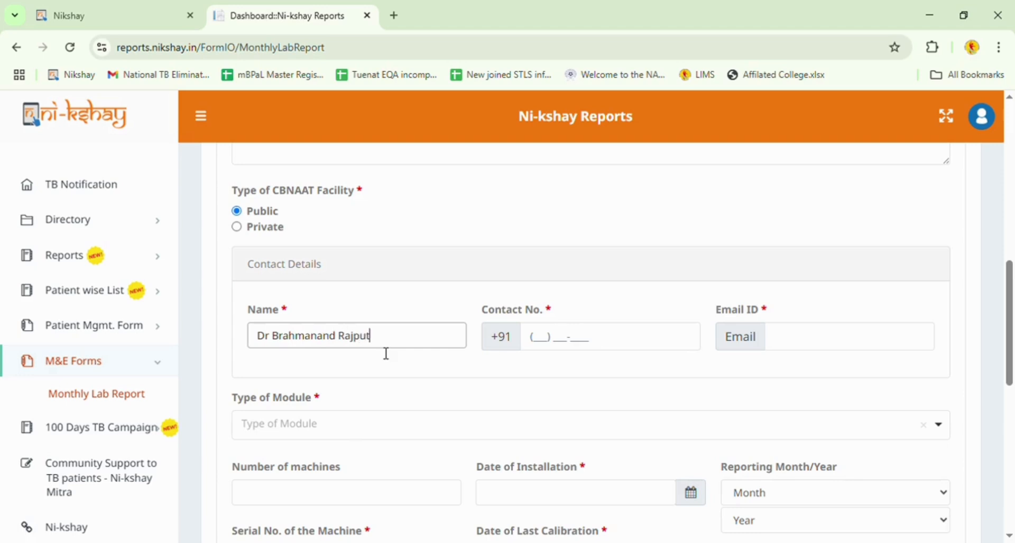
pyautogui.click(533, 336)
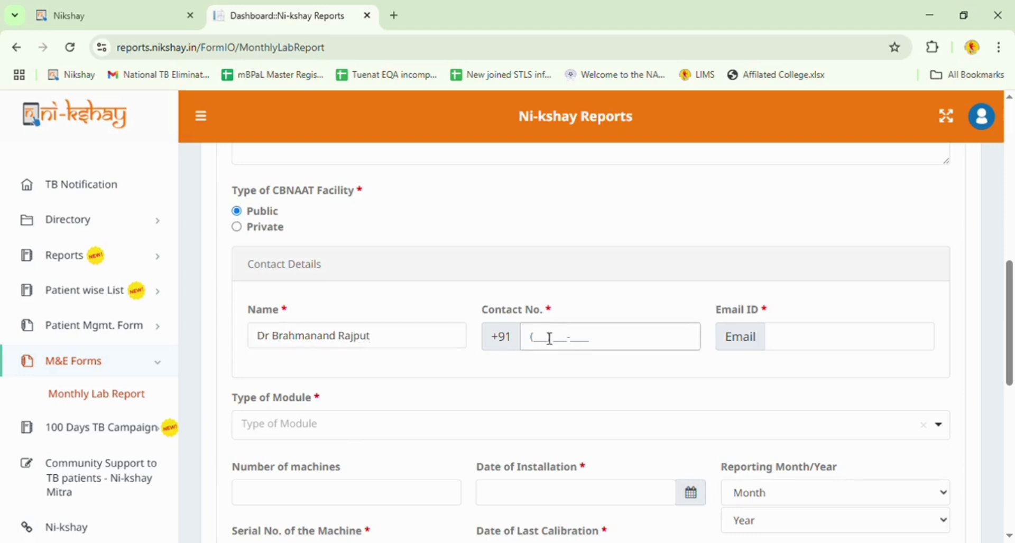
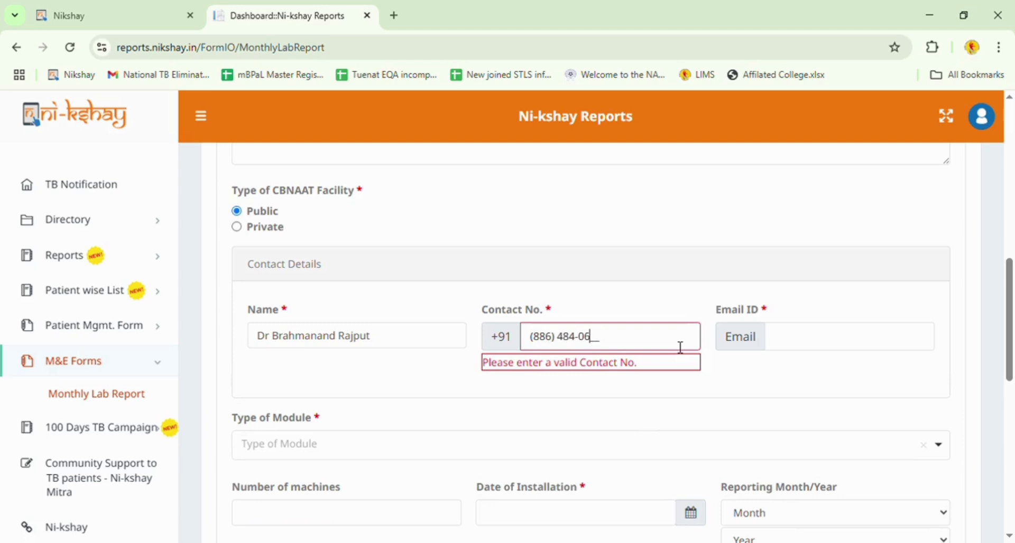
pyautogui.click(853, 339)
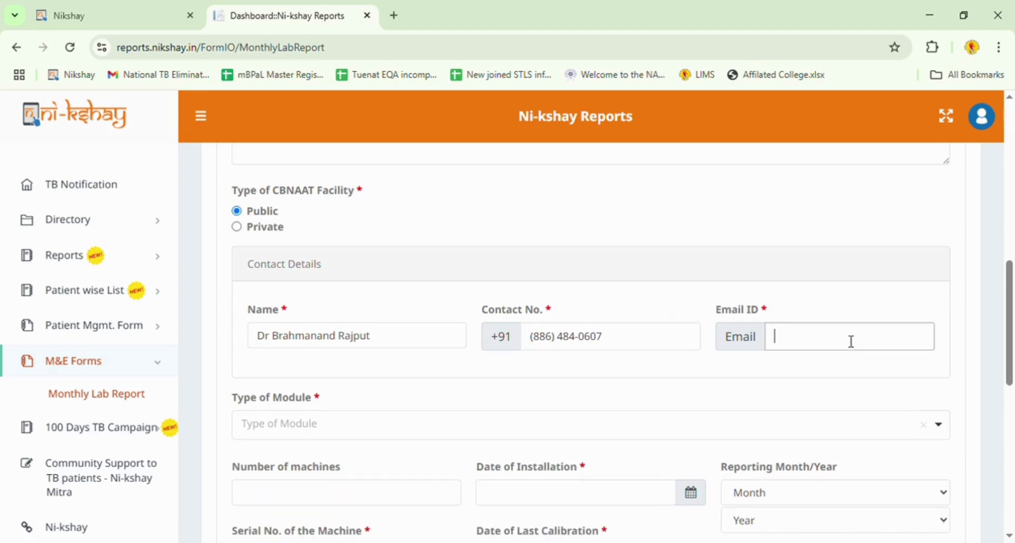
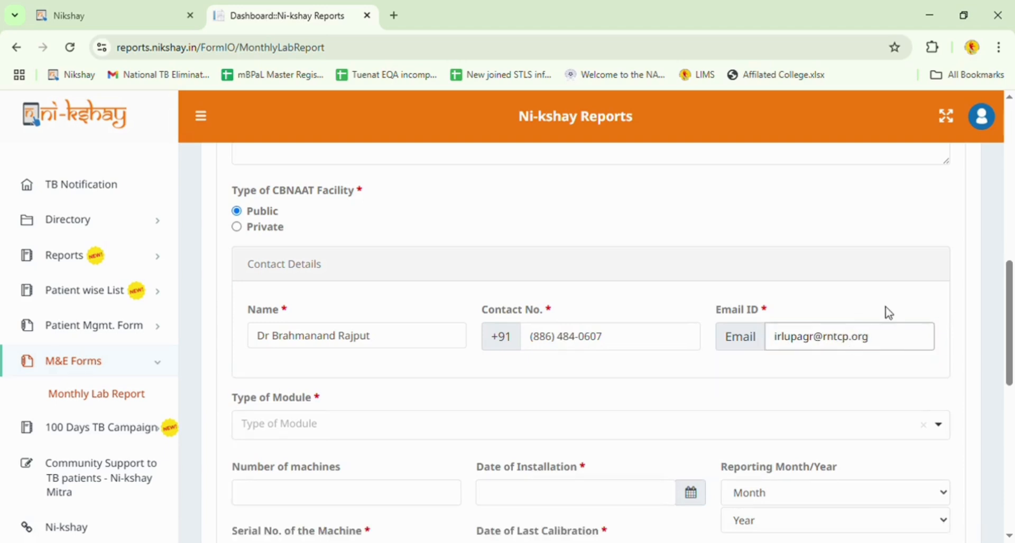
pyautogui.scroll(-1, 571, 297)
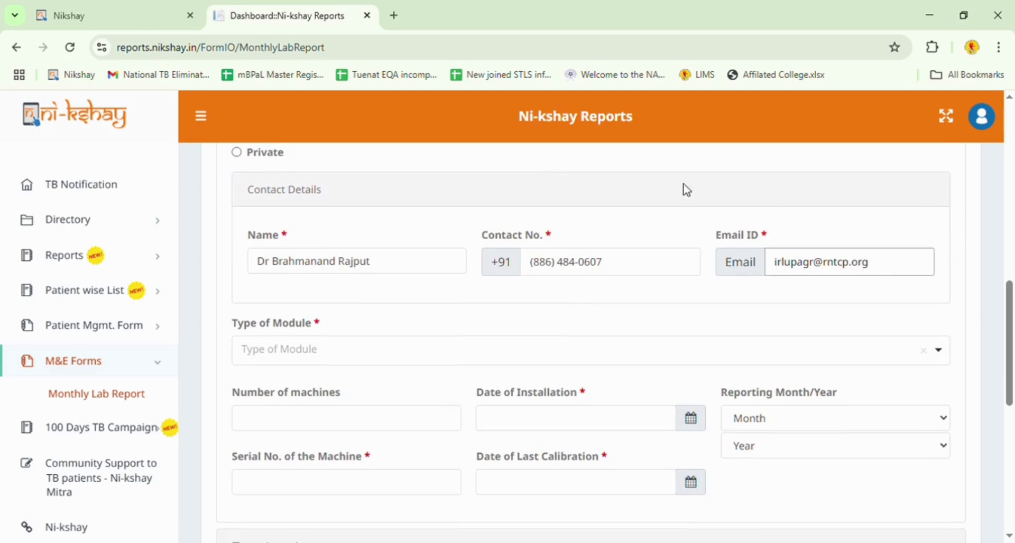
# Choose 16 as the Type of Module.
pyautogui.scroll(-1, 538, 299)
pyautogui.click(479, 286)
pyautogui.scroll(-1, 481, 292)
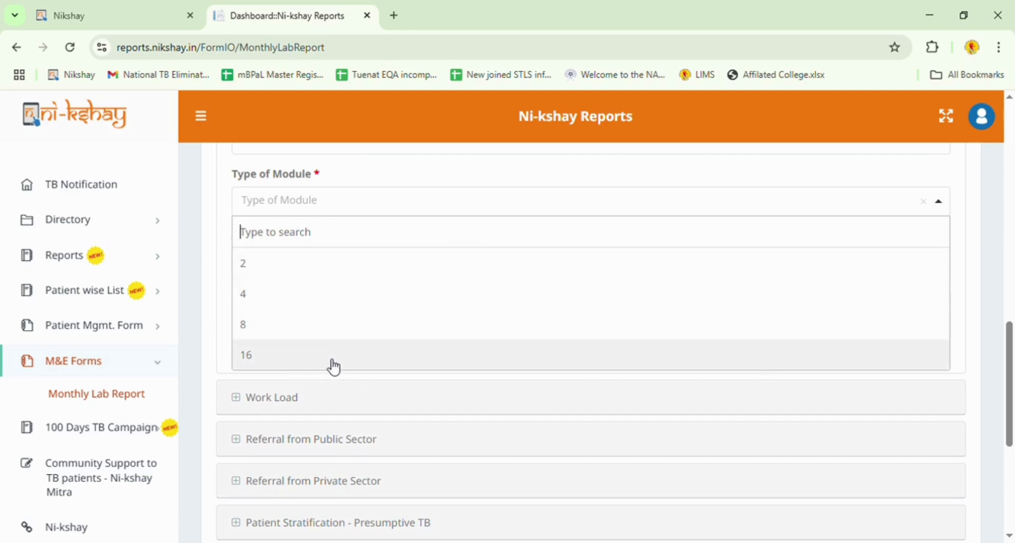
pyautogui.click(289, 359)
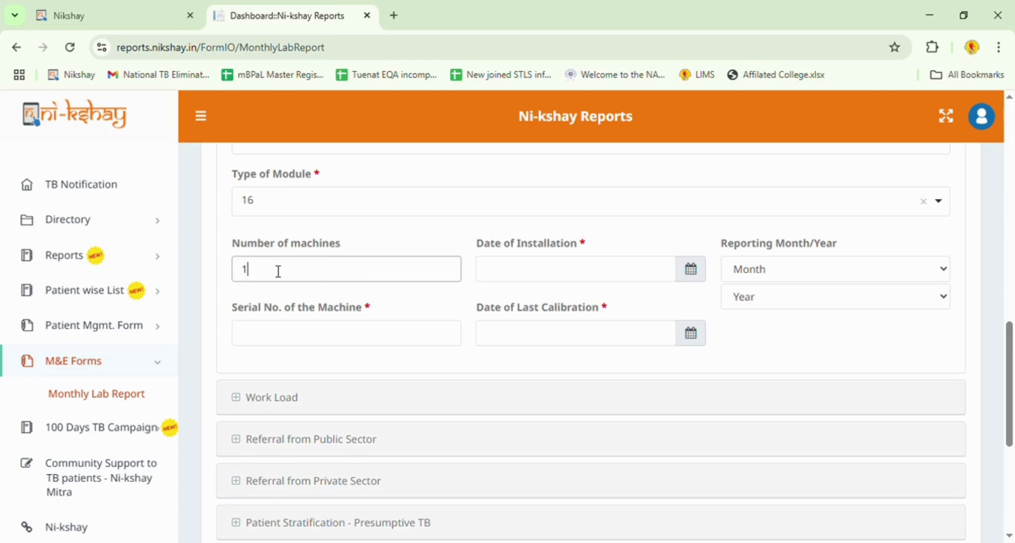
# Set the machine installation date to 18 March 2021 in the calendar.
pyautogui.click(691, 275)
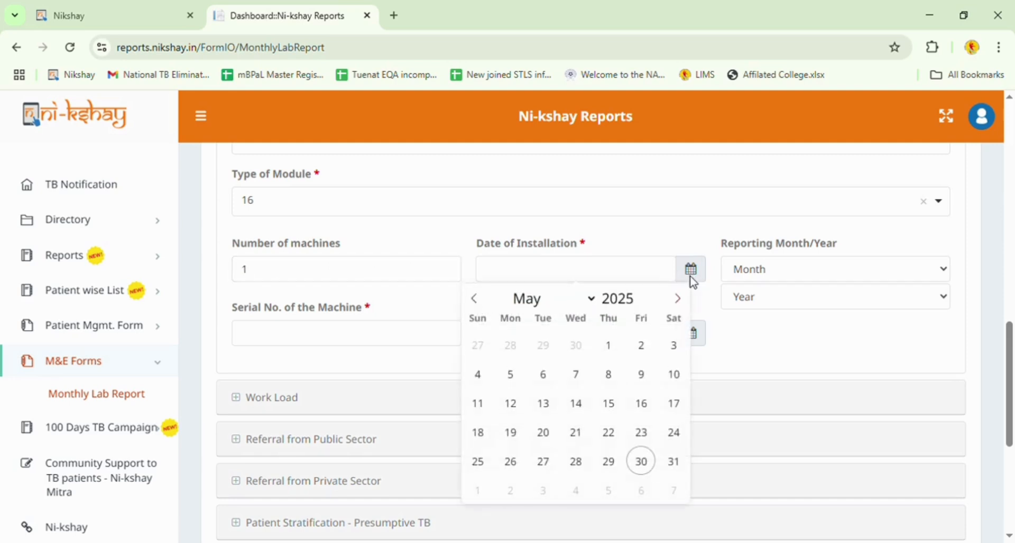
pyautogui.click(642, 294)
pyautogui.click(643, 294)
pyautogui.click(642, 294)
pyautogui.click(642, 294)
pyautogui.click(642, 294)
pyautogui.click(642, 294)
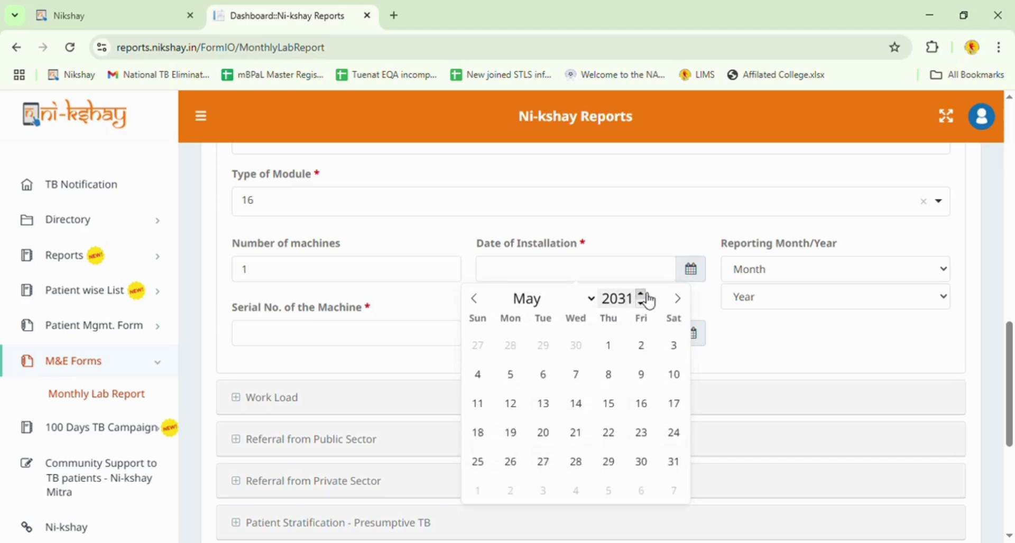
pyautogui.click(642, 294)
pyautogui.click(642, 304)
pyautogui.click(643, 304)
pyautogui.click(644, 304)
pyautogui.click(644, 304)
pyautogui.click(644, 304)
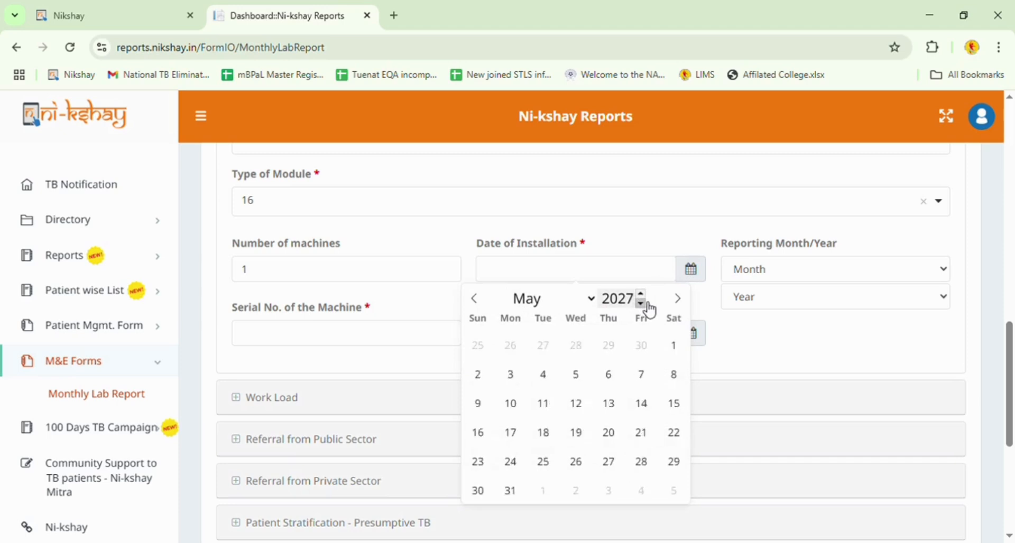
pyautogui.click(643, 304)
pyautogui.click(643, 304)
pyautogui.click(643, 304)
pyautogui.click(643, 303)
pyautogui.click(484, 307)
pyautogui.click(484, 307)
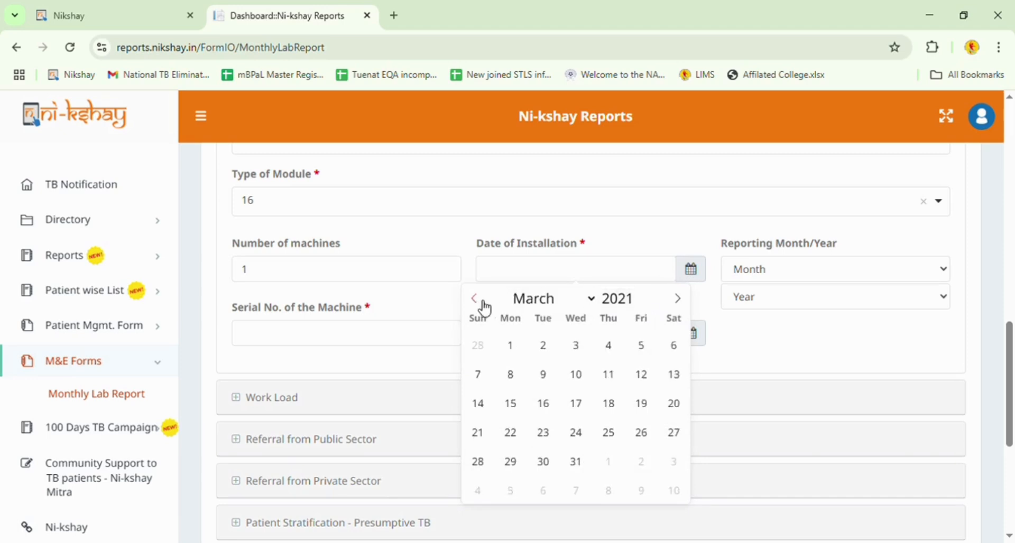
pyautogui.click(617, 410)
# Set the reporting period to May 2025 and enter machine serial number 840293.
pyautogui.click(847, 273)
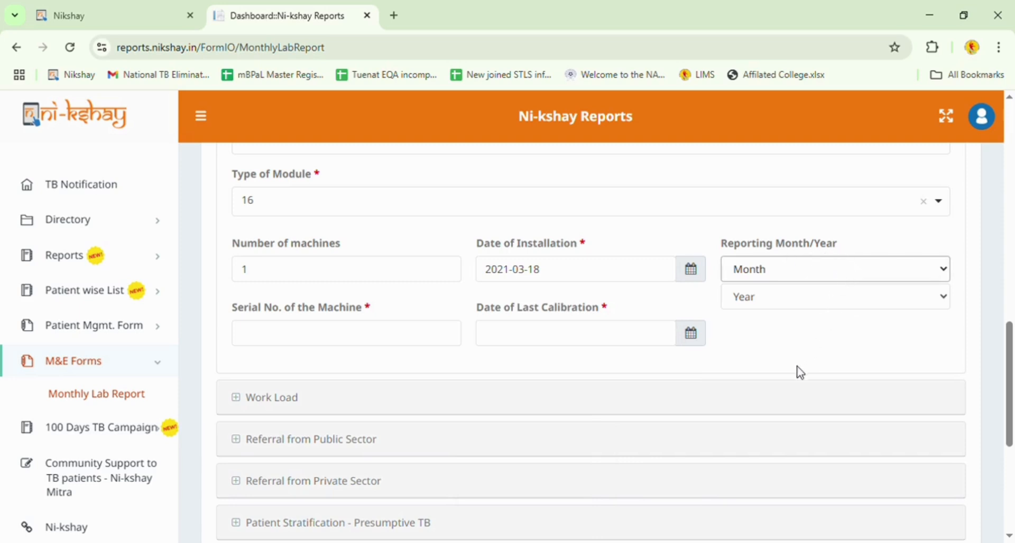
pyautogui.write('may')
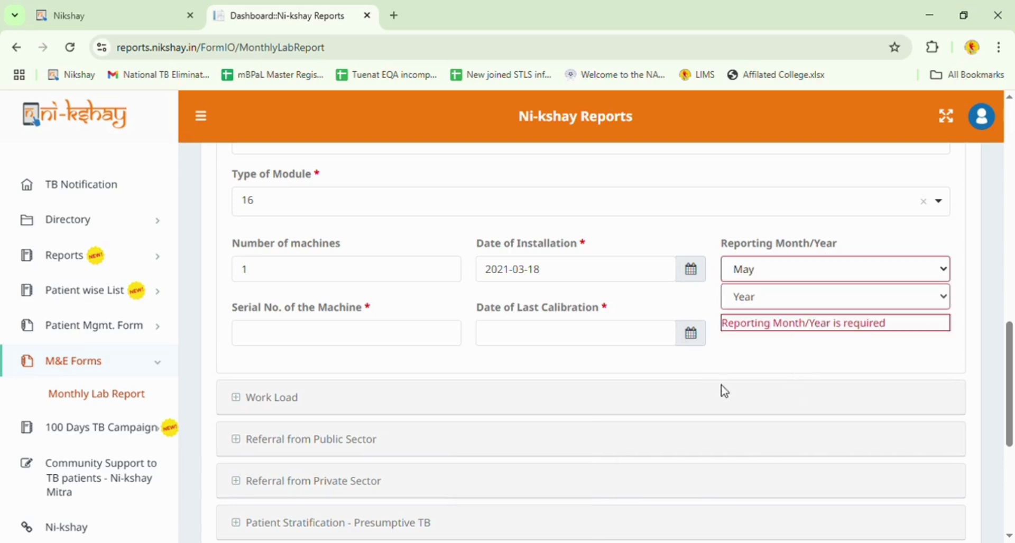
pyautogui.click(373, 345)
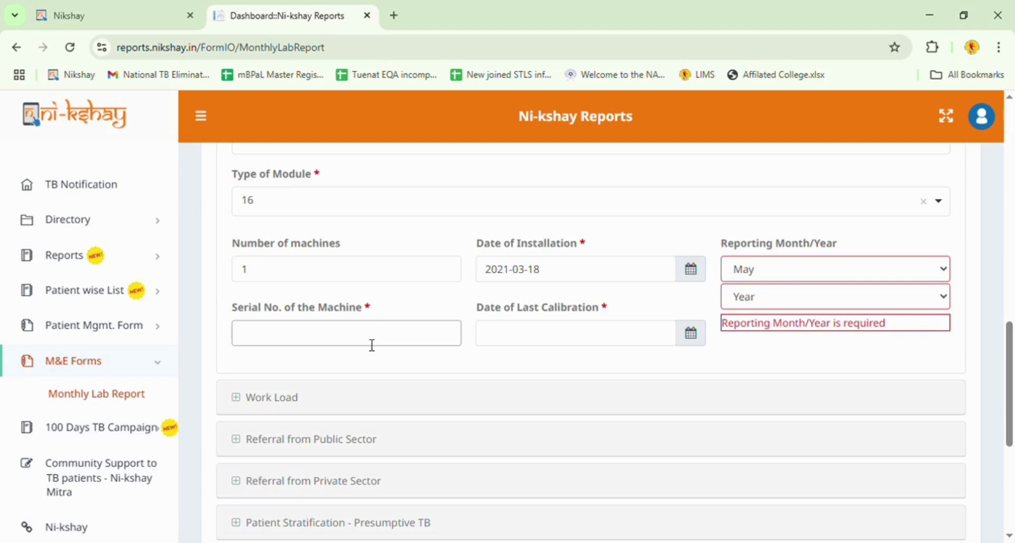
pyautogui.write('840293')
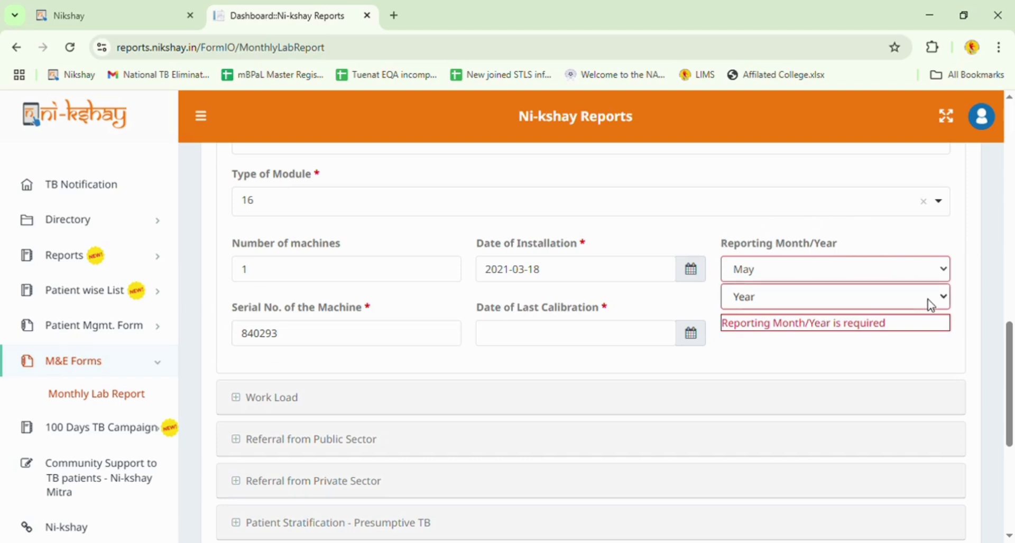
pyautogui.click(801, 424)
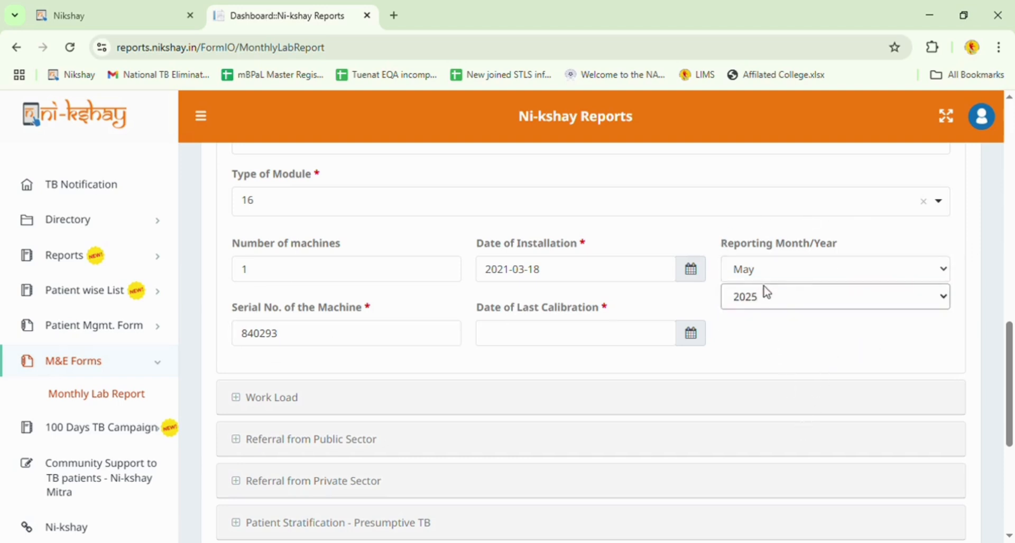
# Set the last calibration date to 27 March 2025.
pyautogui.click(692, 335)
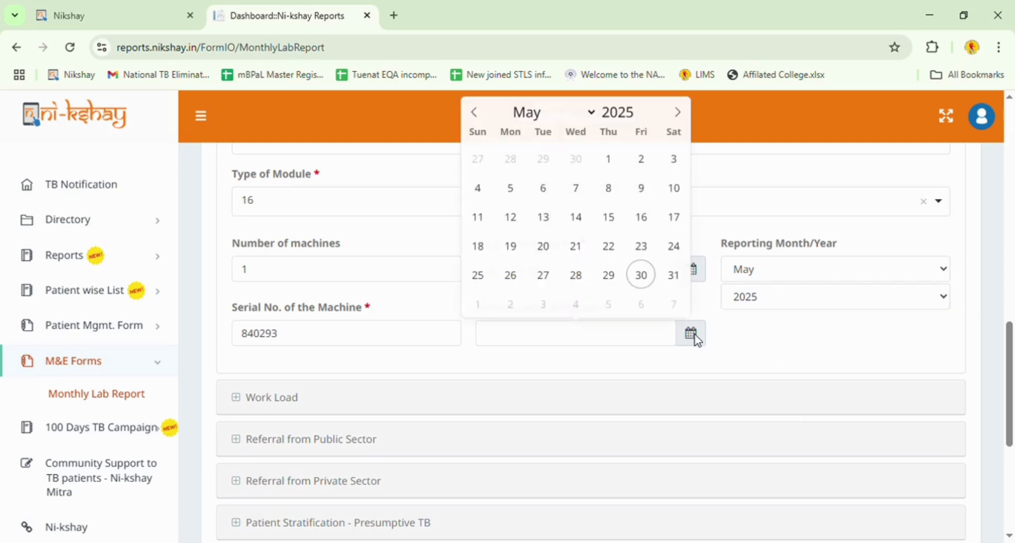
pyautogui.click(475, 113)
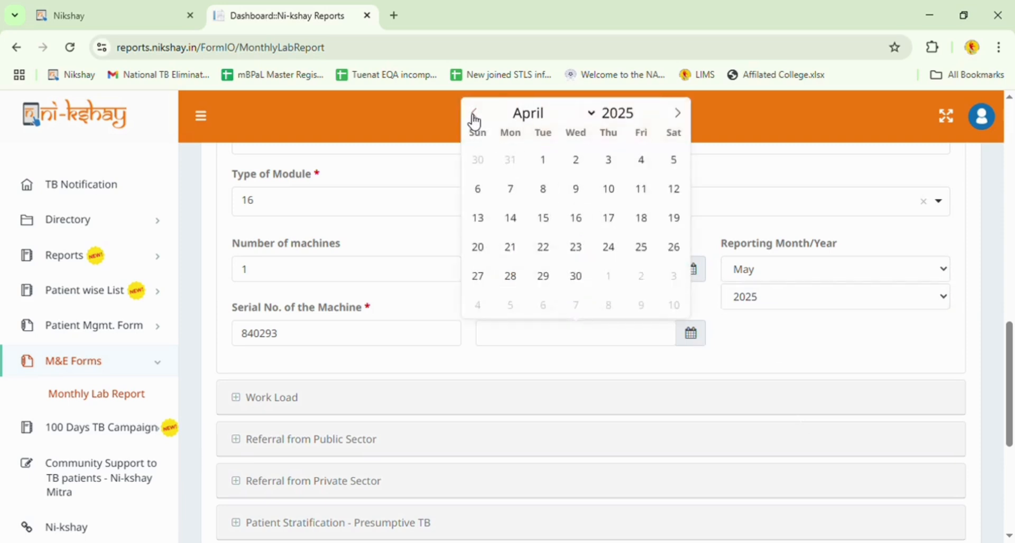
pyautogui.click(475, 113)
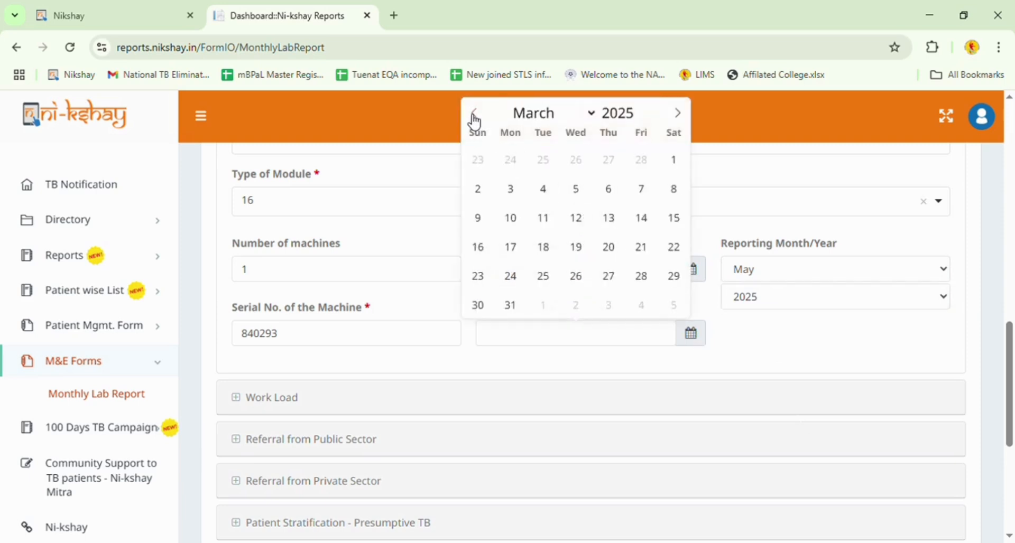
pyautogui.click(626, 281)
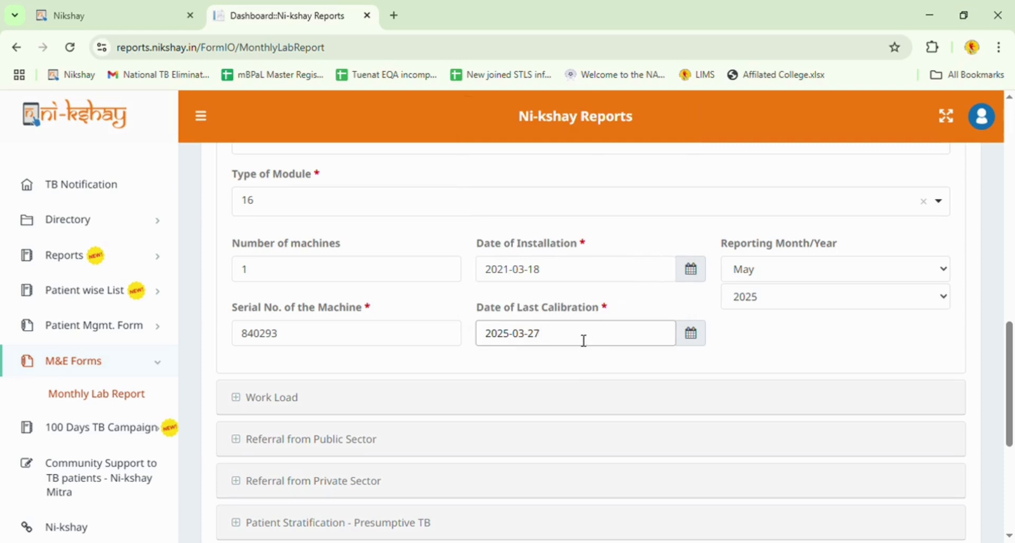
pyautogui.scroll(-3, 573, 358)
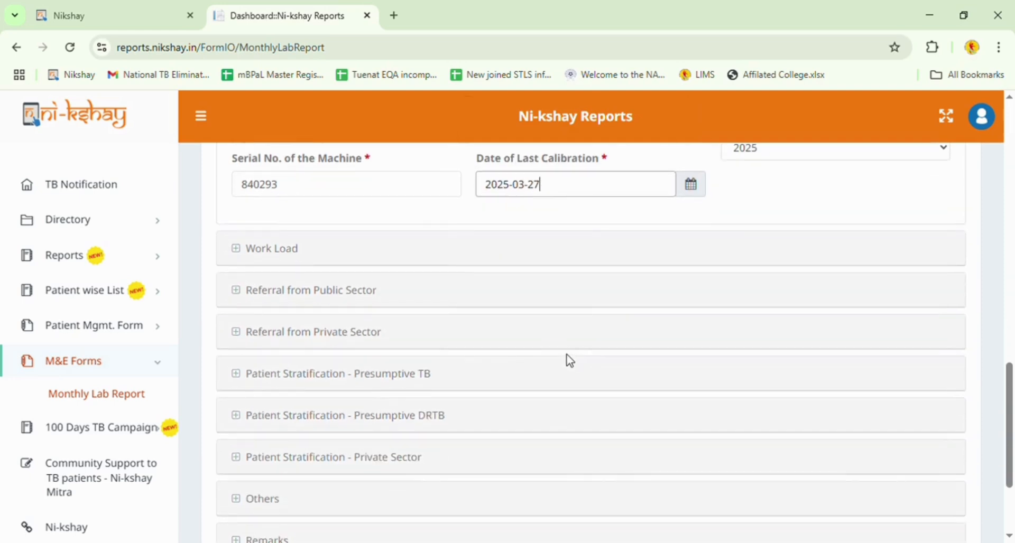
# Expand Work Load and enter 668 total CBNAAT tests and 583 MTB not detected.
pyautogui.click(286, 255)
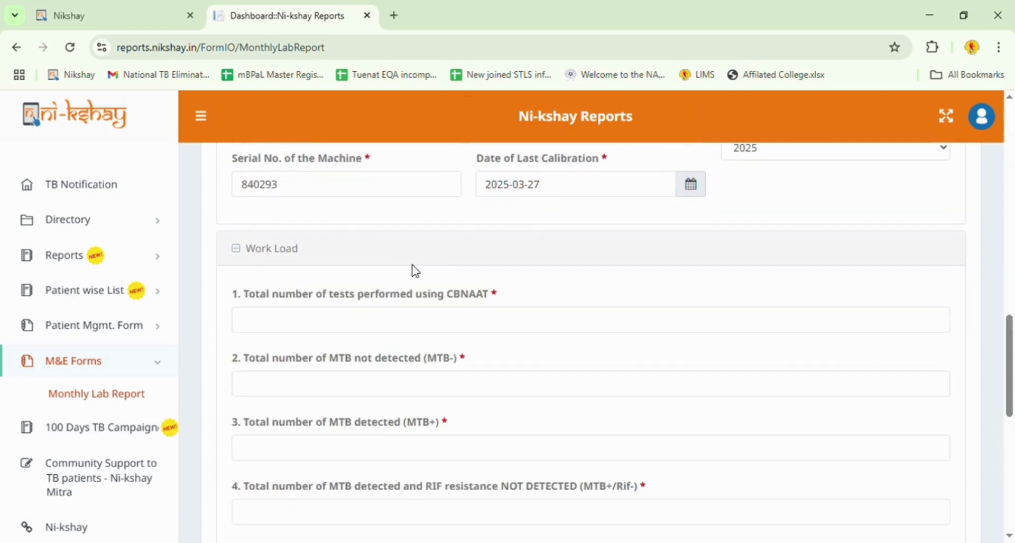
pyautogui.click(402, 321)
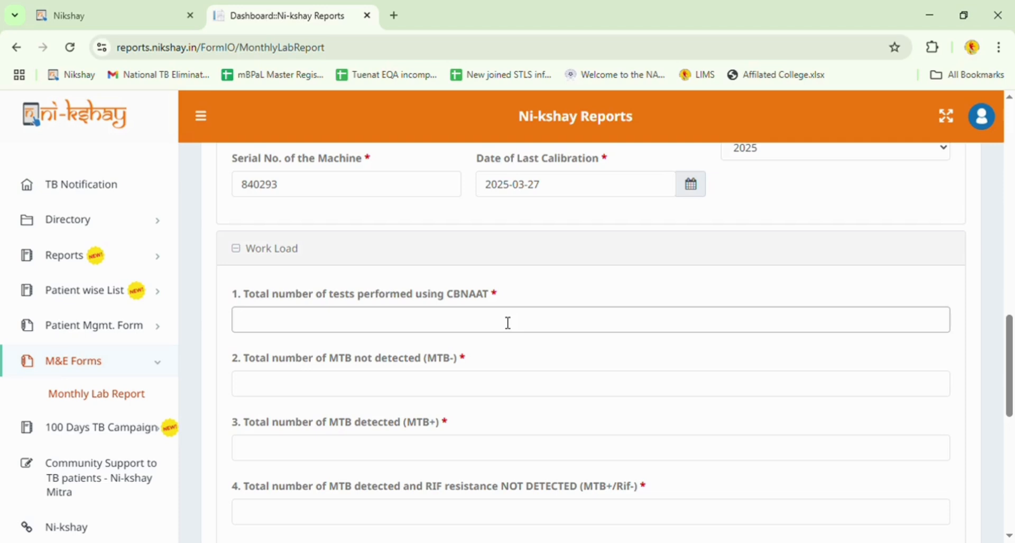
pyautogui.write('668')
pyautogui.click(451, 389)
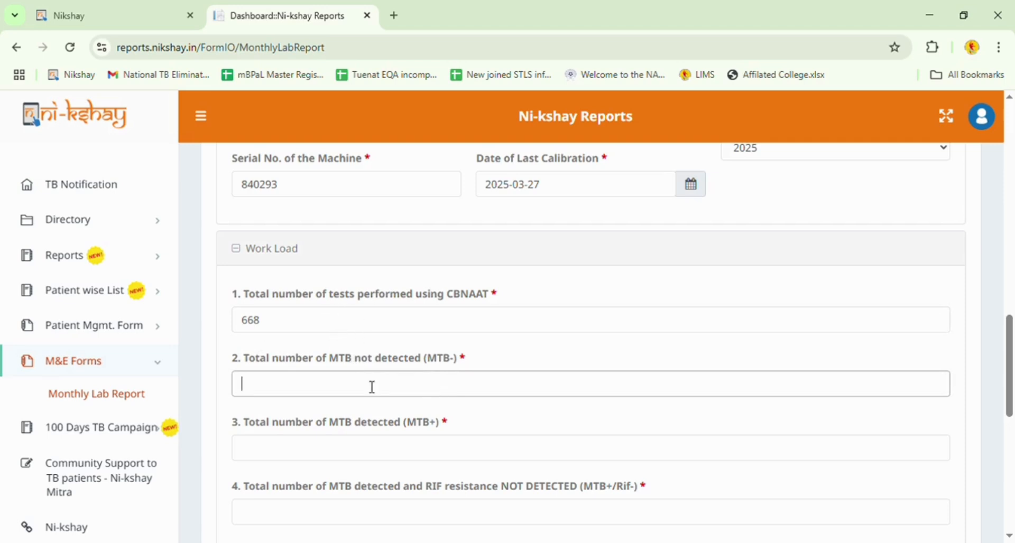
pyautogui.write('583')
# Fill the MTB detected breakdown with 63 MTB+/Rif- and 6 MTB+/Rif+ results.
pyautogui.scroll(-3, 354, 401)
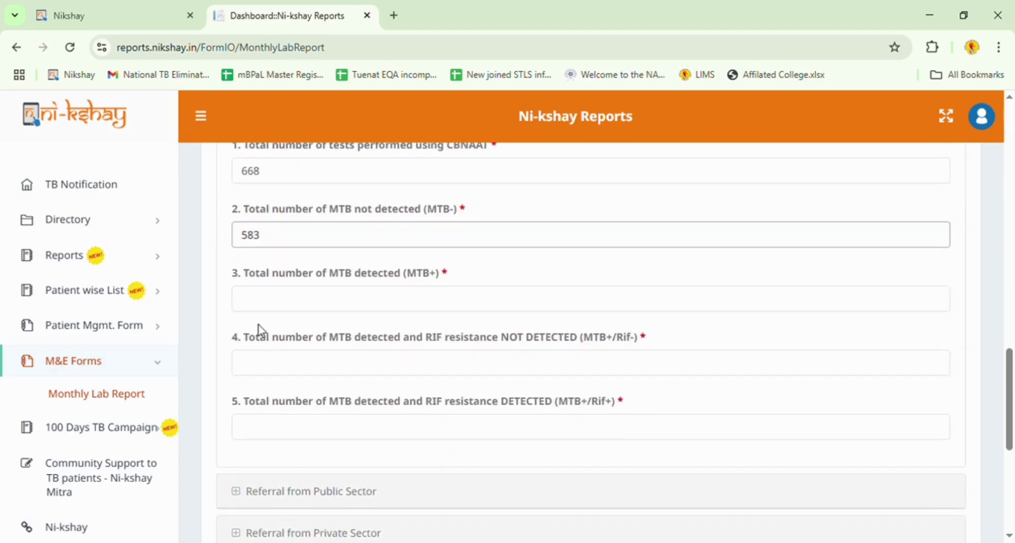
pyautogui.click(268, 311)
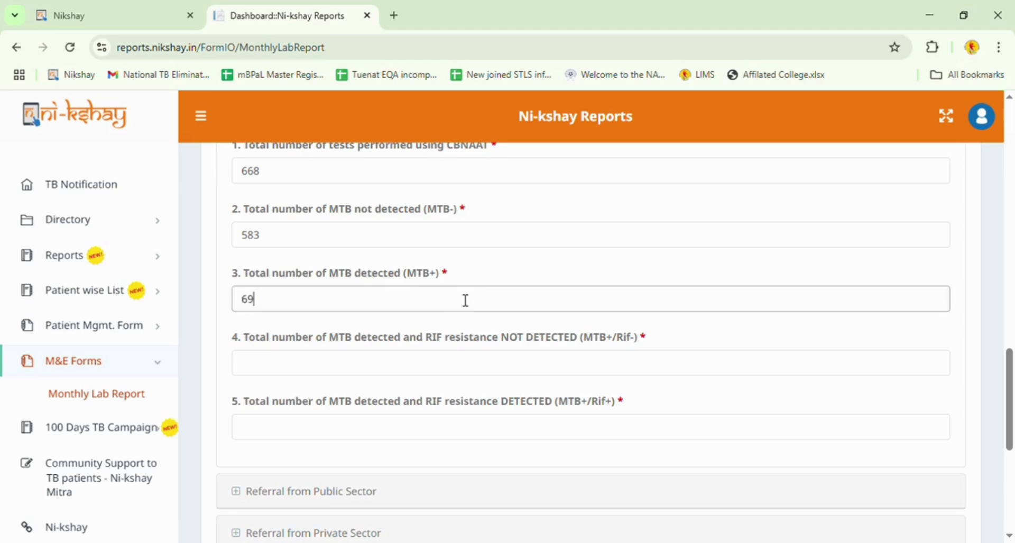
pyautogui.scroll(-1, 455, 321)
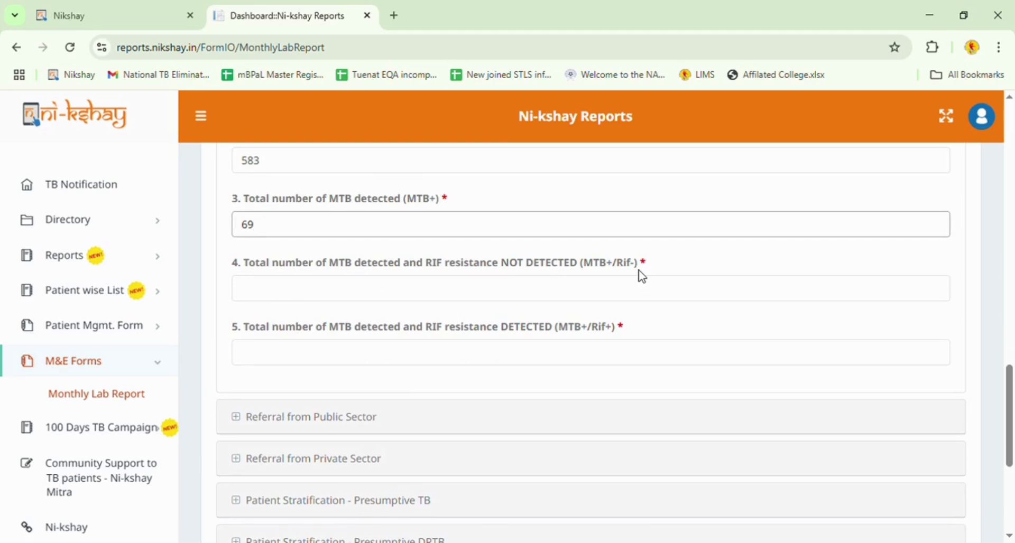
pyautogui.click(390, 278)
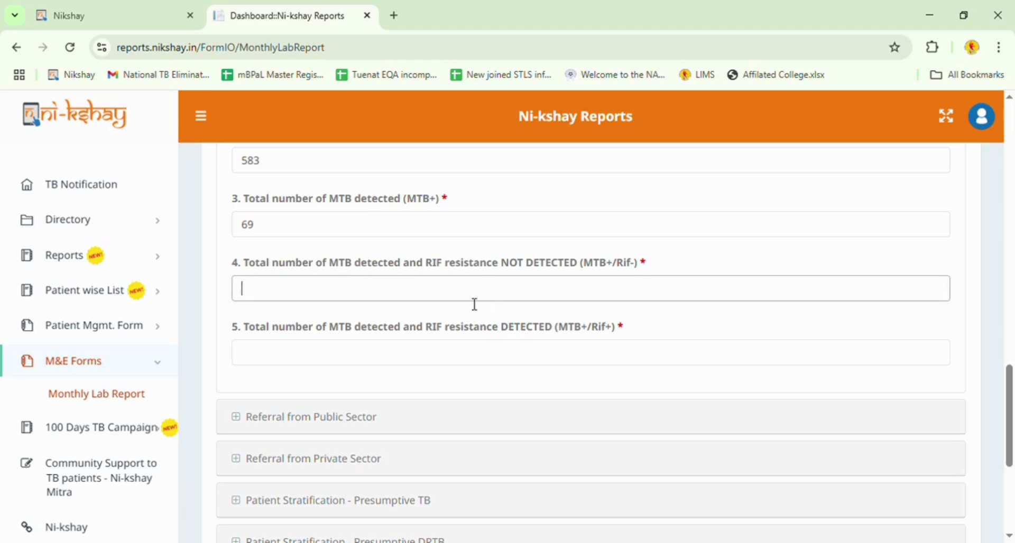
pyautogui.write('63')
pyautogui.click(268, 362)
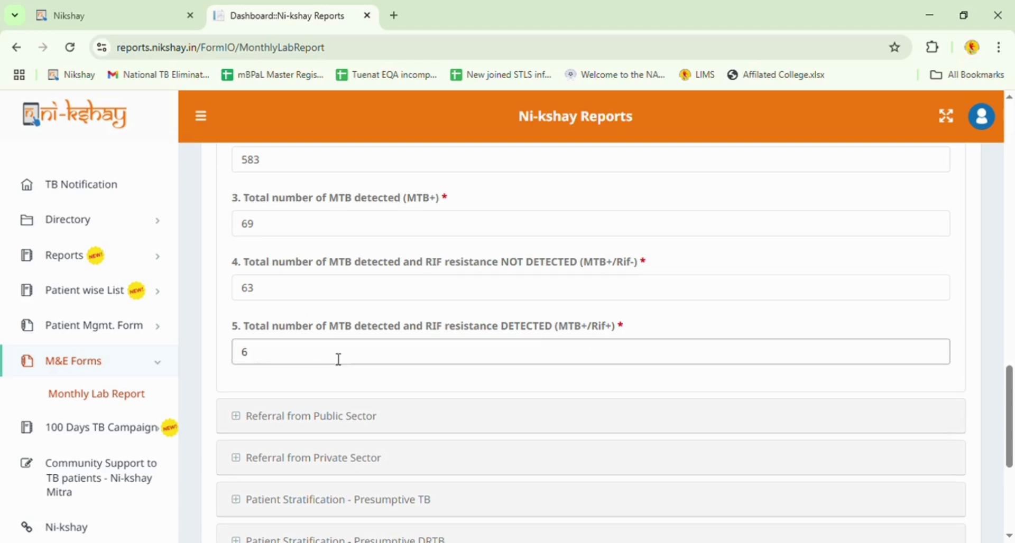
pyautogui.scroll(-3, 337, 358)
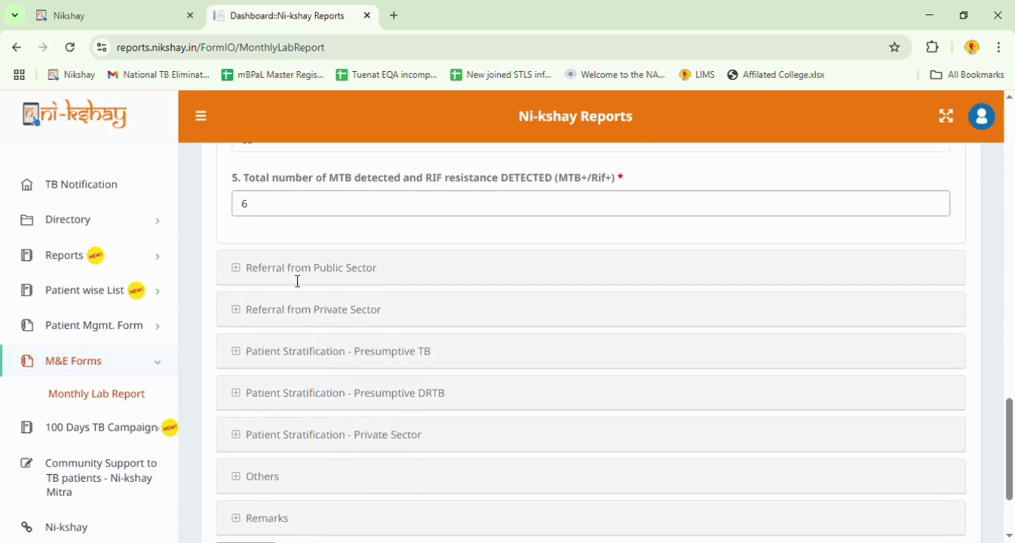
# Enter public-sector referrals: 504 presumptive TB, 100 presumptive DRTB, 550 pulmonary, 54 EPTB samples.
pyautogui.click(375, 279)
pyautogui.scroll(-2, 388, 279)
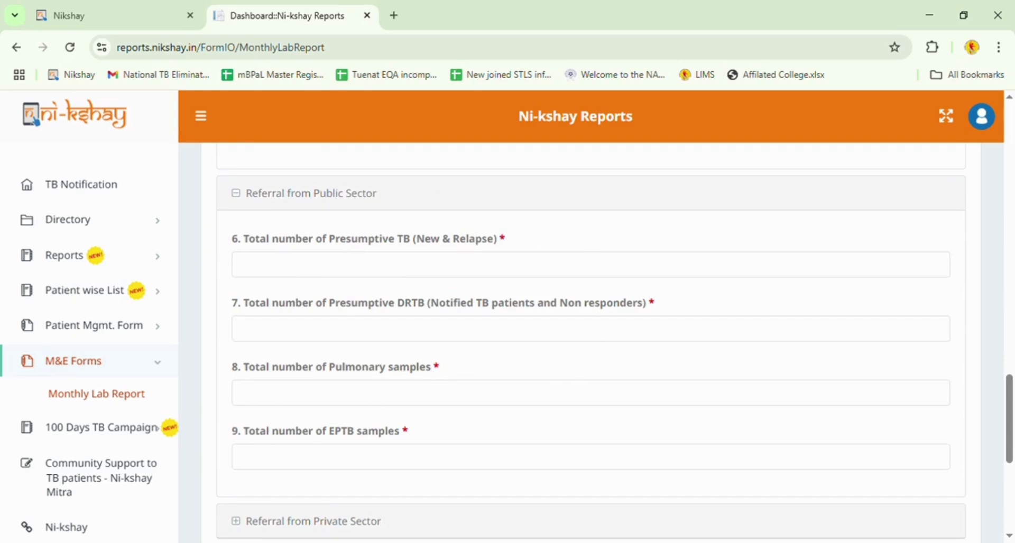
pyautogui.click(364, 266)
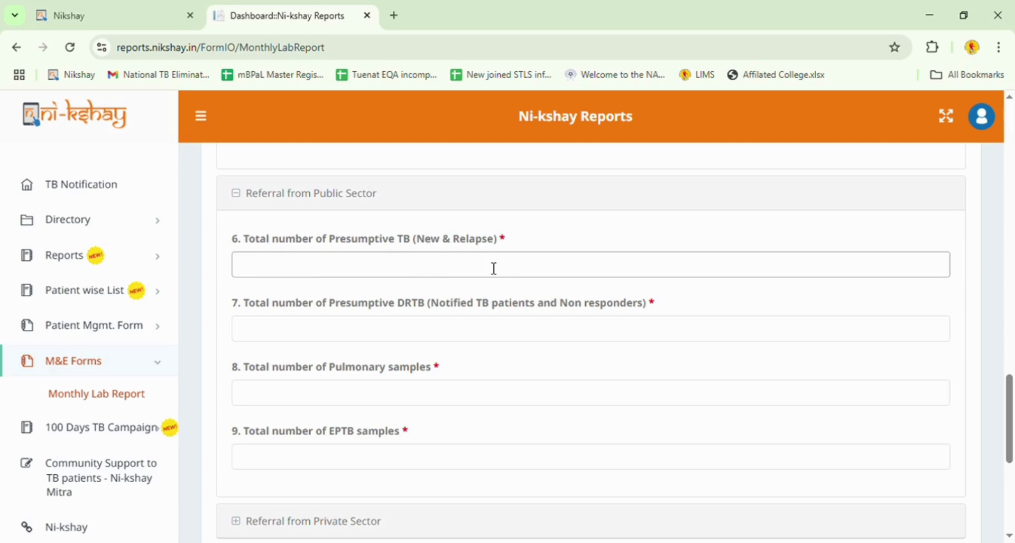
pyautogui.write('504')
pyautogui.click(296, 335)
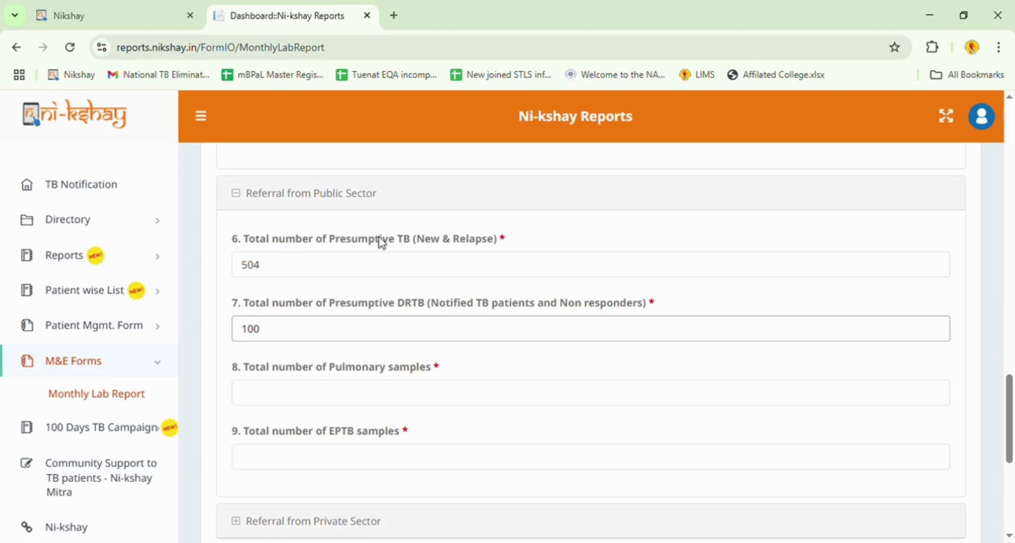
pyautogui.click(340, 396)
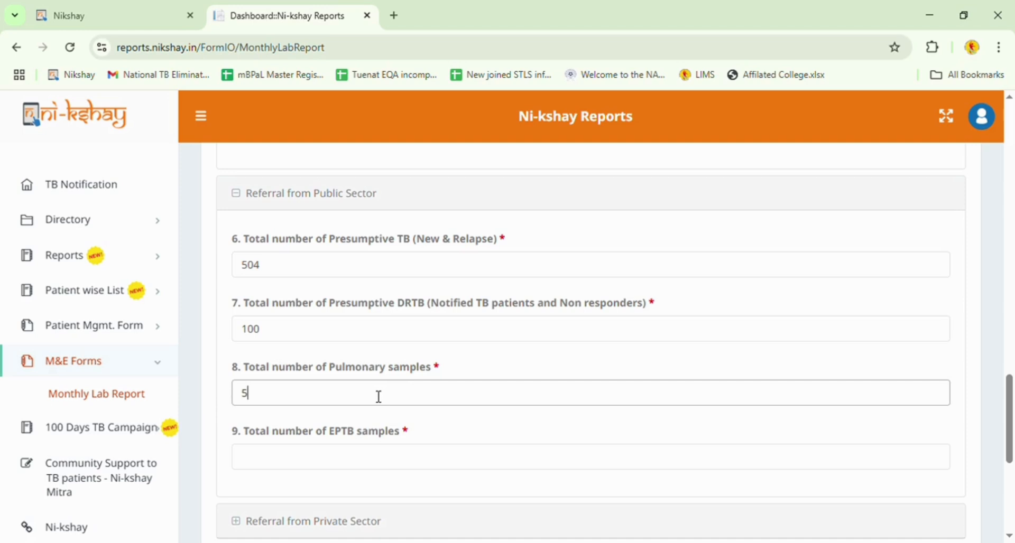
pyautogui.write('0')
pyautogui.scroll(-1, 417, 412)
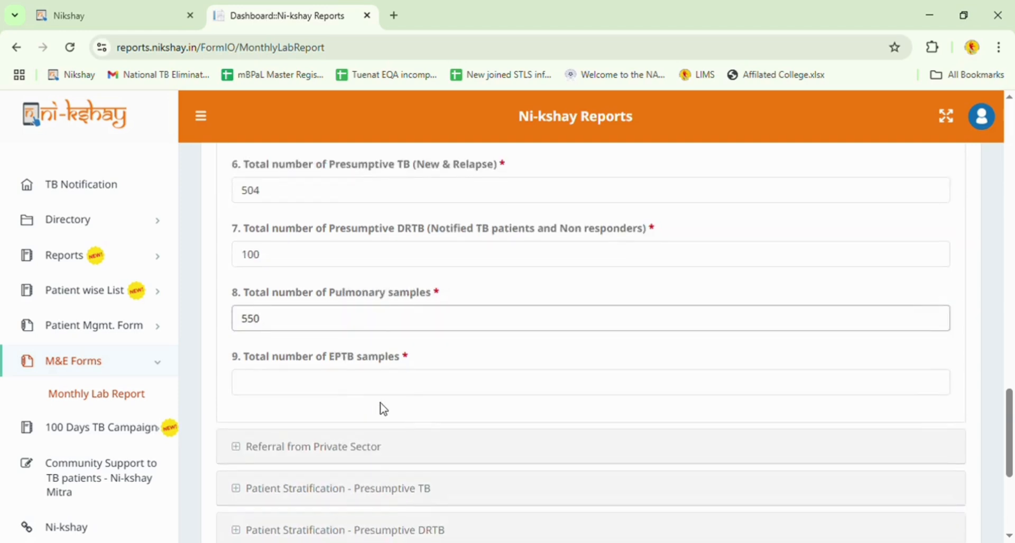
pyautogui.click(359, 390)
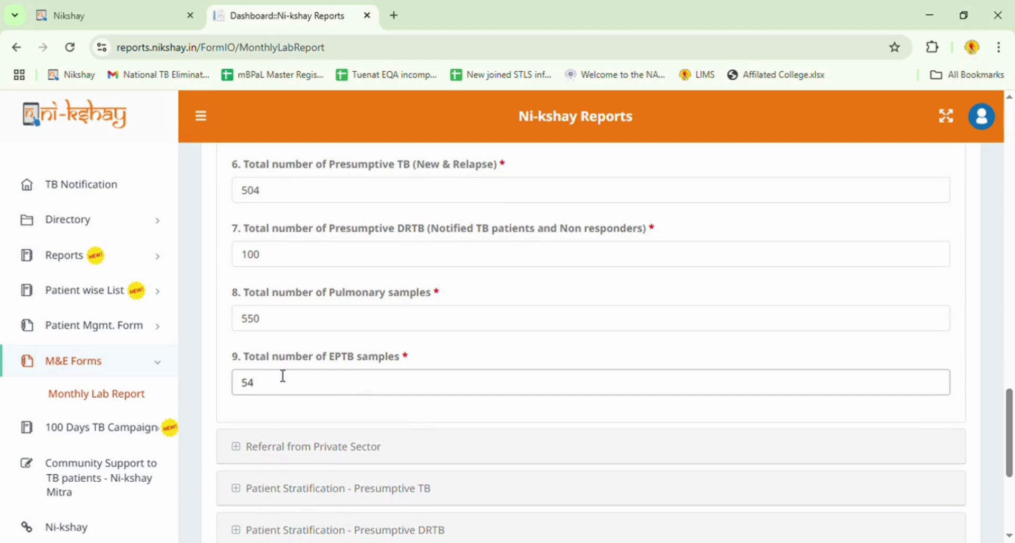
pyautogui.scroll(1, 378, 339)
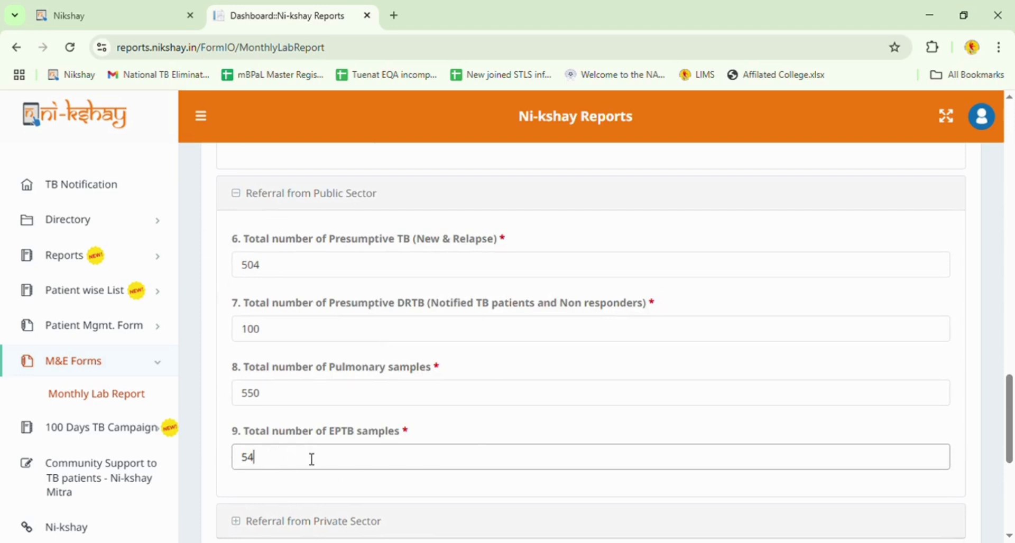
pyautogui.scroll(-1, 320, 459)
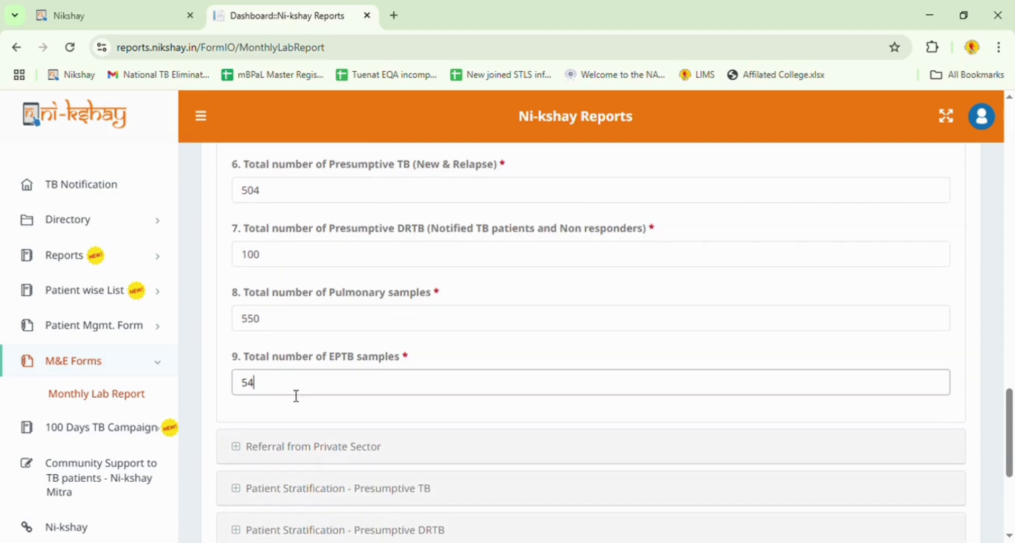
pyautogui.scroll(-2, 299, 394)
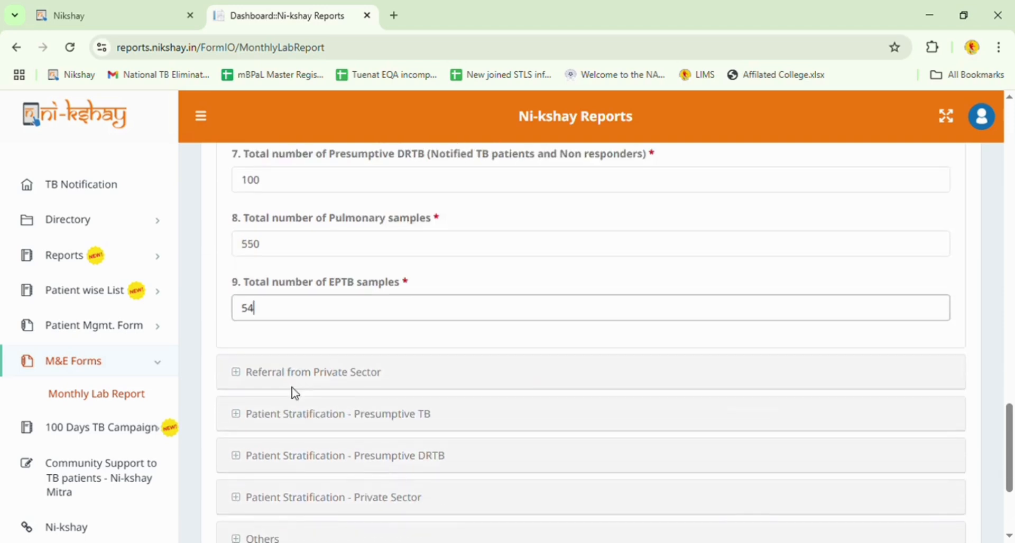
# Expand Referral from Private Sector and enter 50 pulmonary (field 10) and 14 EPTB (field 11) samples.
pyautogui.click(321, 306)
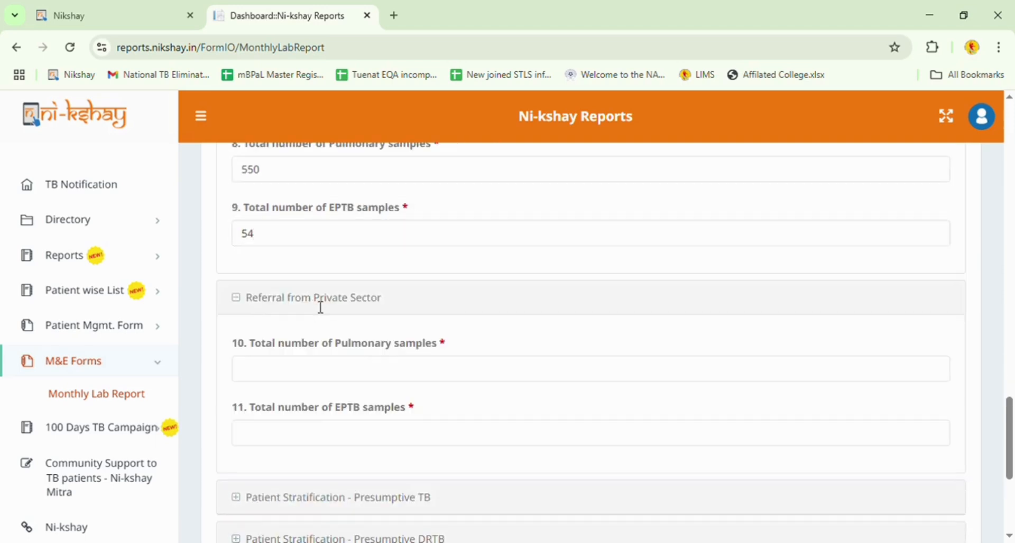
pyautogui.scroll(-1, 461, 316)
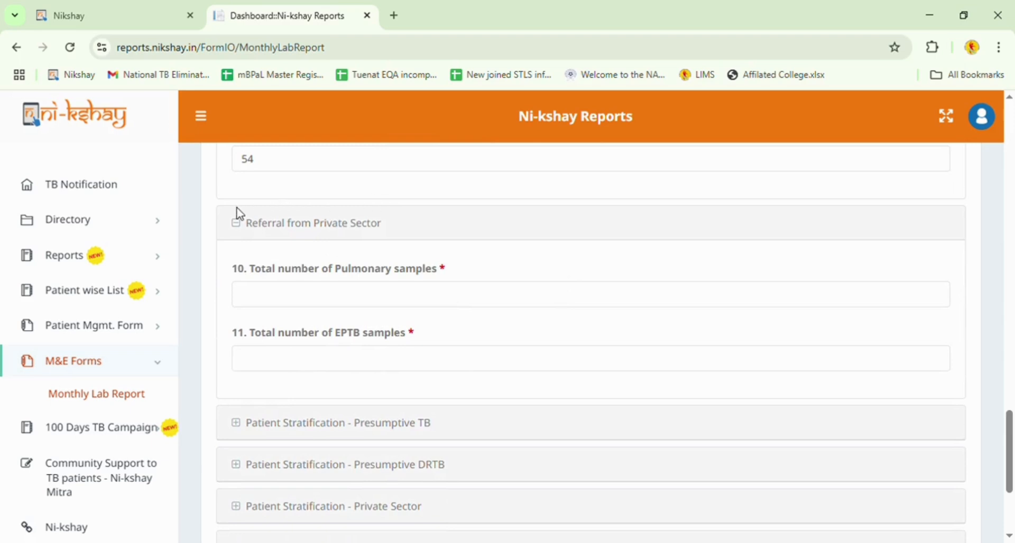
pyautogui.click(291, 299)
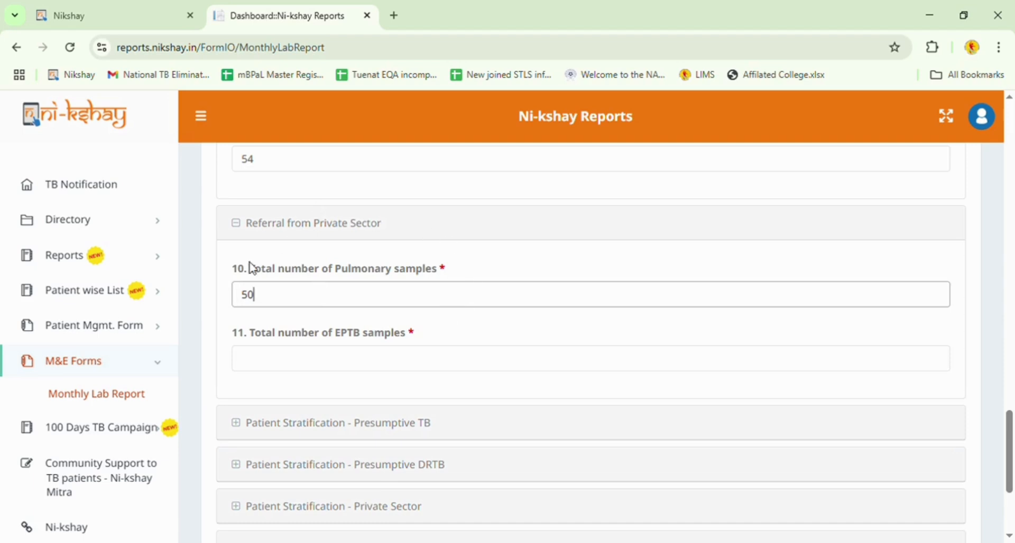
pyautogui.click(272, 362)
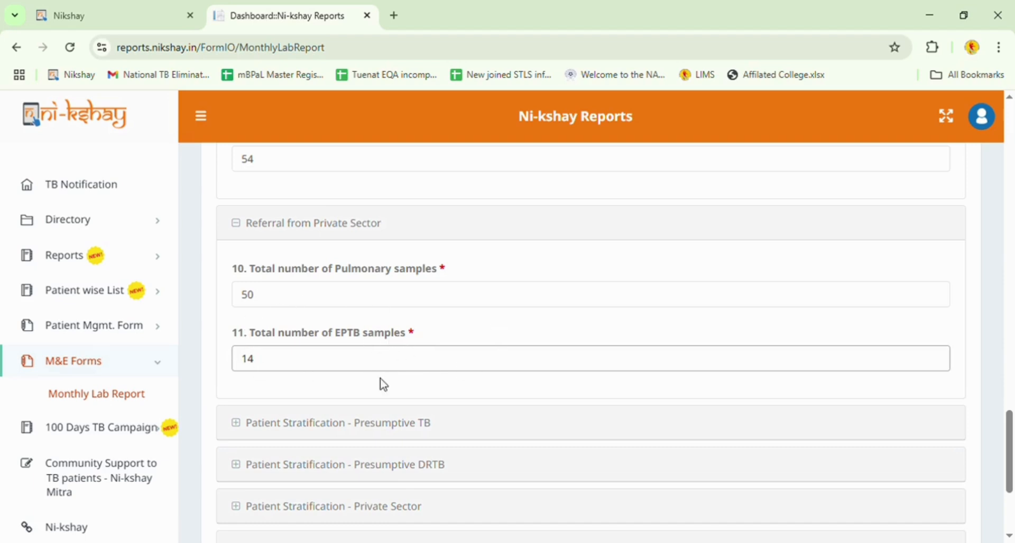
pyautogui.scroll(-3, 388, 386)
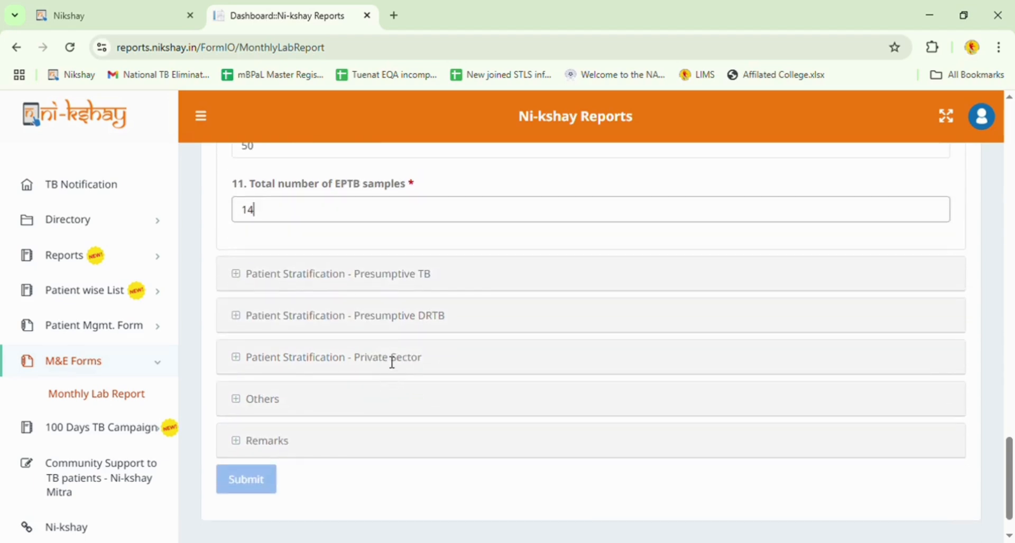
# Expand Patient Stratification - Presumptive TB and enter PLHIV counts 5, 1, 1, 0 in fields 12–15.
pyautogui.click(366, 287)
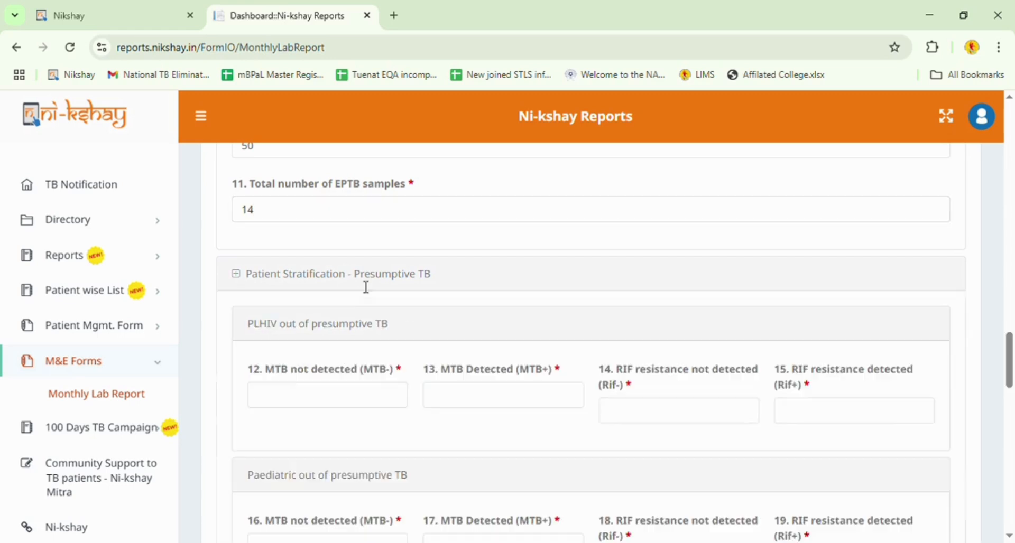
pyautogui.scroll(-2, 390, 288)
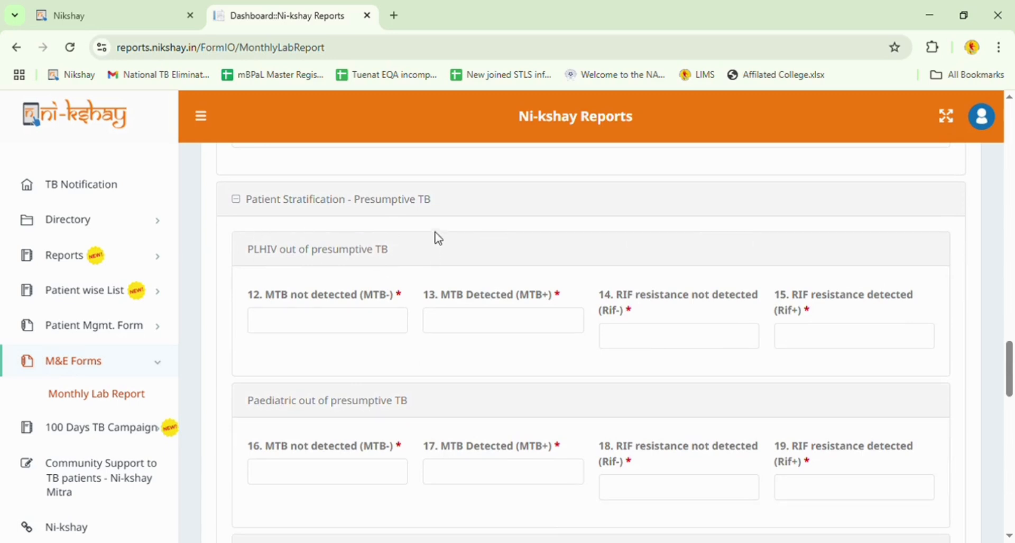
pyautogui.scroll(-2, 374, 228)
pyautogui.scroll(2, 374, 229)
pyautogui.click(324, 325)
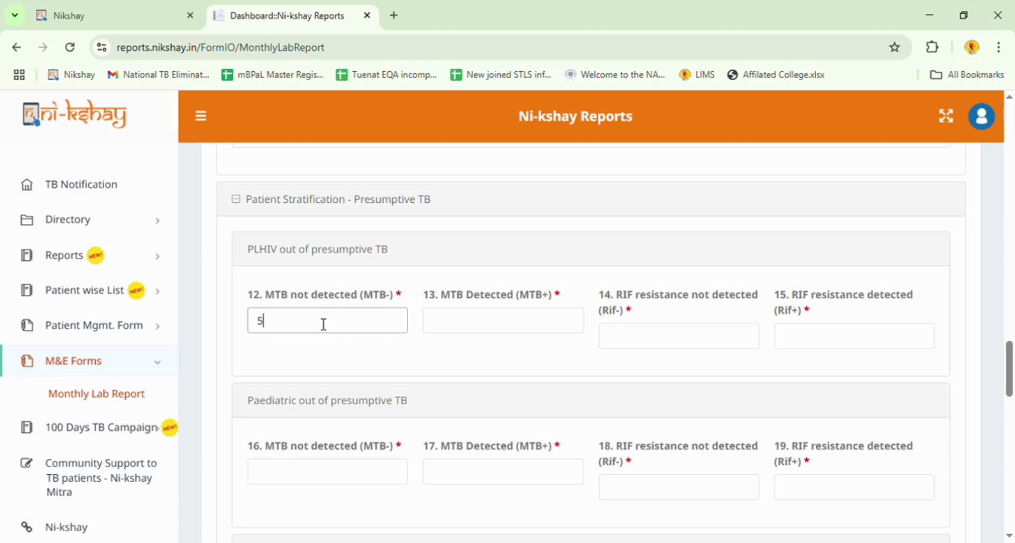
pyautogui.click(459, 329)
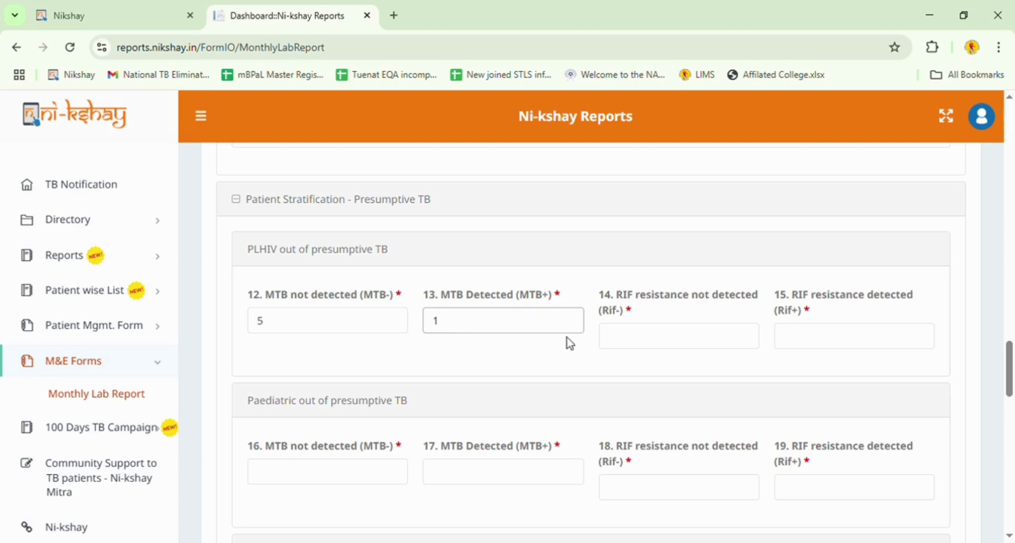
pyautogui.click(705, 341)
pyautogui.write('1')
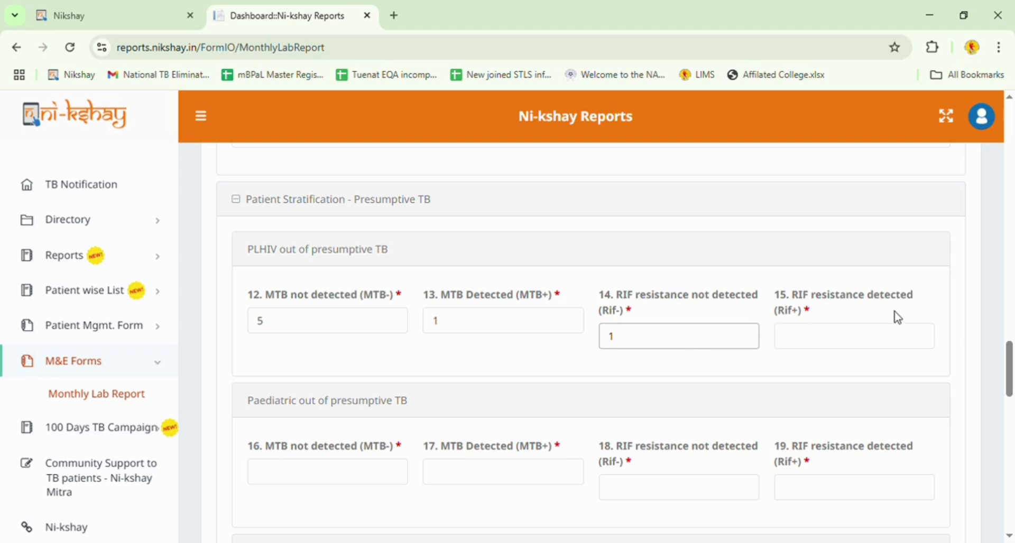
pyautogui.click(840, 339)
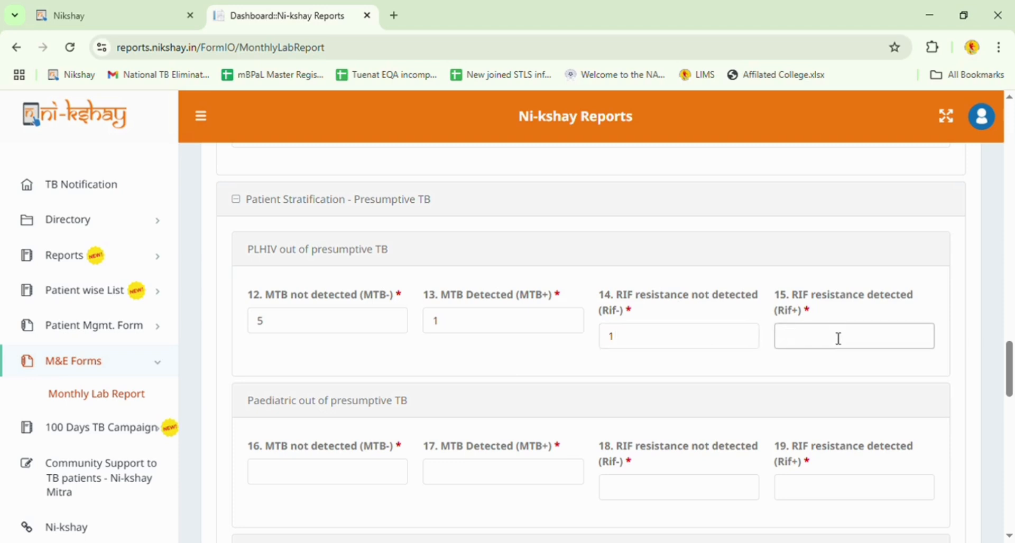
pyautogui.write('0')
# Enter the Paediatric block counts 30, 5, 4 and 1 in fields 16–19.
pyautogui.scroll(-2, 901, 346)
pyautogui.scroll(-1, 901, 347)
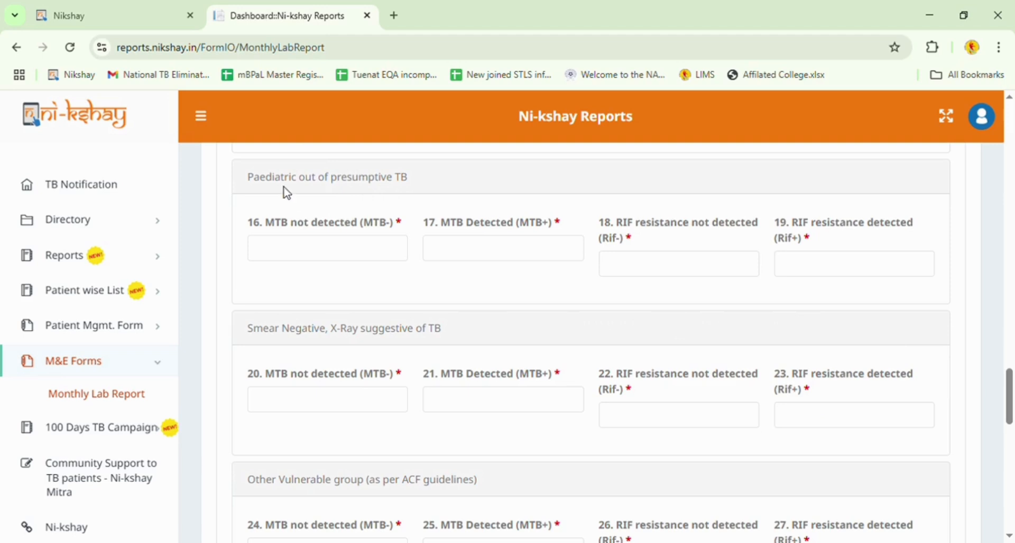
pyautogui.click(323, 252)
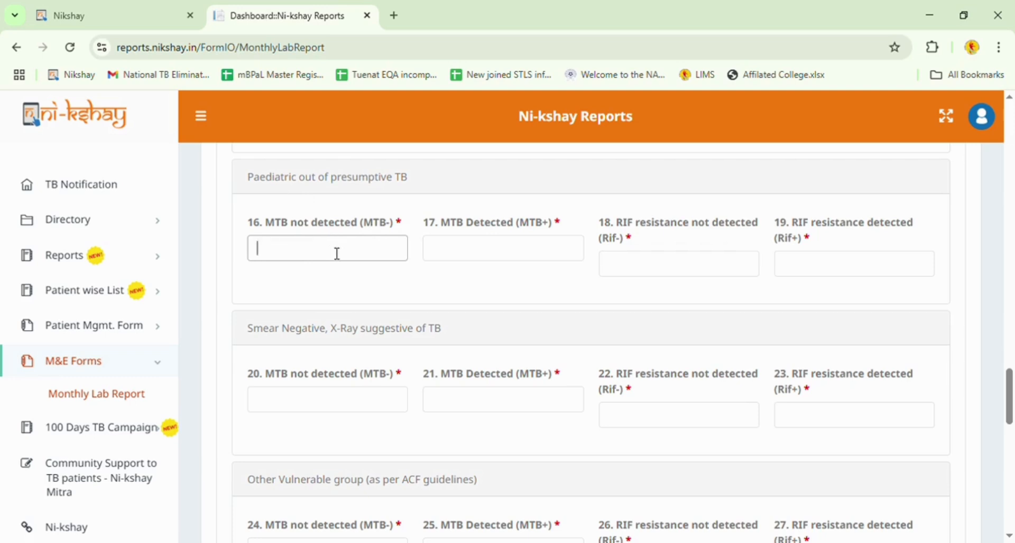
pyautogui.write('0')
pyautogui.click(458, 263)
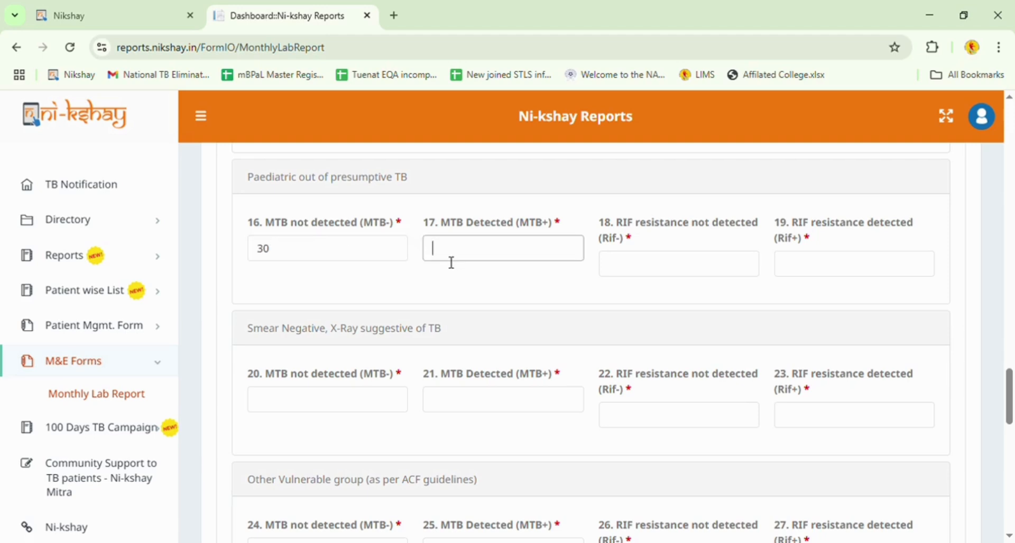
pyautogui.write('5')
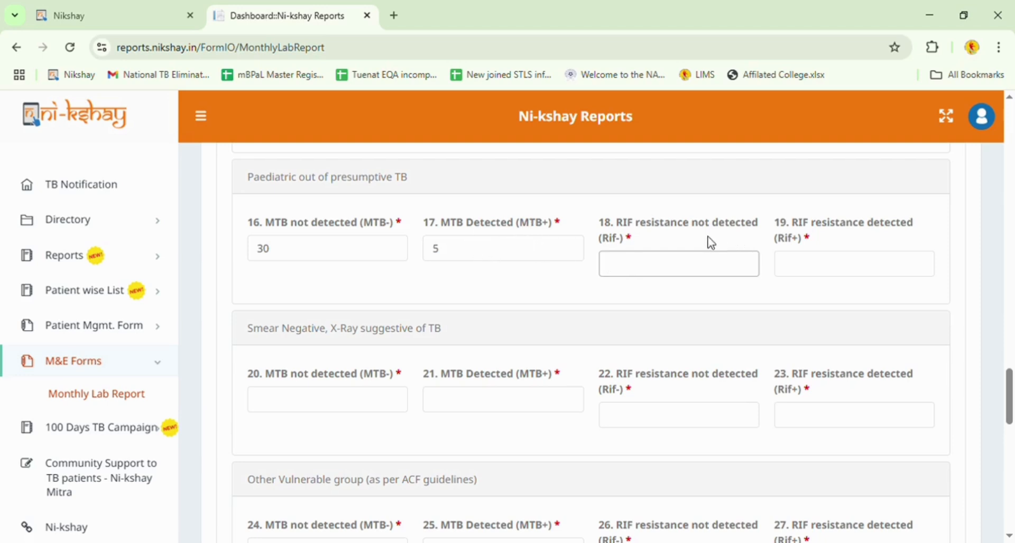
pyautogui.write('4')
pyautogui.click(871, 269)
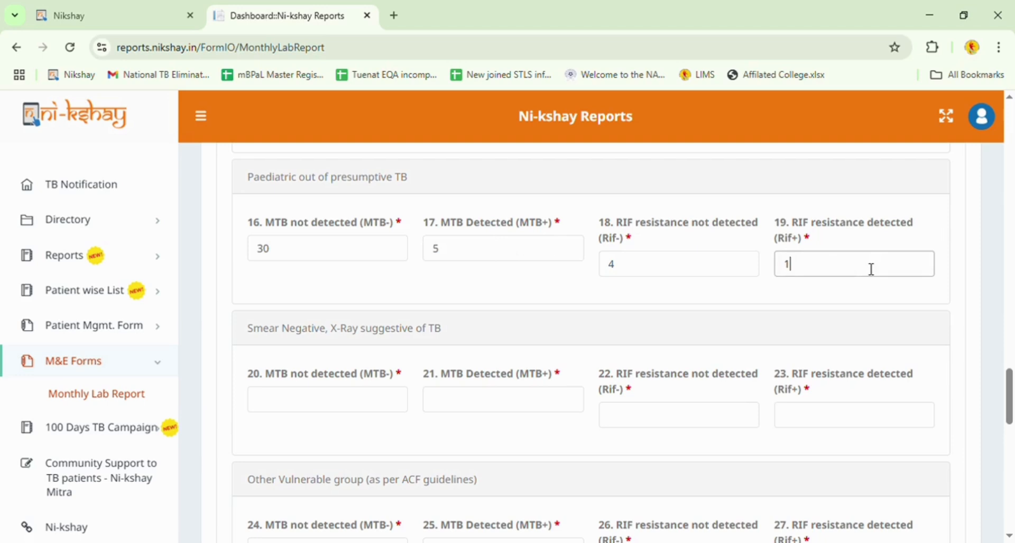
pyautogui.scroll(-1, 643, 288)
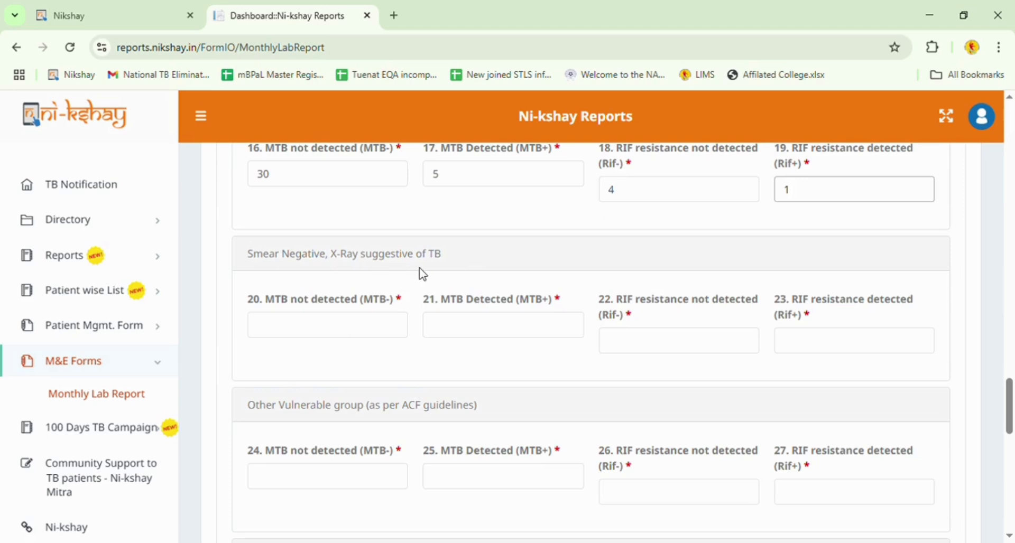
# Enter 20, 10 and 10 in Smear Negative, X-Ray suggestive fields 20–22, clearing the stray value in field 23.
pyautogui.scroll(-1, 470, 270)
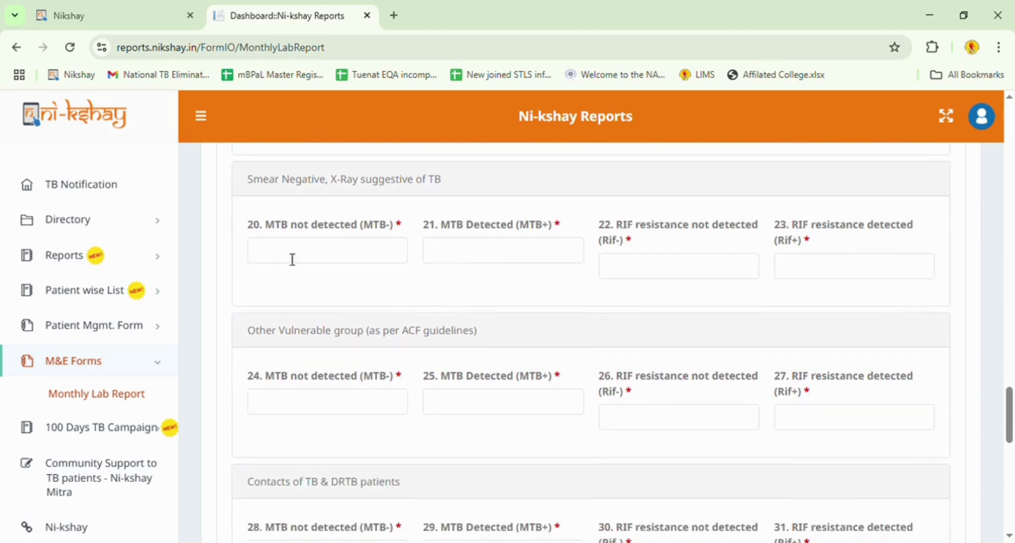
pyautogui.click(279, 258)
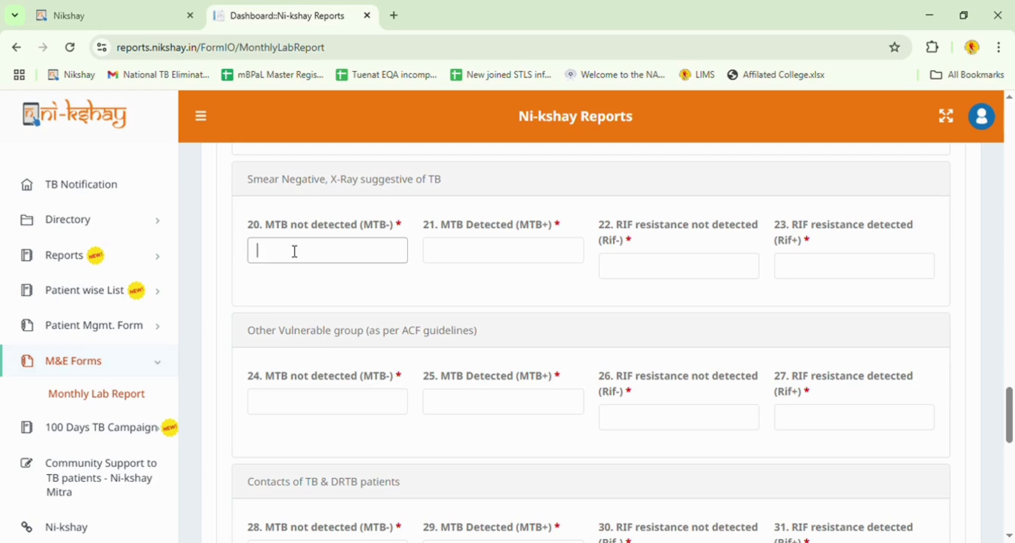
pyautogui.write('20')
pyautogui.click(479, 258)
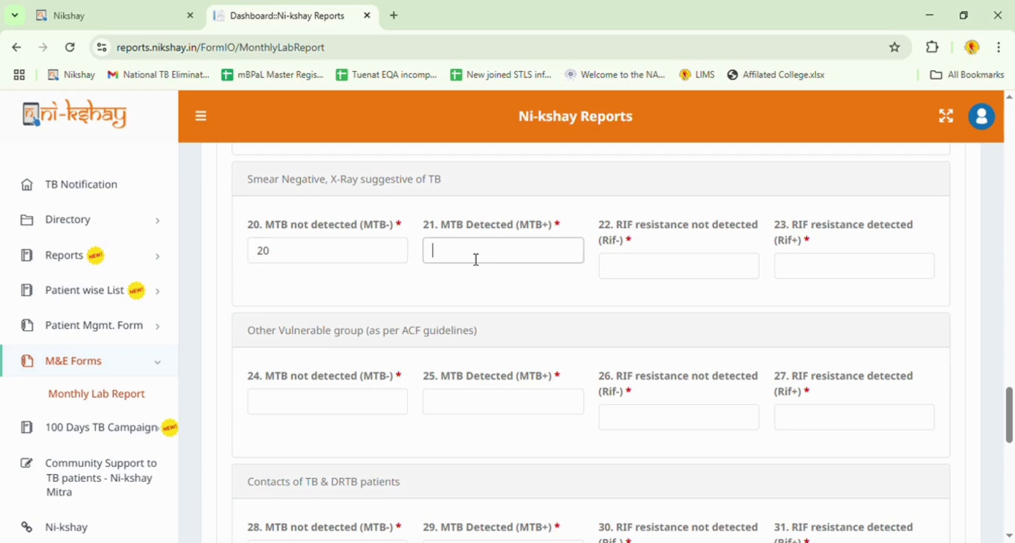
pyautogui.write('10')
pyautogui.click(702, 266)
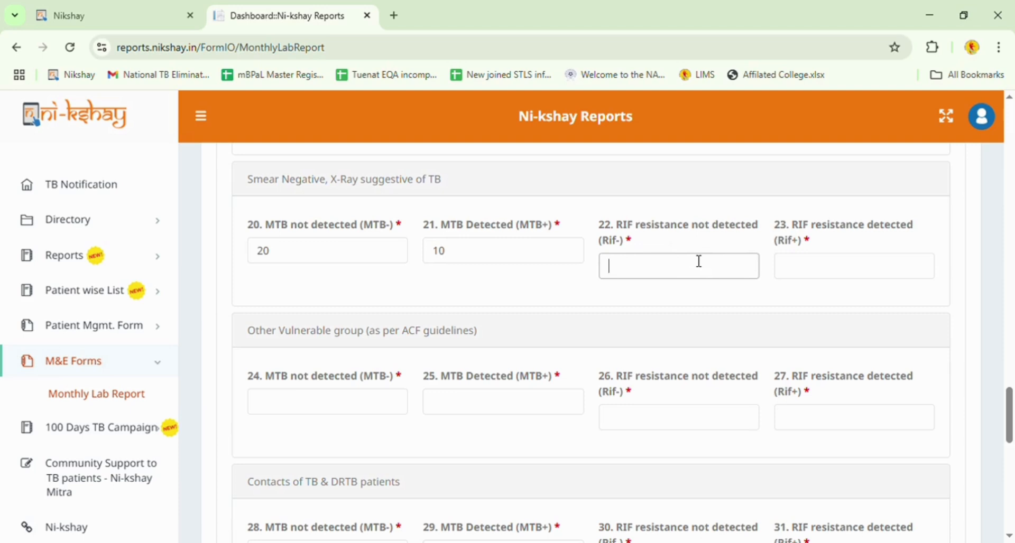
pyautogui.write('10')
pyautogui.click(811, 268)
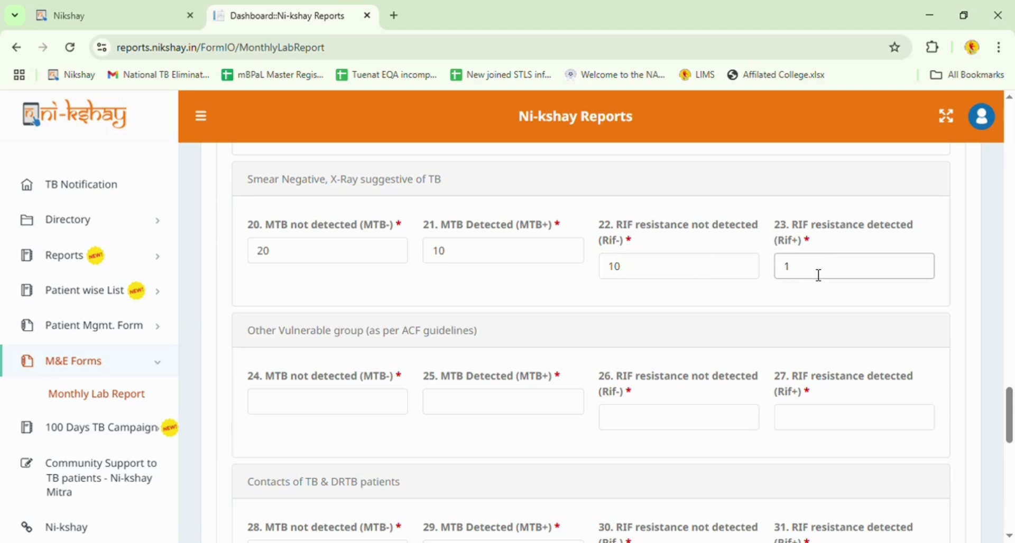
pyautogui.press('BackSpace')
# Fill Other Vulnerable group fields 24–26 with 200, 20 and 20.
pyautogui.scroll(-1, 781, 292)
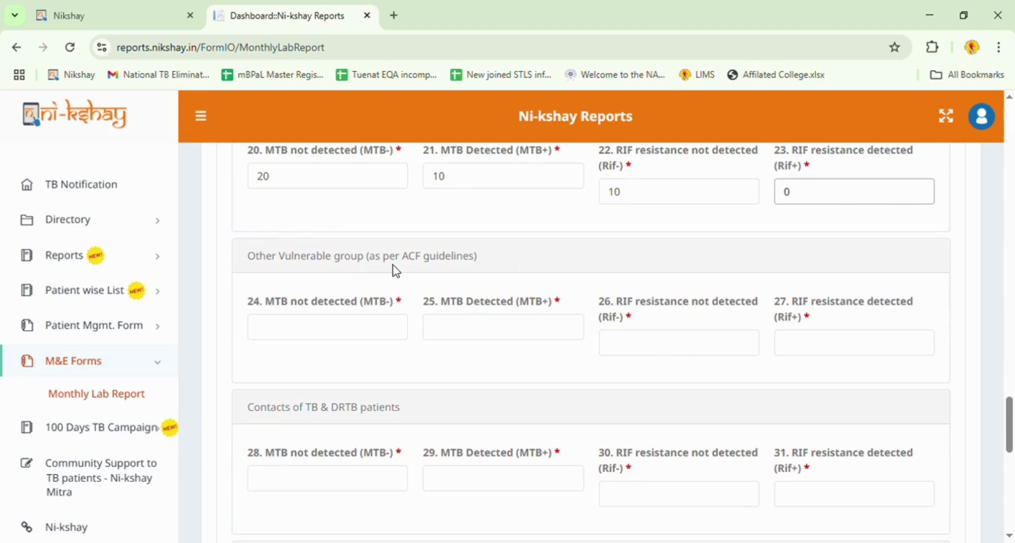
pyautogui.click(344, 326)
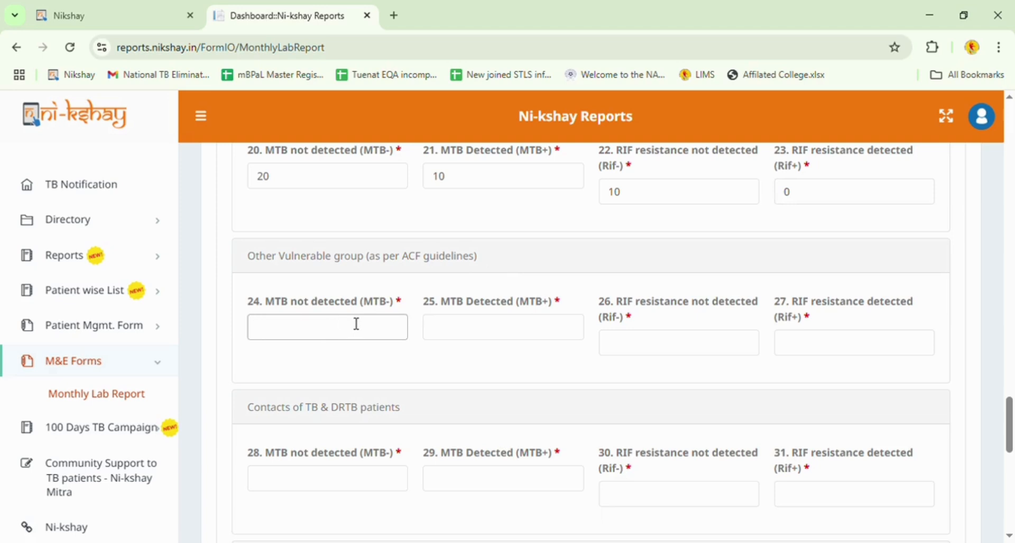
pyautogui.write('200')
pyautogui.click(502, 326)
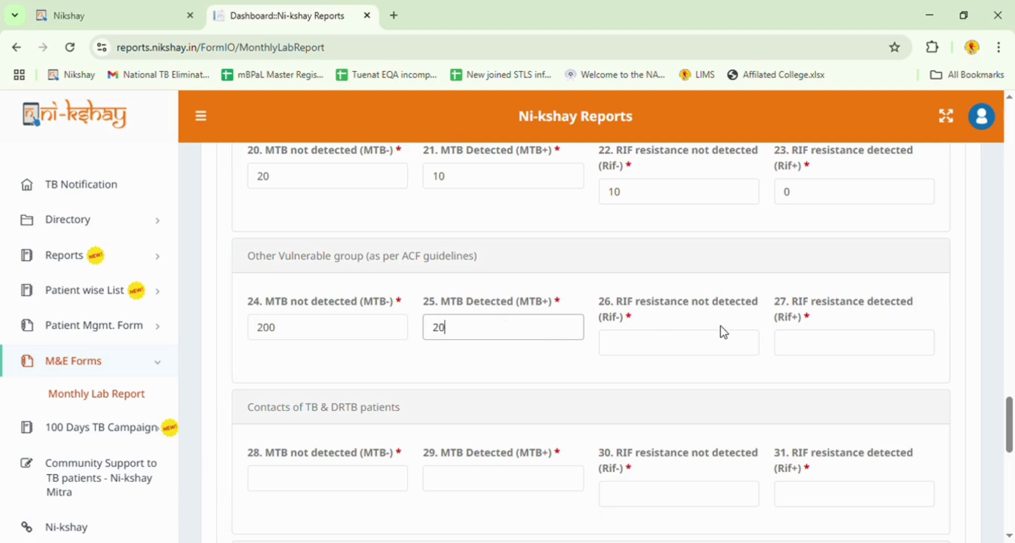
pyautogui.click(699, 342)
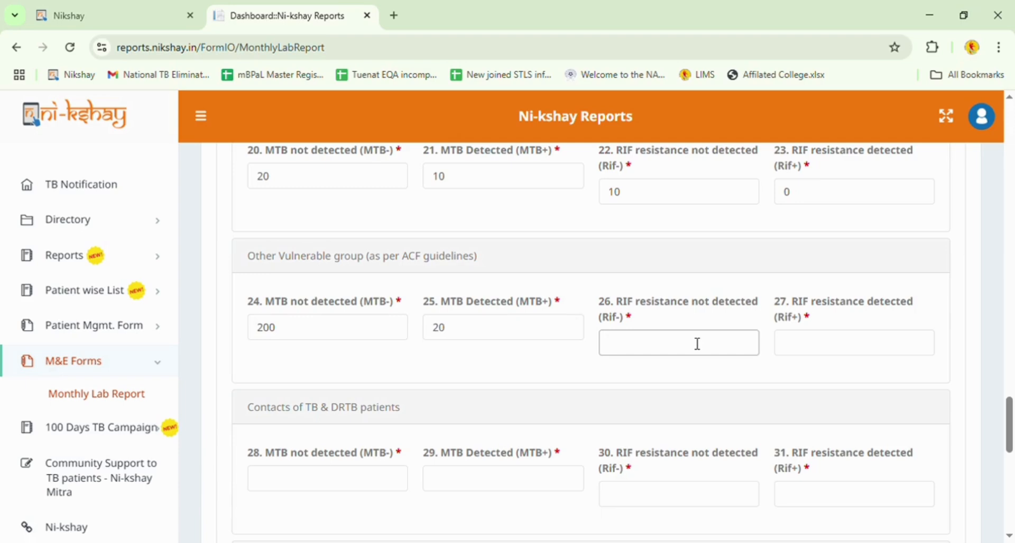
pyautogui.write('20')
pyautogui.click(866, 346)
# Put 0 in field 27 and enter Contacts of TB & DRTB counts 20, 3, 3, 0 in fields 28–31.
pyautogui.write('0')
pyautogui.scroll(-4, 705, 382)
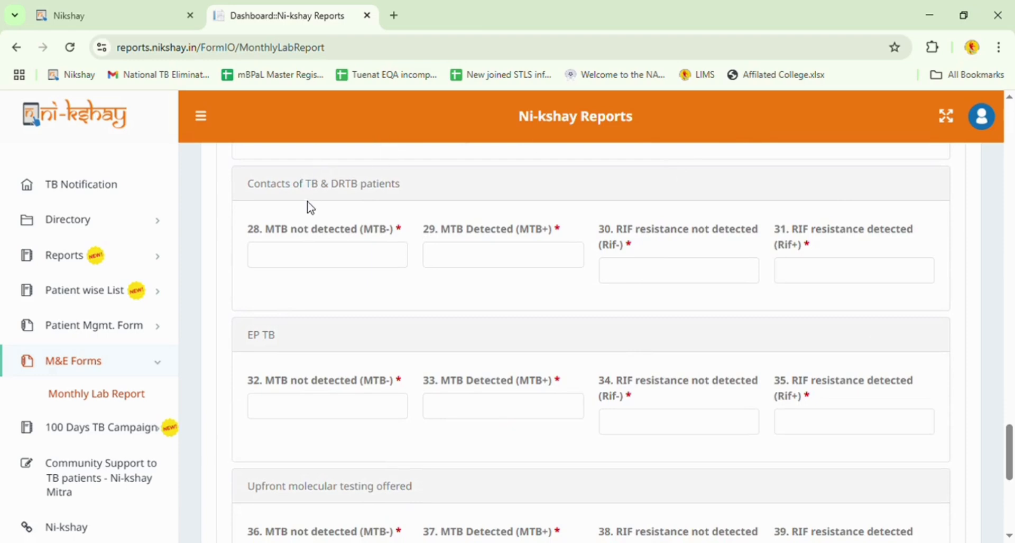
pyautogui.click(371, 264)
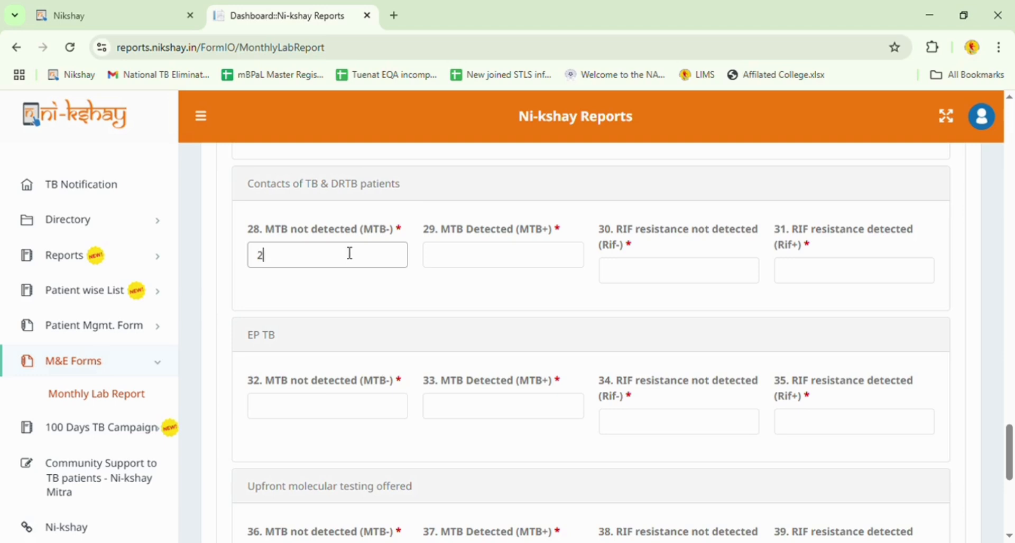
pyautogui.write('0')
pyautogui.click(521, 261)
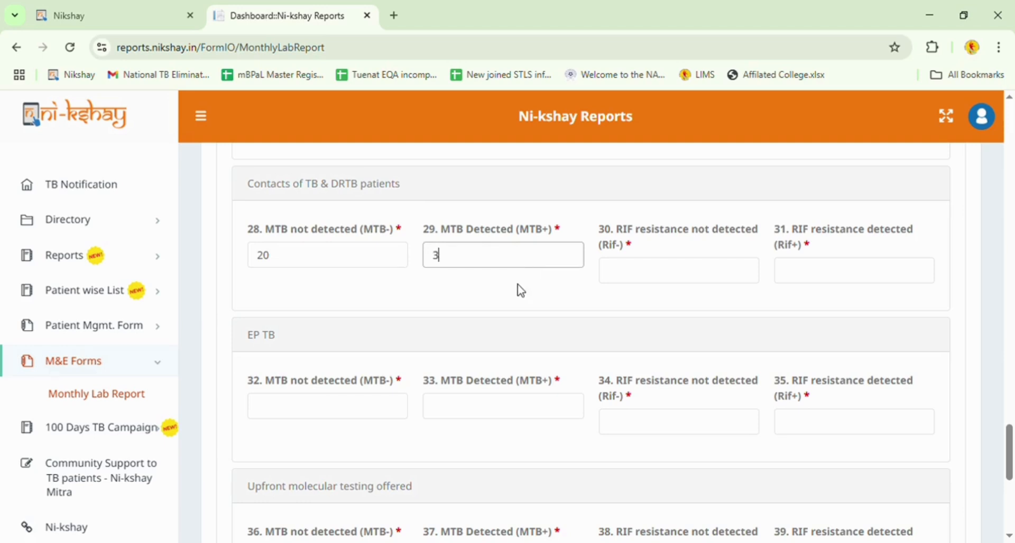
pyautogui.click(686, 272)
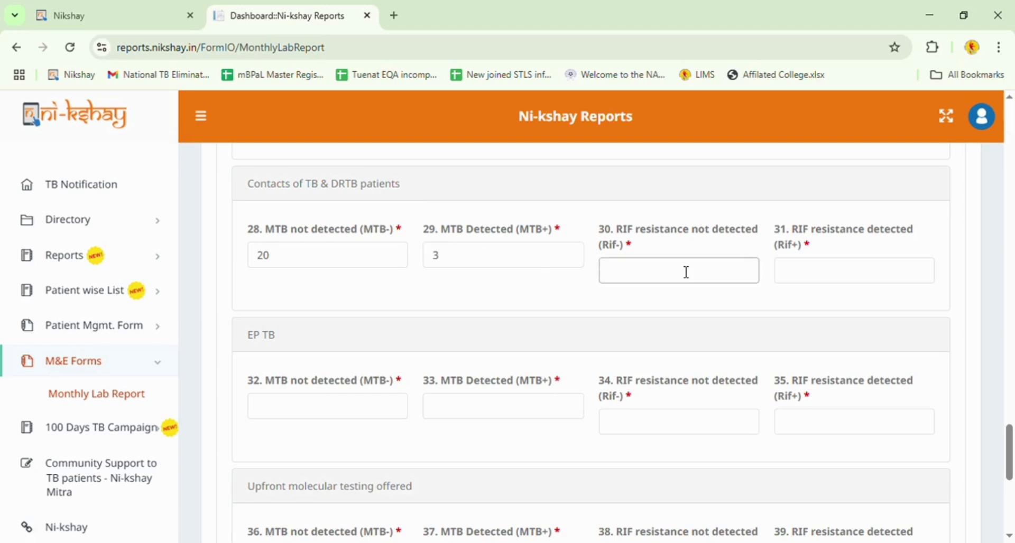
pyautogui.write('3')
pyautogui.click(843, 282)
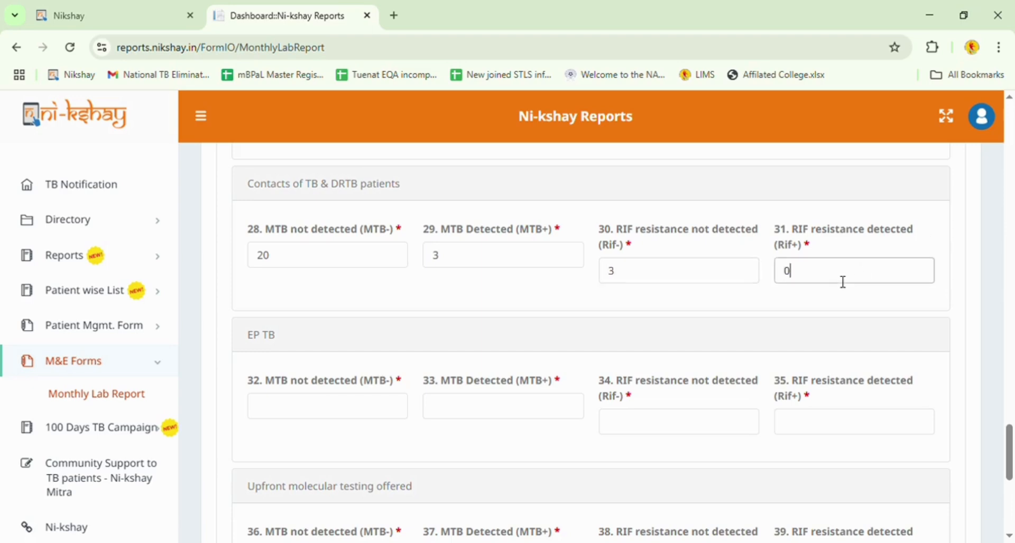
# Enter the EP TB counts 4, 4 and 3 in fields 32–34, moving on to field 35.
pyautogui.scroll(-3, 821, 300)
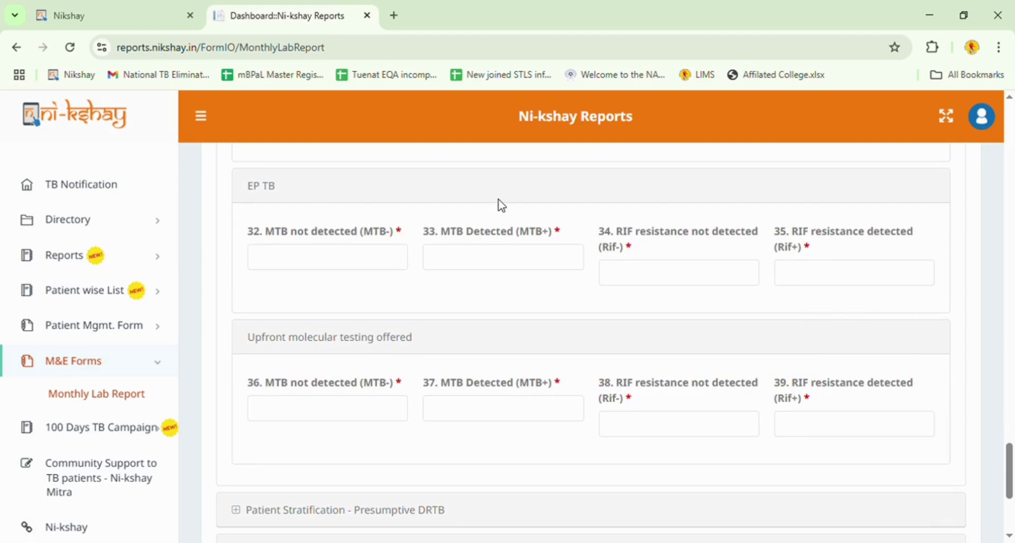
pyautogui.click(346, 263)
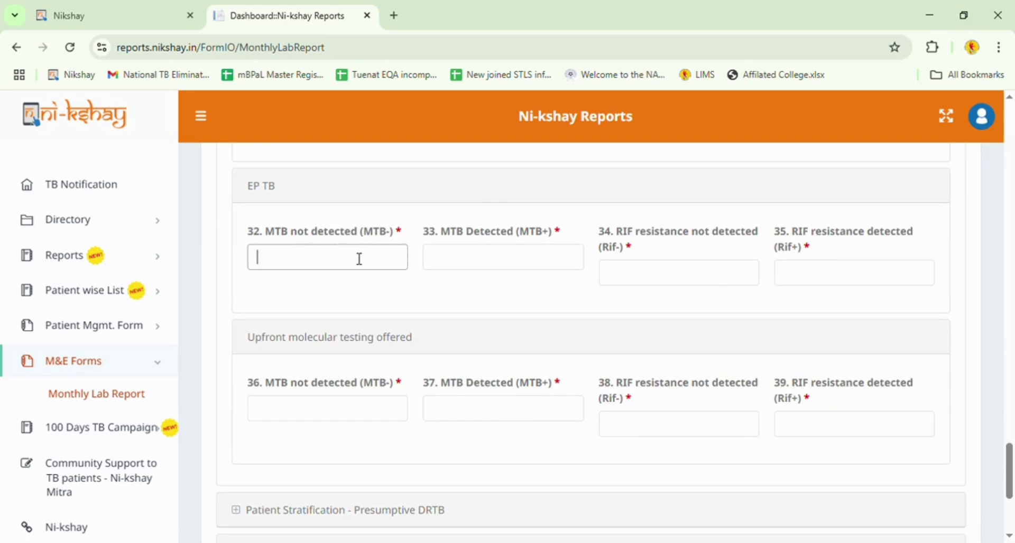
pyautogui.write('4')
pyautogui.click(461, 267)
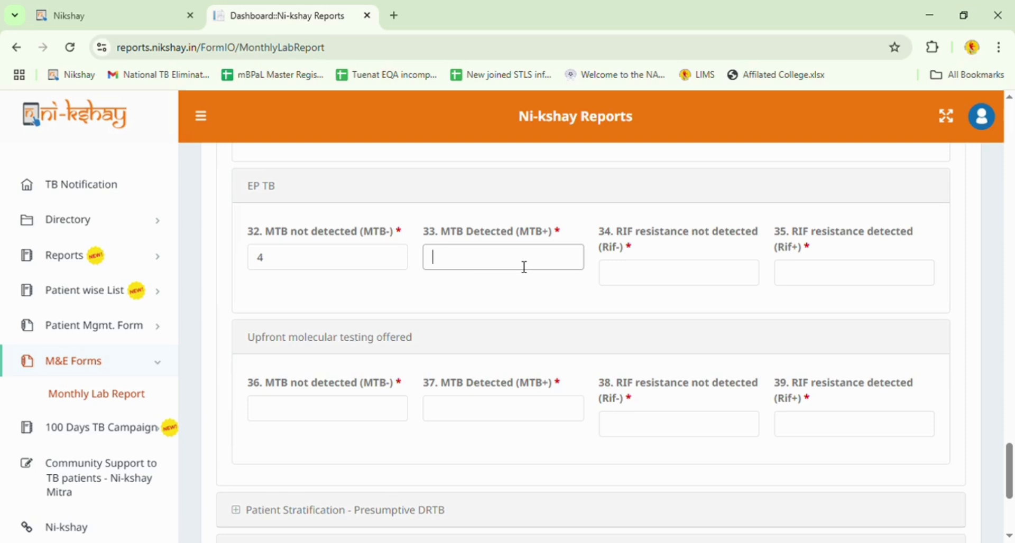
pyautogui.write('4')
pyautogui.click(656, 270)
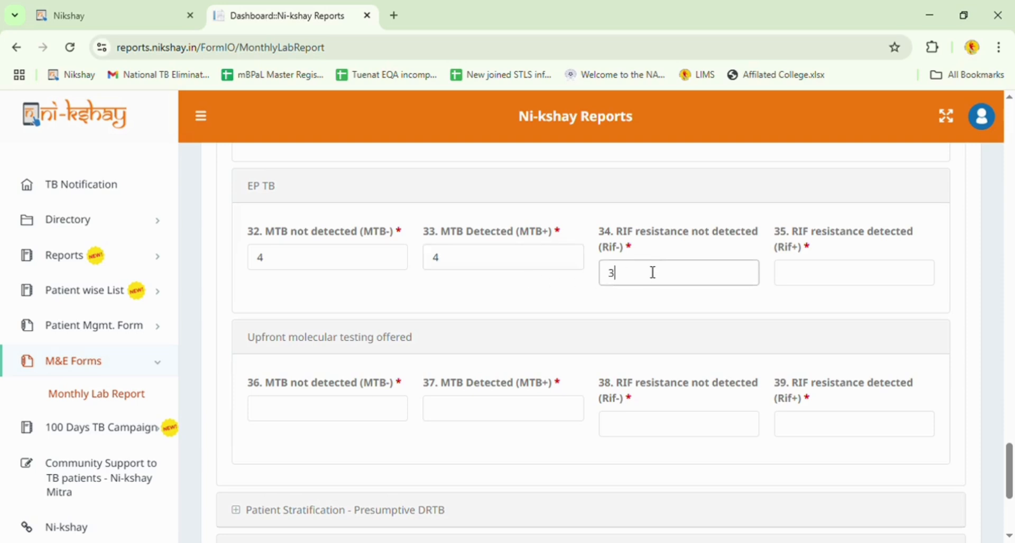
pyautogui.click(843, 274)
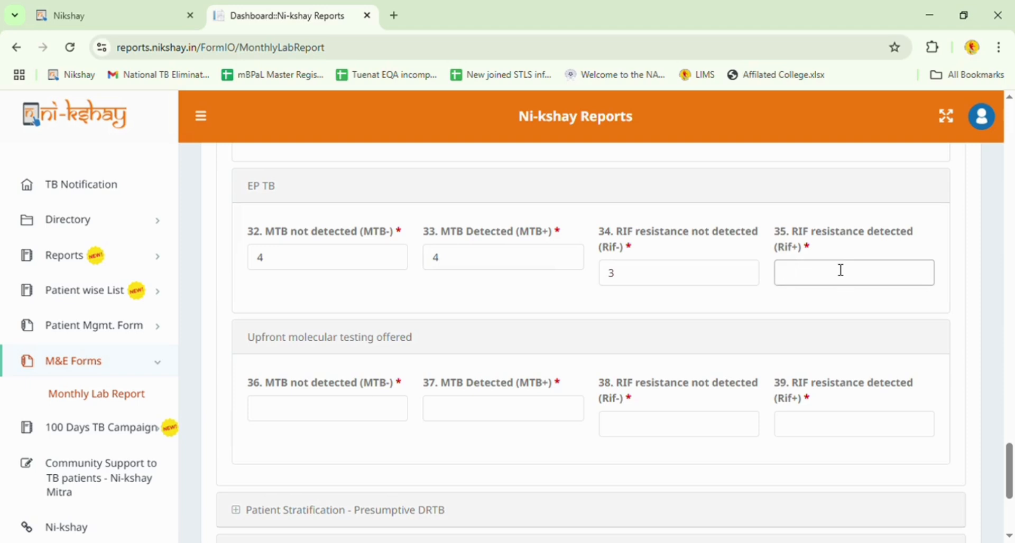
# Set EP TB field 35 to 1, then enter Upfront molecular testing counts 134, 1, 1, 0 in fields 36–39.
pyautogui.write('1')
pyautogui.scroll(-3, 723, 286)
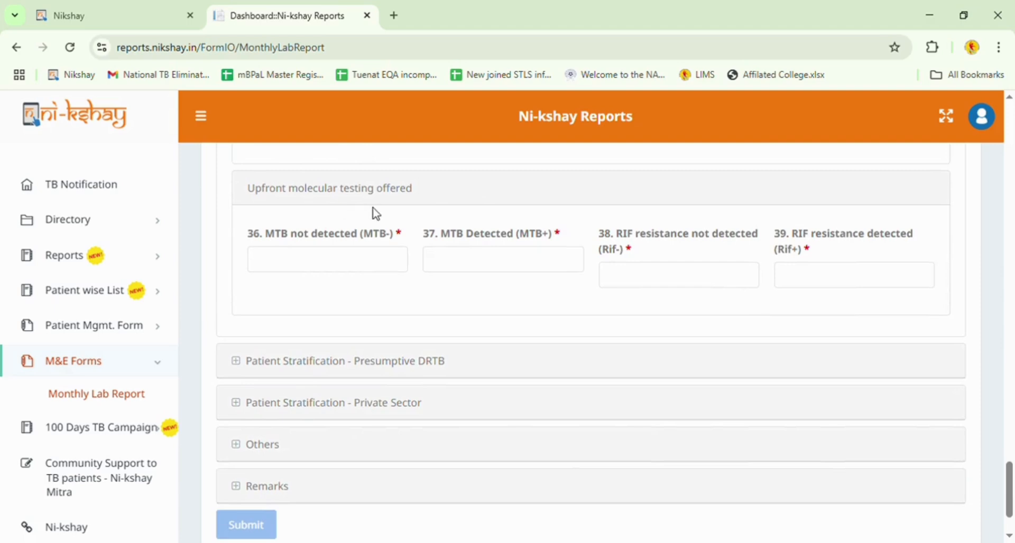
pyautogui.click(347, 259)
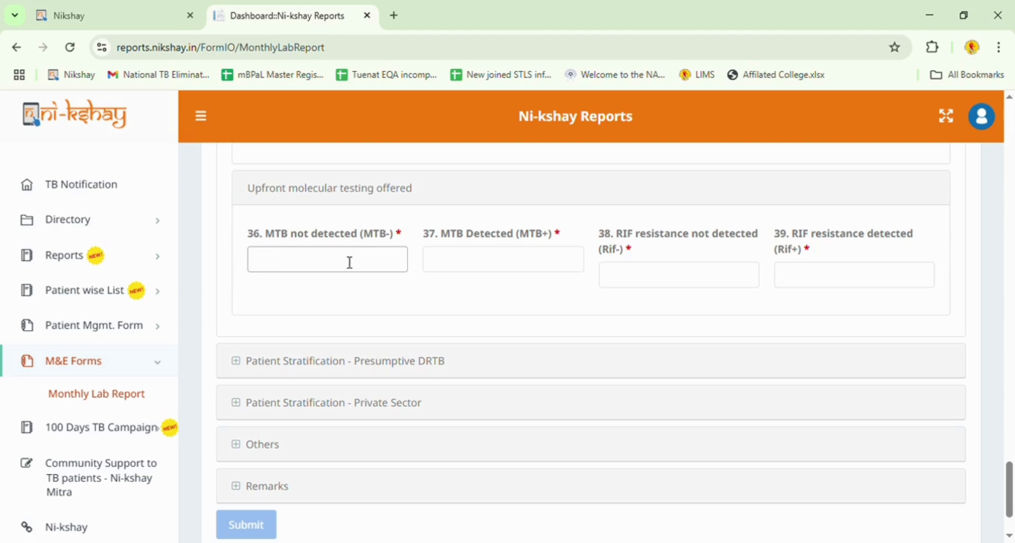
pyautogui.write('34')
pyautogui.click(471, 270)
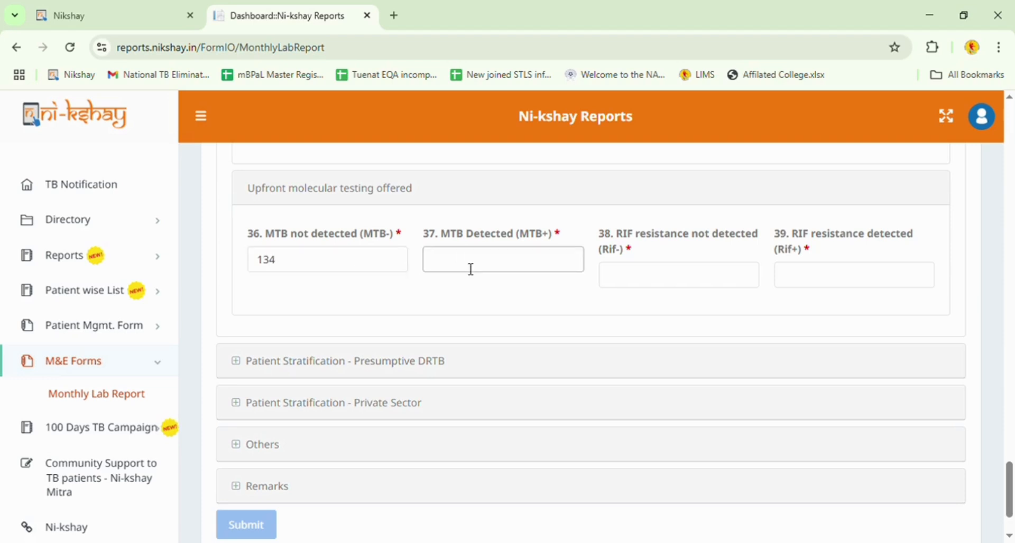
pyautogui.write('1')
pyautogui.click(636, 277)
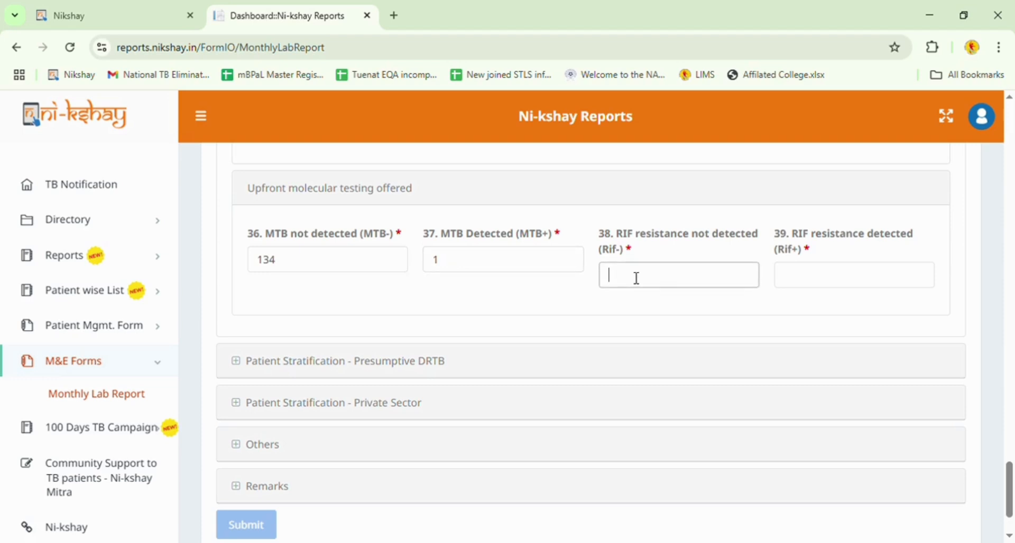
pyautogui.click(856, 289)
pyautogui.write('0')
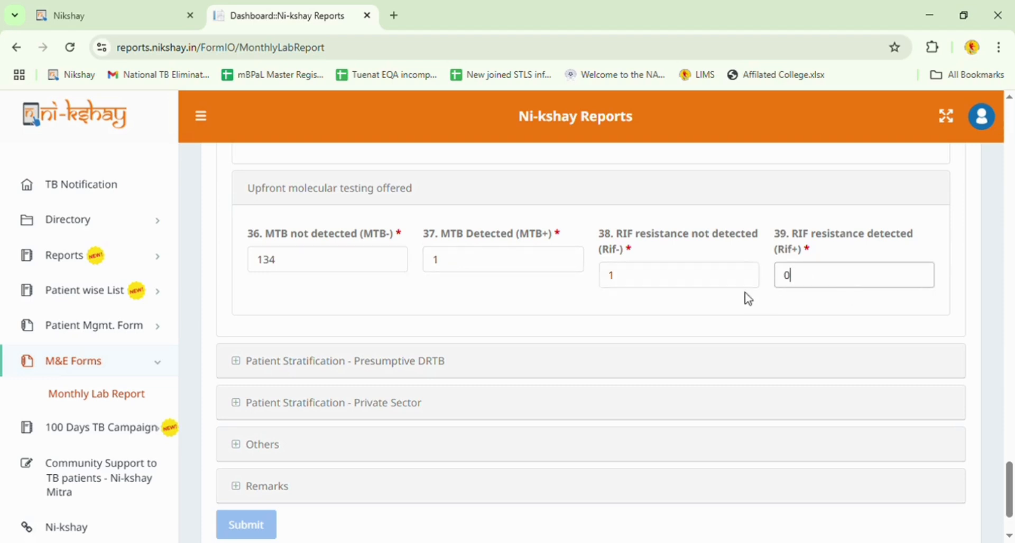
pyautogui.scroll(-2, 745, 296)
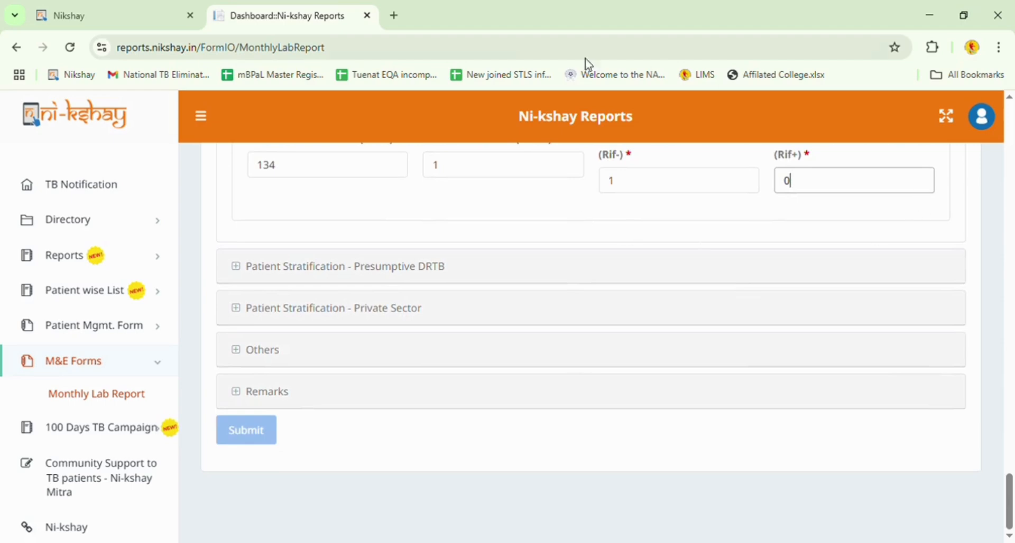
pyautogui.scroll(1, 881, 197)
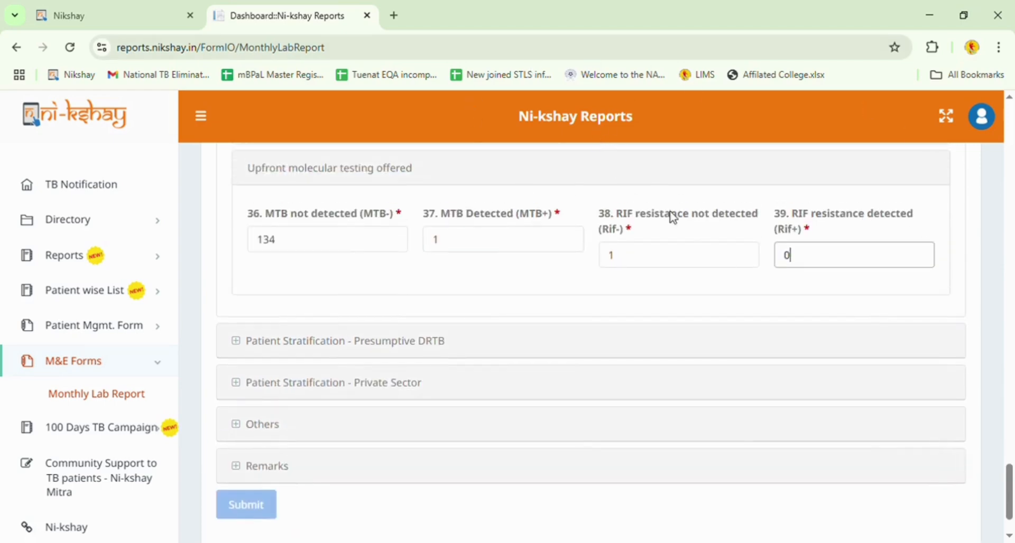
pyautogui.scroll(12, 675, 238)
pyautogui.scroll(7, 678, 242)
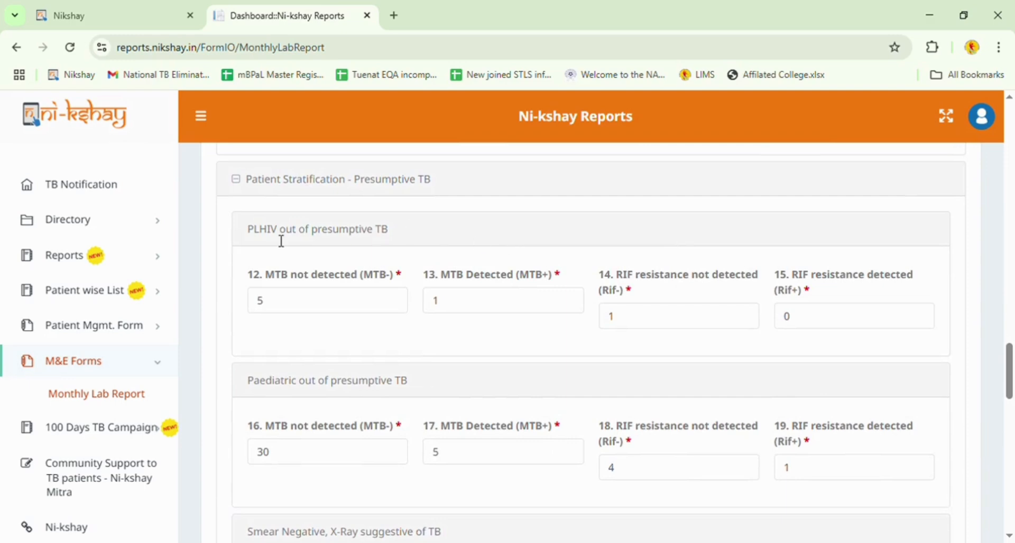
pyautogui.scroll(-3, 388, 246)
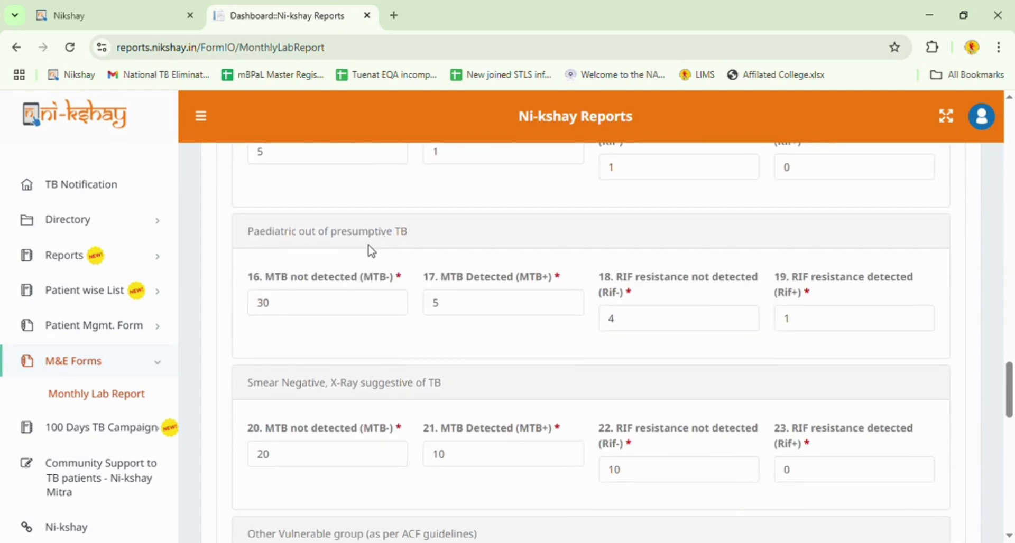
pyautogui.scroll(-3, 426, 253)
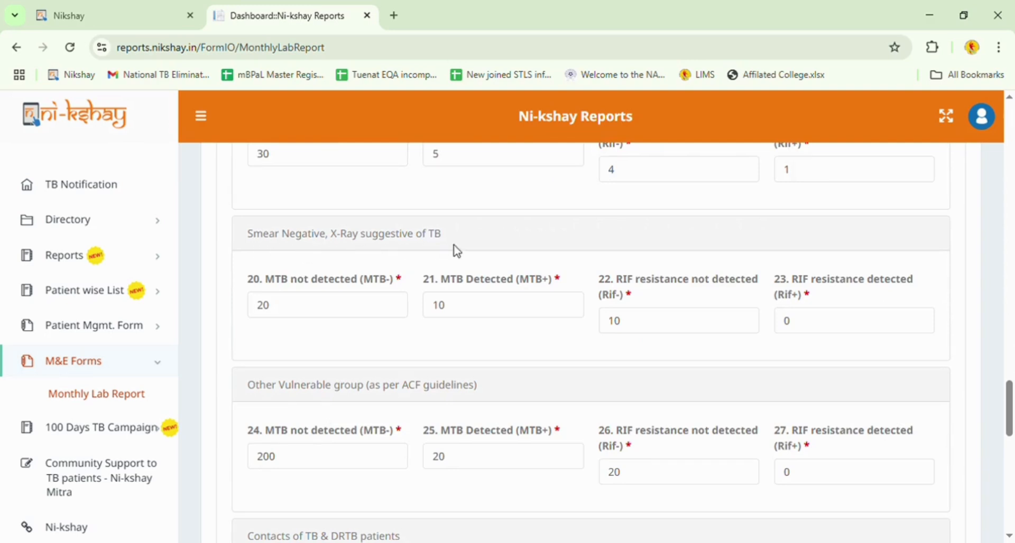
pyautogui.scroll(-3, 453, 249)
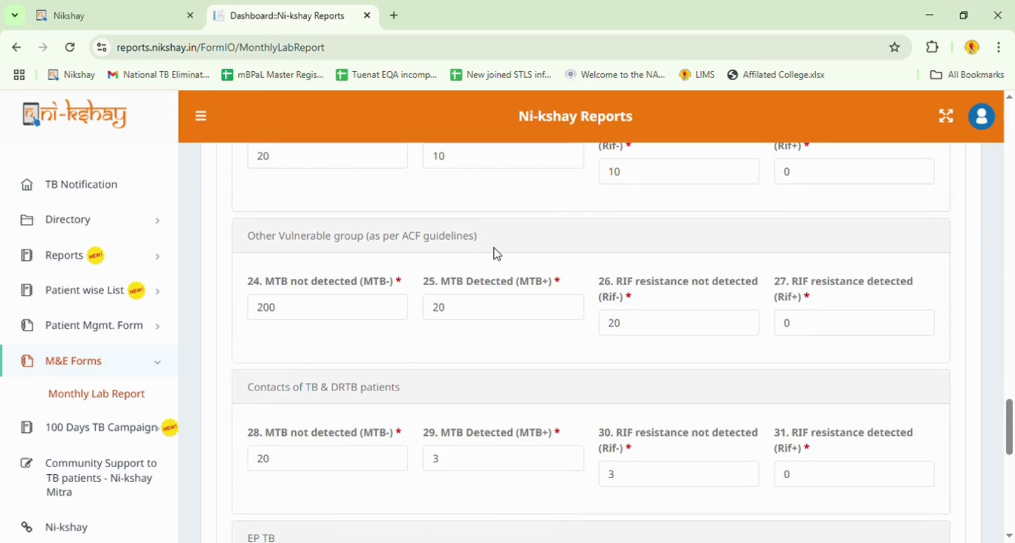
pyautogui.scroll(-2, 494, 253)
pyautogui.scroll(-2, 497, 254)
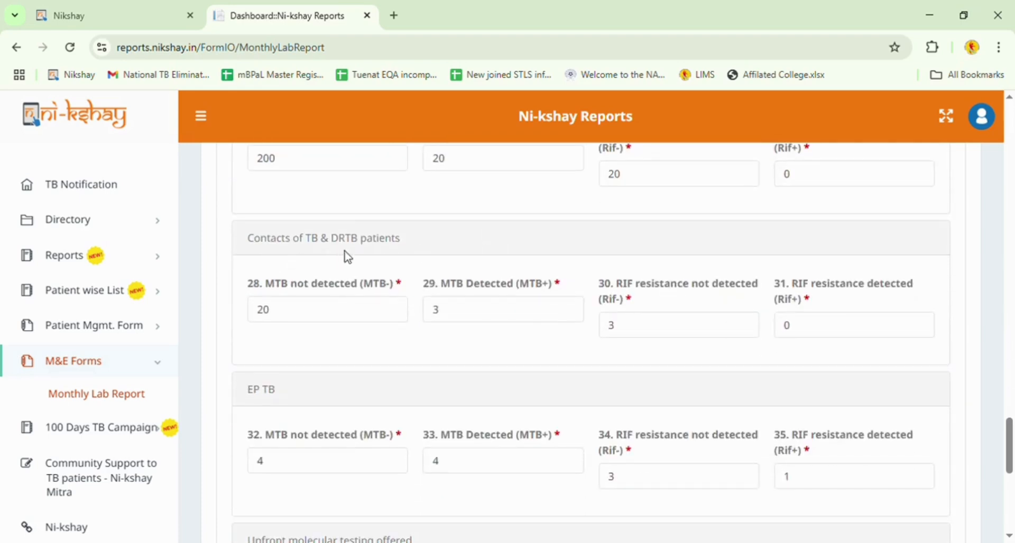
pyautogui.scroll(-1, 388, 257)
pyautogui.scroll(-1, 389, 258)
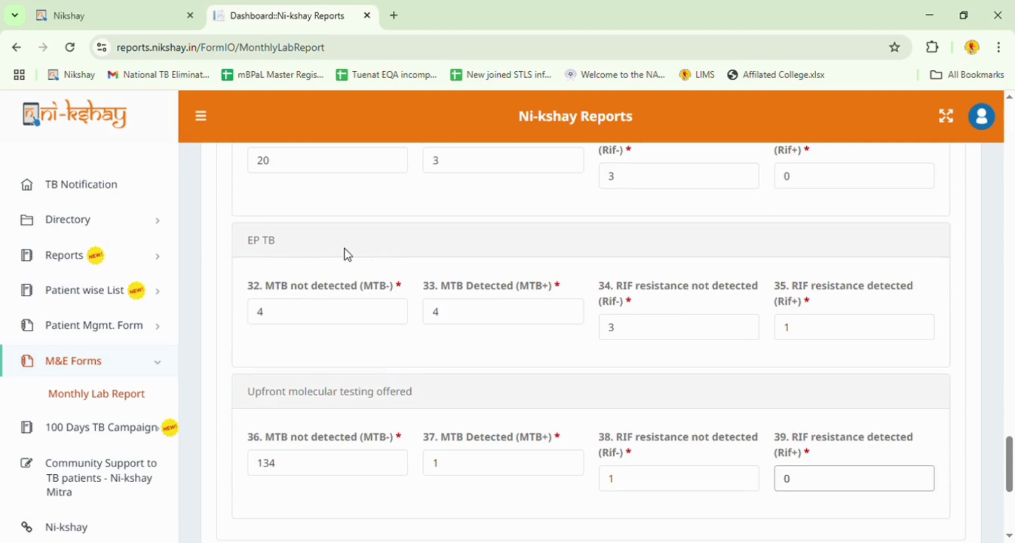
pyautogui.scroll(-1, 348, 256)
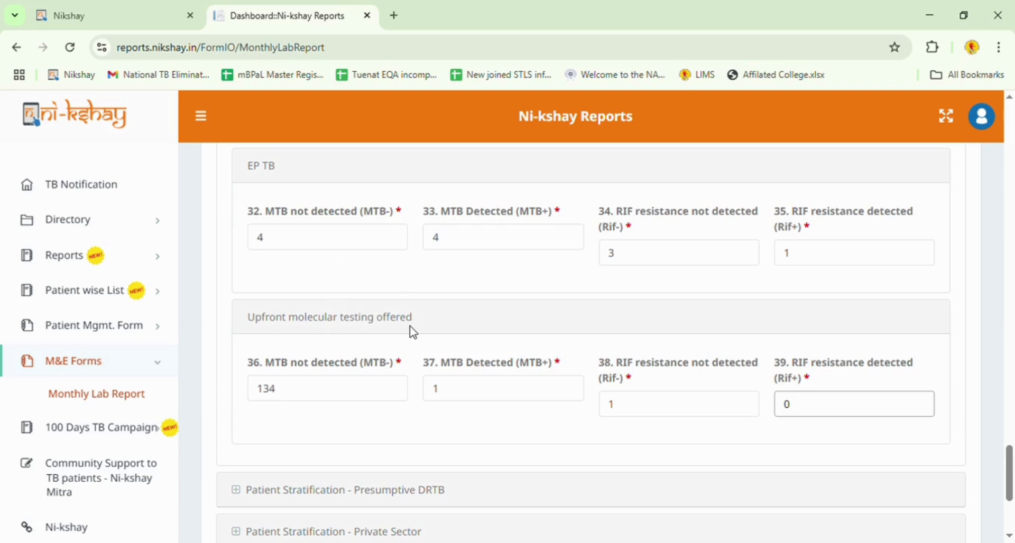
pyautogui.scroll(-3, 413, 332)
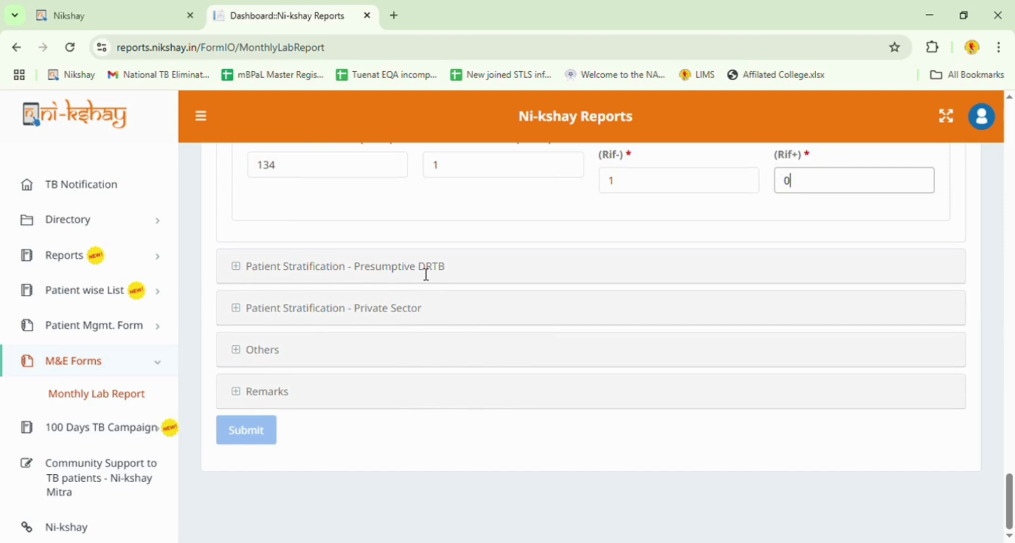
# Enter new-patient UDST counts 30, 3, 3, 0 in fields 40–43 under Presumptive DRTB.
pyautogui.scroll(-1, 443, 279)
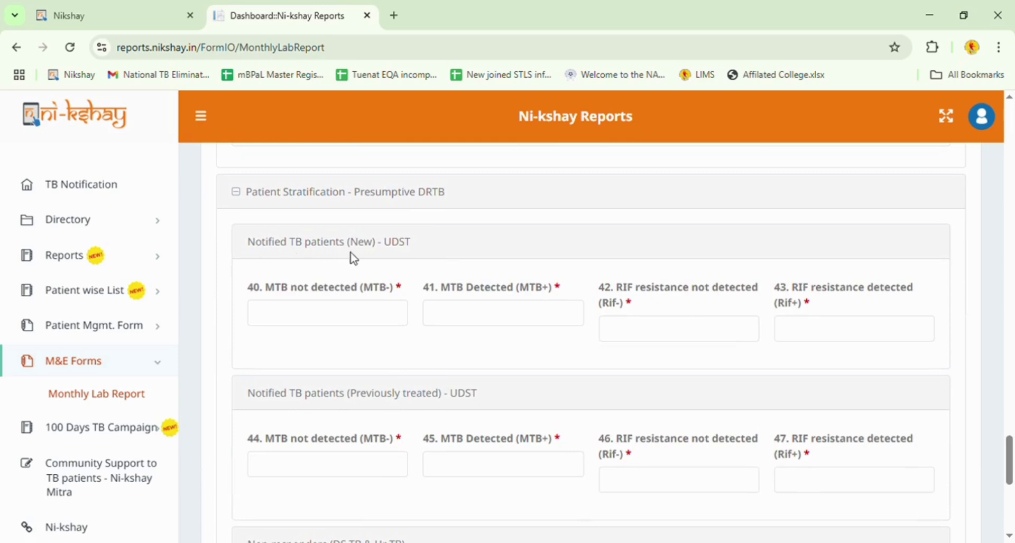
pyautogui.click(321, 325)
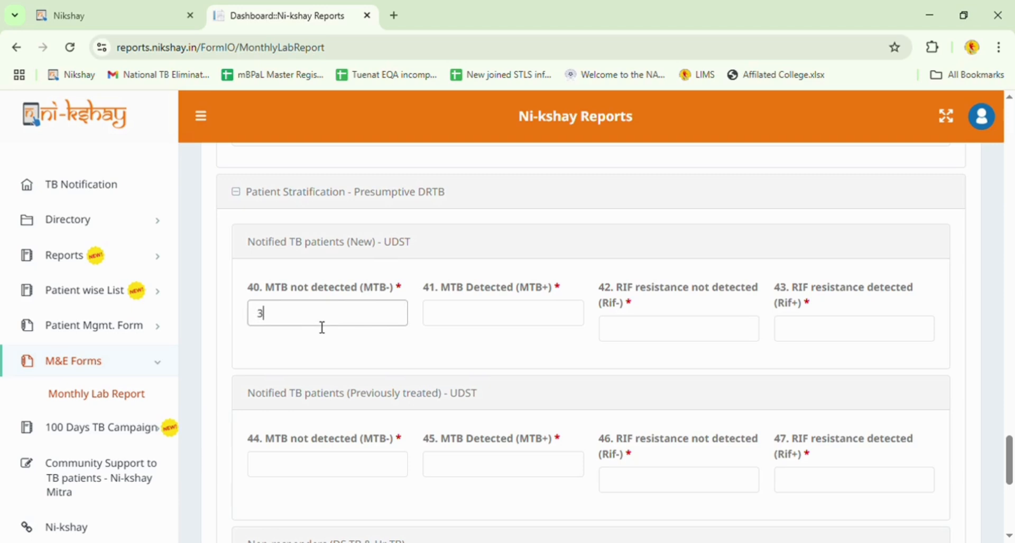
pyautogui.write('30')
pyautogui.click(450, 313)
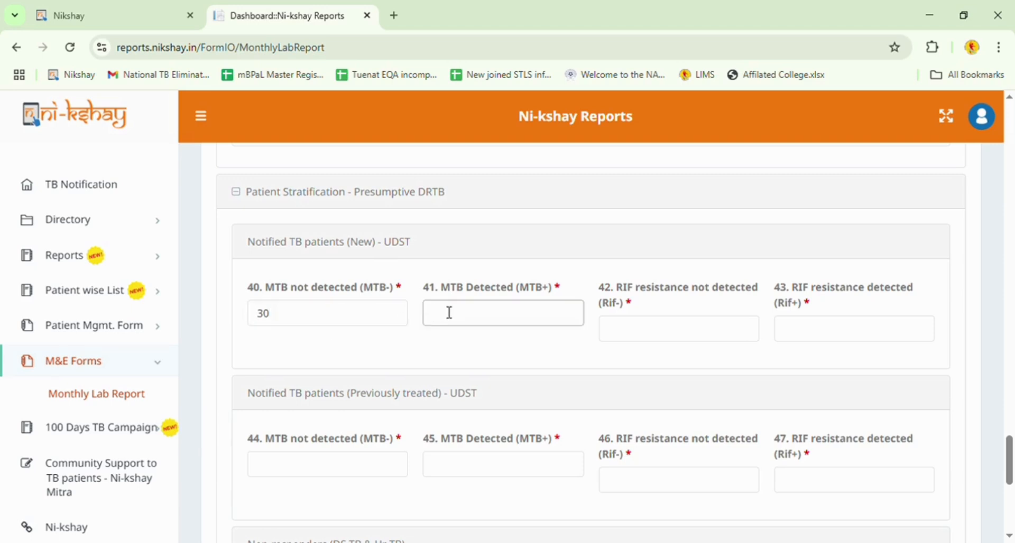
pyautogui.write('3')
pyautogui.click(701, 330)
pyautogui.write('3')
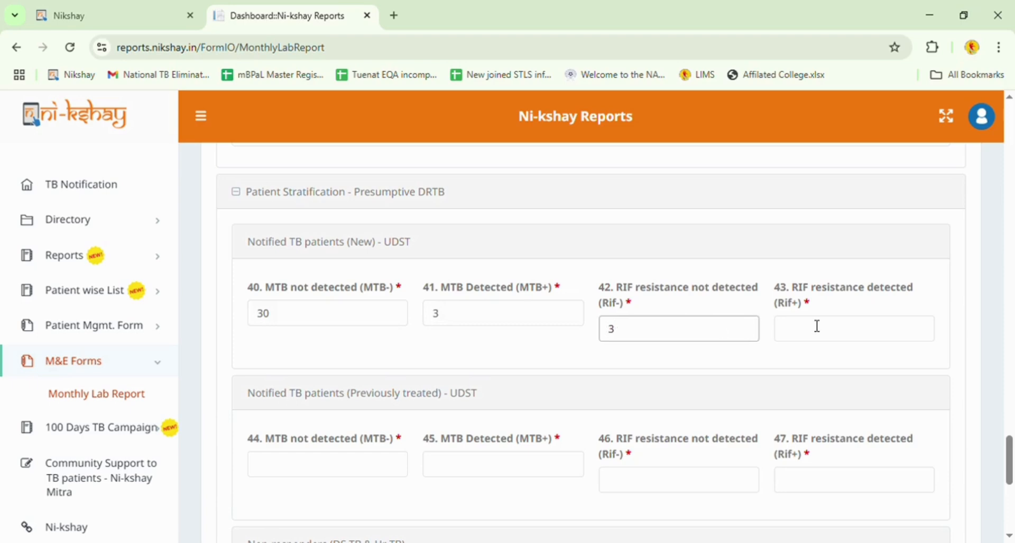
pyautogui.click(864, 331)
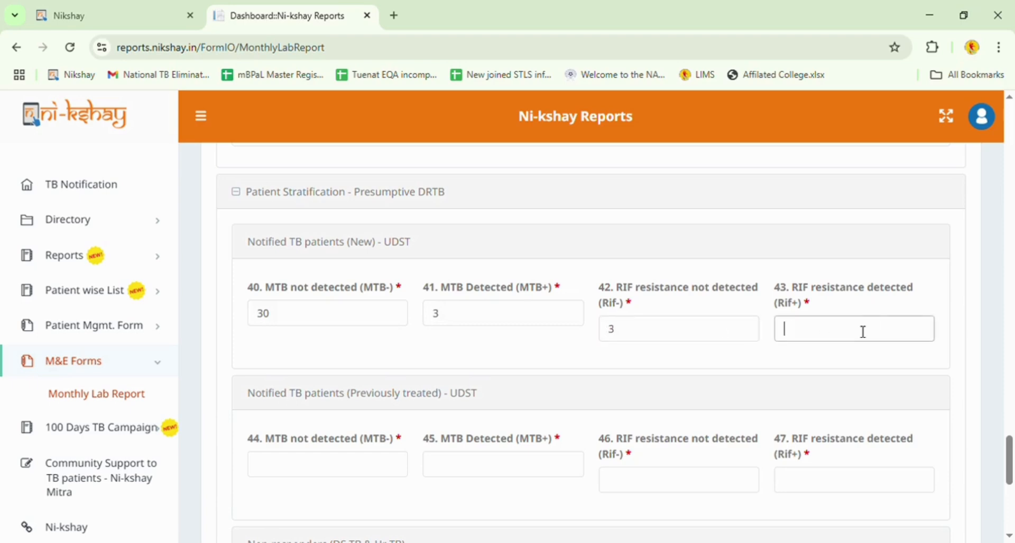
# Finish field 43 with 0, then enter previously treated UDST counts 20, 5, 5, 0 in fields 44–47.
pyautogui.write('0')
pyautogui.scroll(-3, 555, 294)
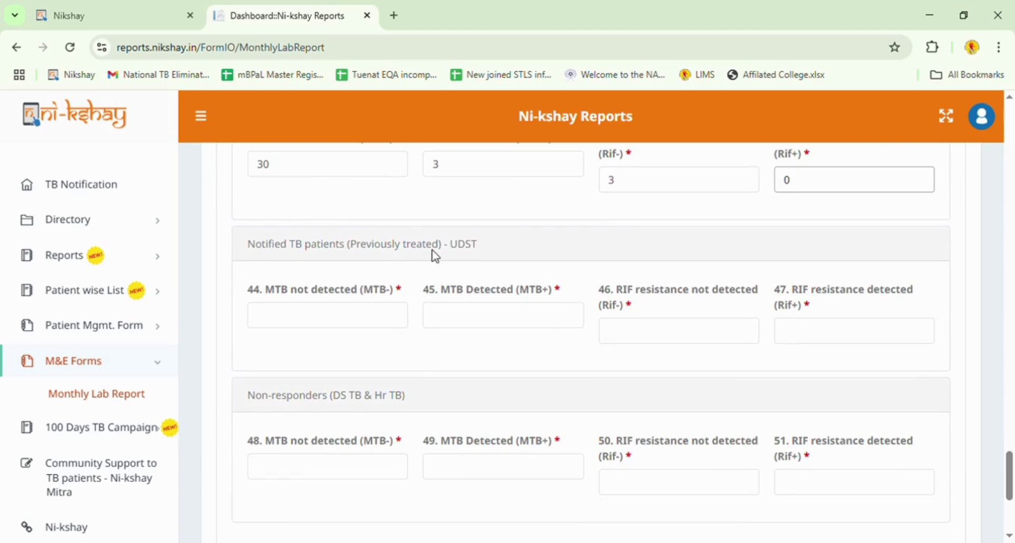
pyautogui.click(340, 317)
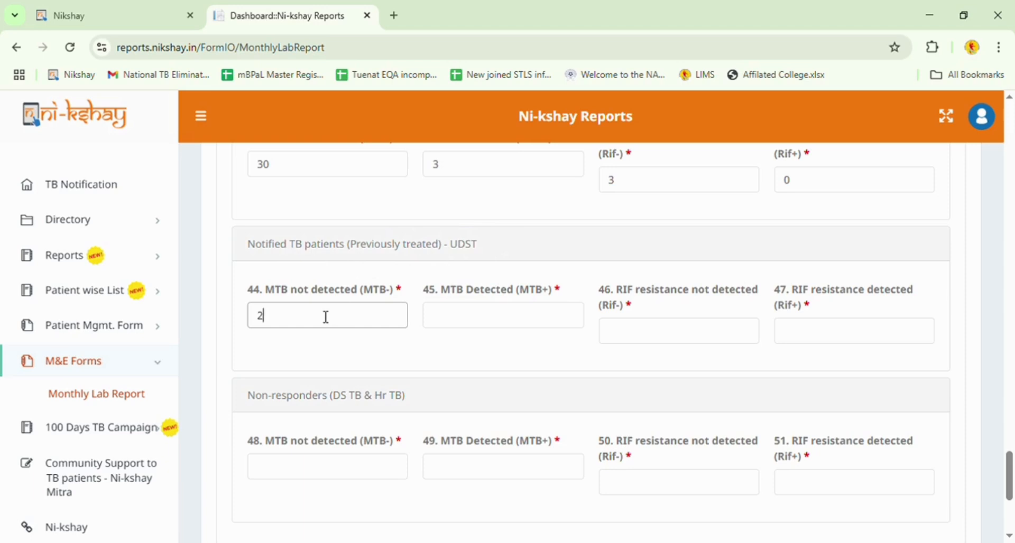
pyautogui.write('0')
pyautogui.click(487, 324)
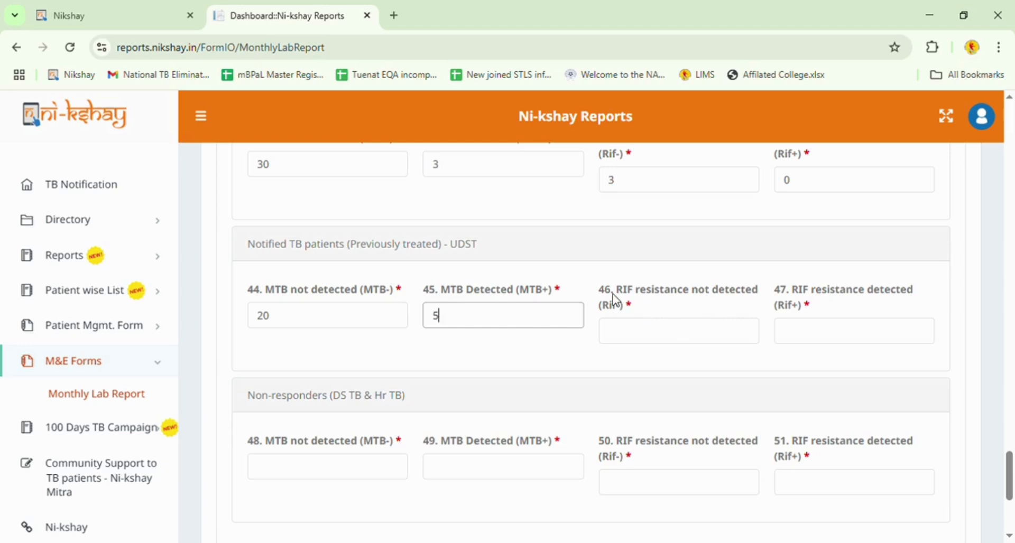
pyautogui.click(664, 346)
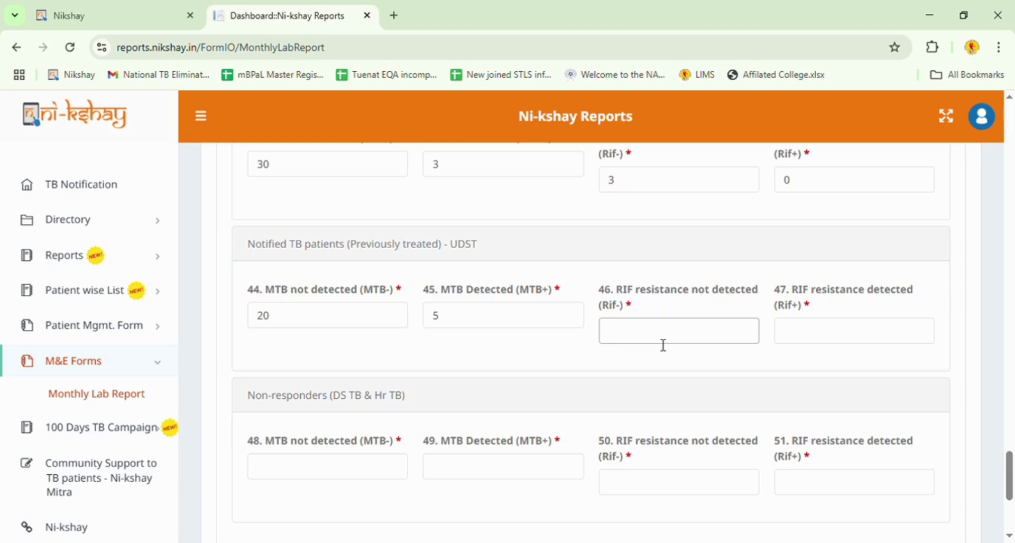
pyautogui.click(849, 344)
pyautogui.scroll(-3, 567, 288)
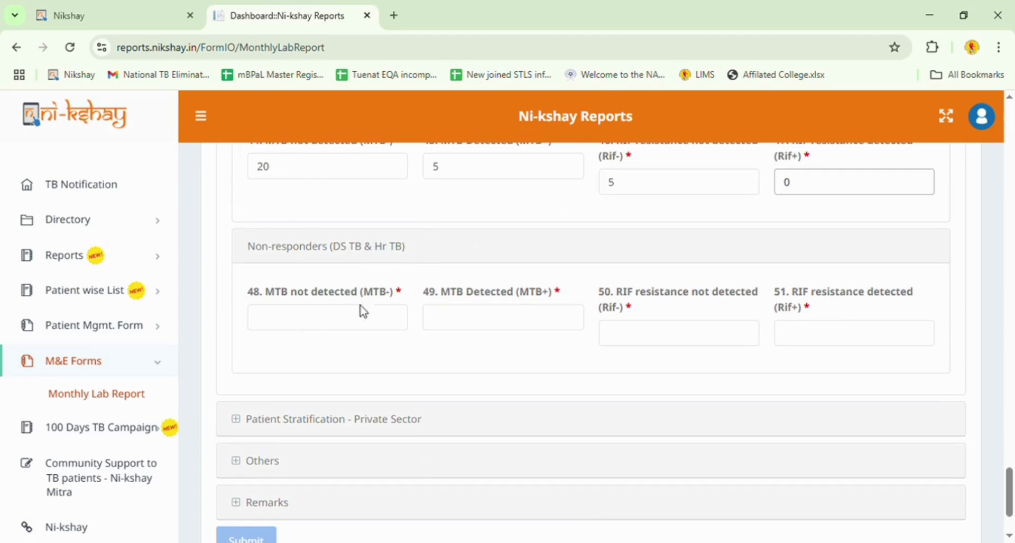
# Enter the non-responder counts: 37 MTB-, 5 MTB+, 2 Rif- and 3 Rif+.
pyautogui.click(363, 318)
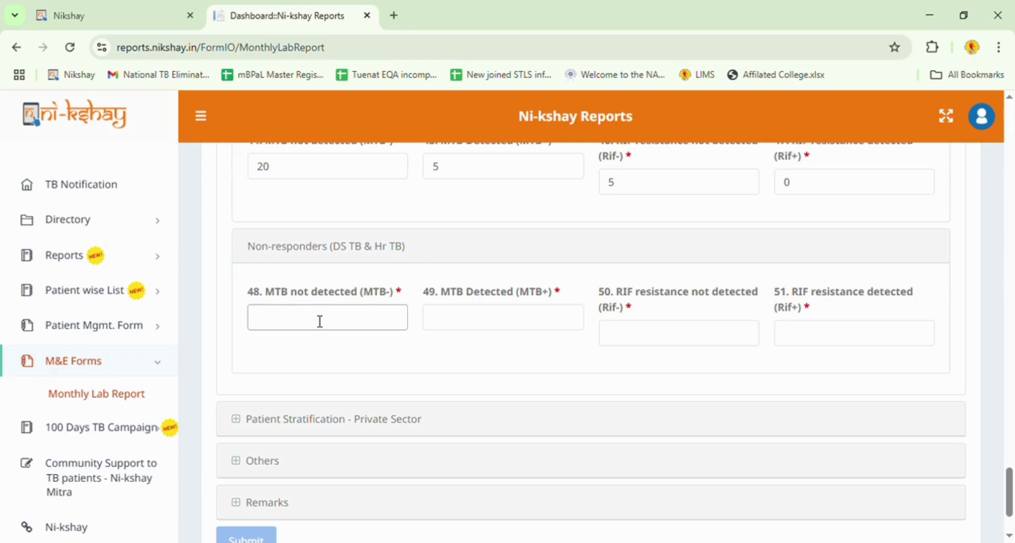
pyautogui.write('37')
pyautogui.click(492, 334)
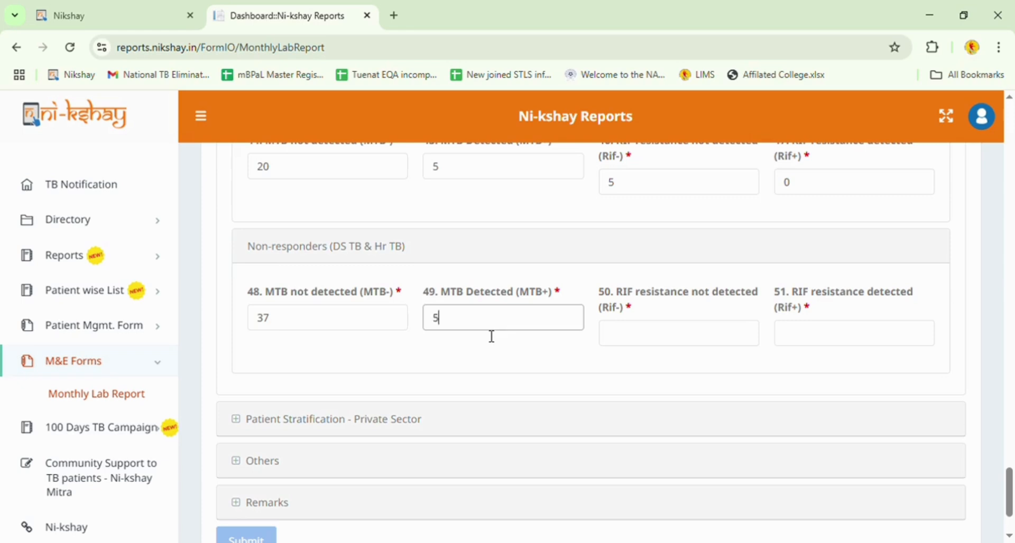
pyautogui.click(680, 333)
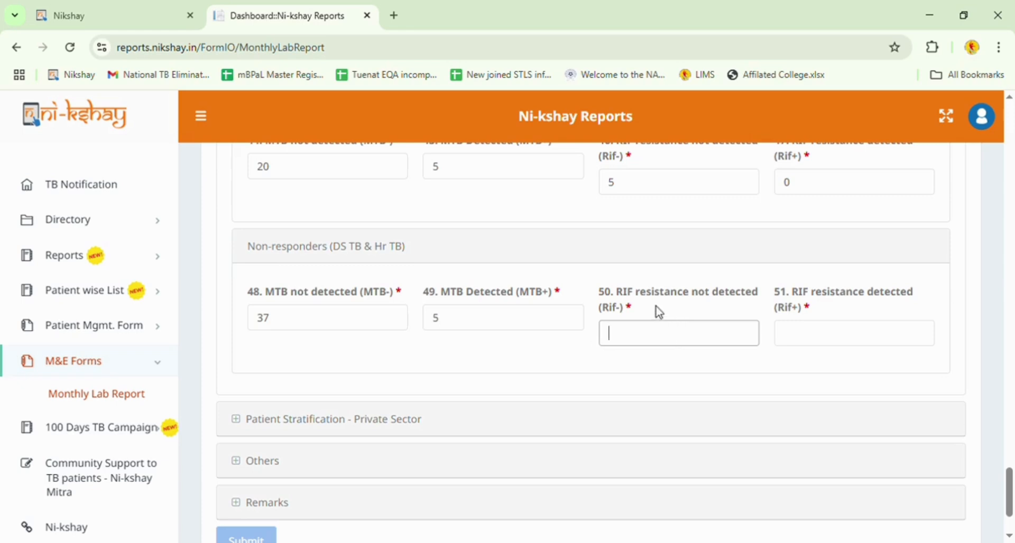
pyautogui.write('2')
pyautogui.click(854, 332)
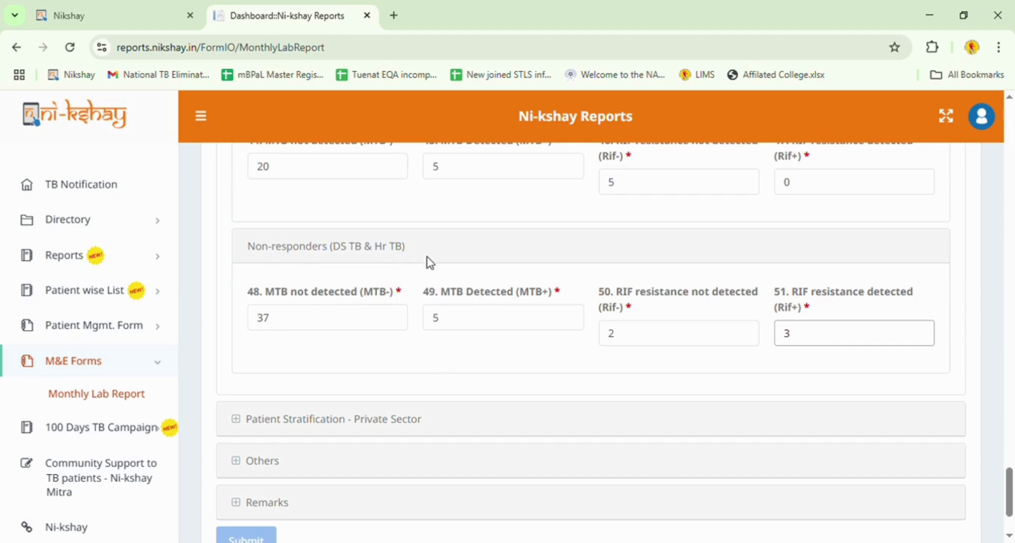
pyautogui.scroll(7, 428, 265)
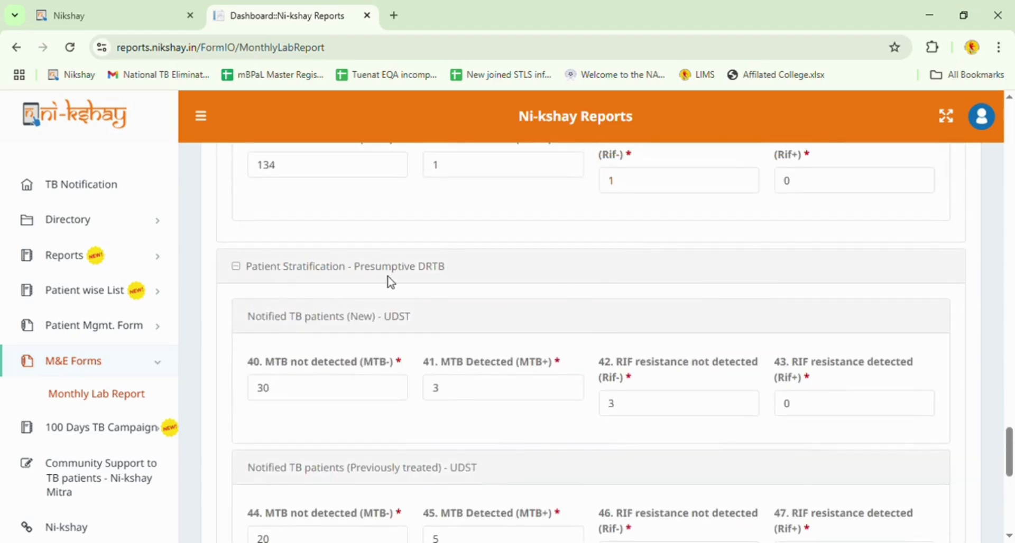
pyautogui.scroll(-1, 458, 284)
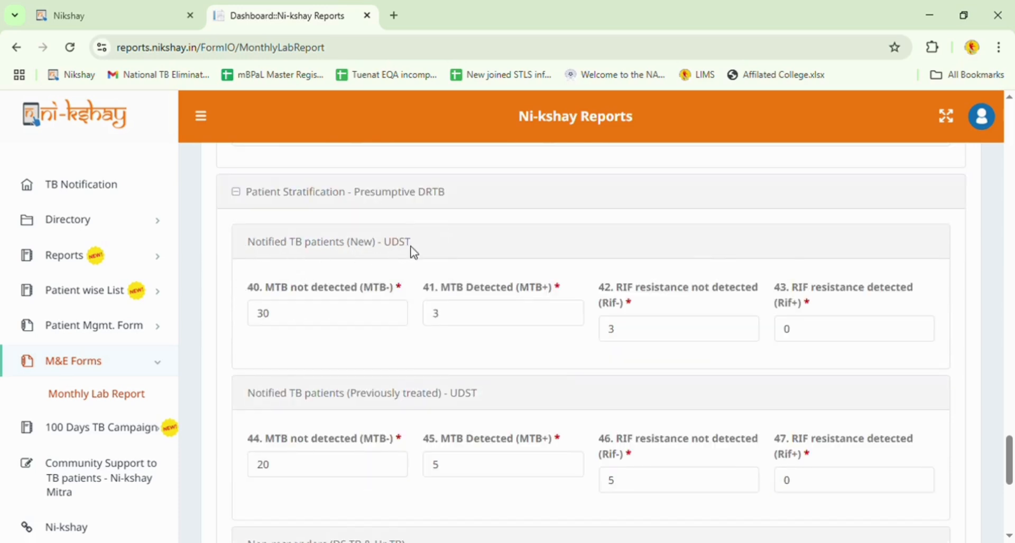
pyautogui.scroll(-1, 415, 253)
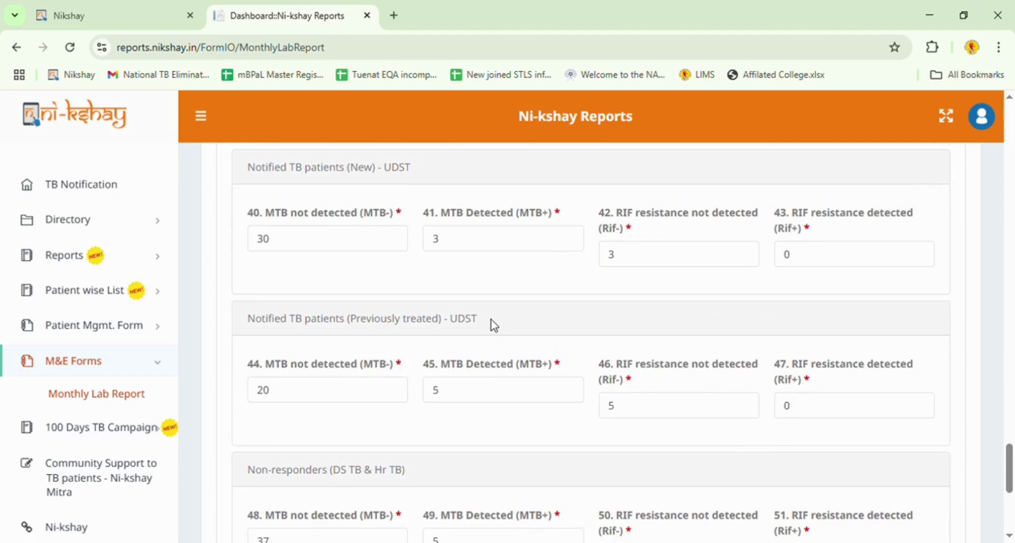
pyautogui.scroll(-3, 494, 326)
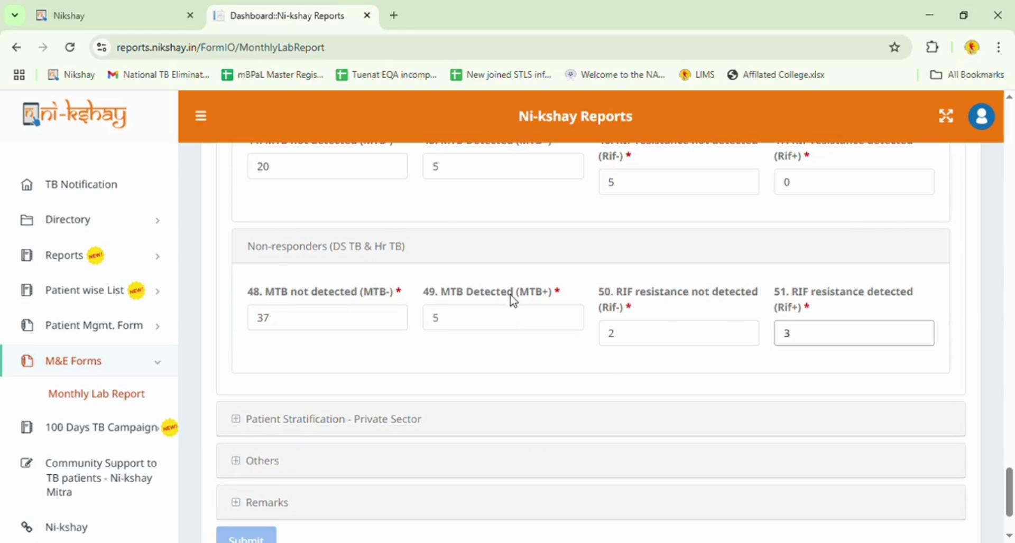
pyautogui.scroll(-2, 513, 300)
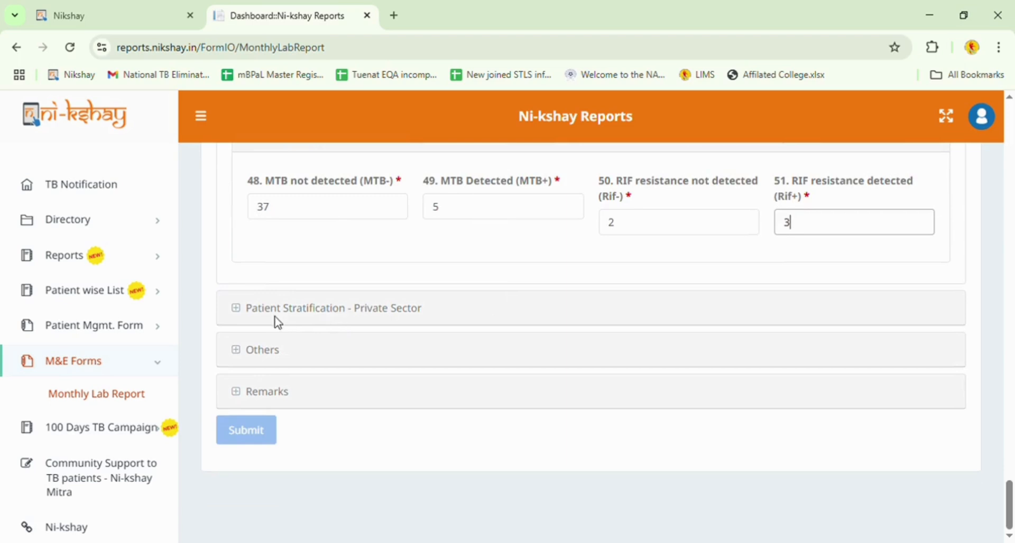
# Expand the Private Sector section and enter pulmonary TB counts 40, 10, 10 and 0.
pyautogui.click(427, 318)
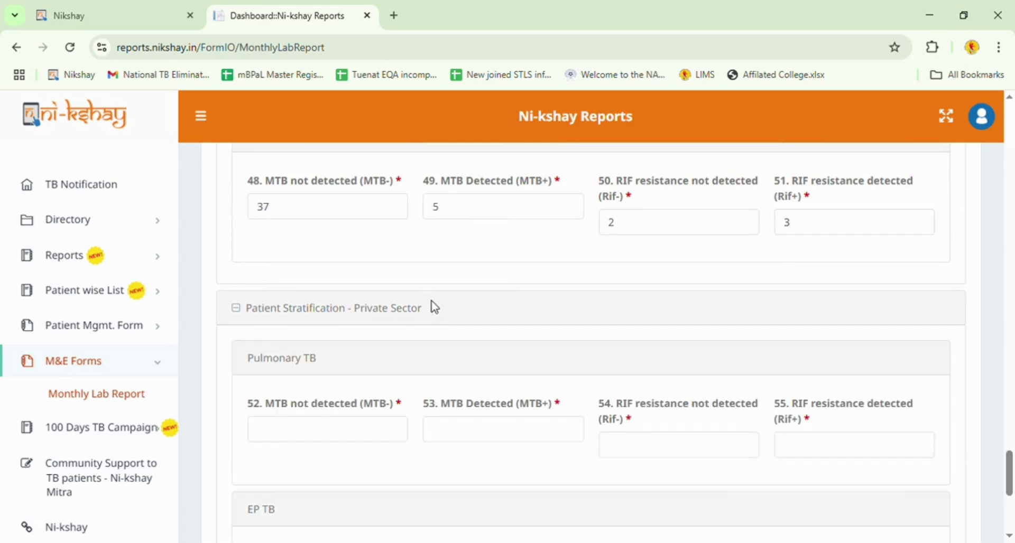
pyautogui.scroll(-1, 434, 305)
pyautogui.scroll(-1, 434, 307)
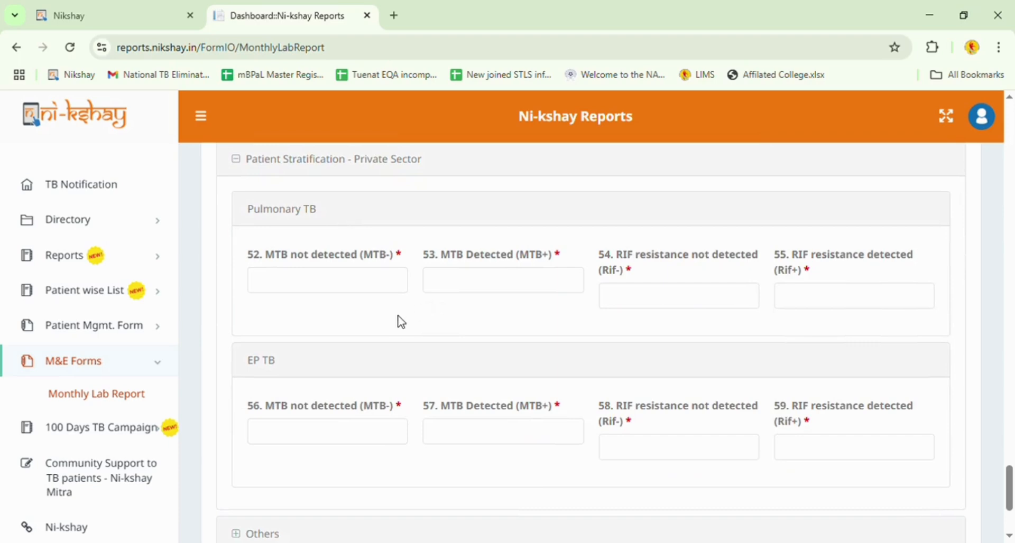
pyautogui.scroll(-1, 398, 333)
pyautogui.scroll(1, 398, 333)
pyautogui.click(332, 284)
pyautogui.write('40')
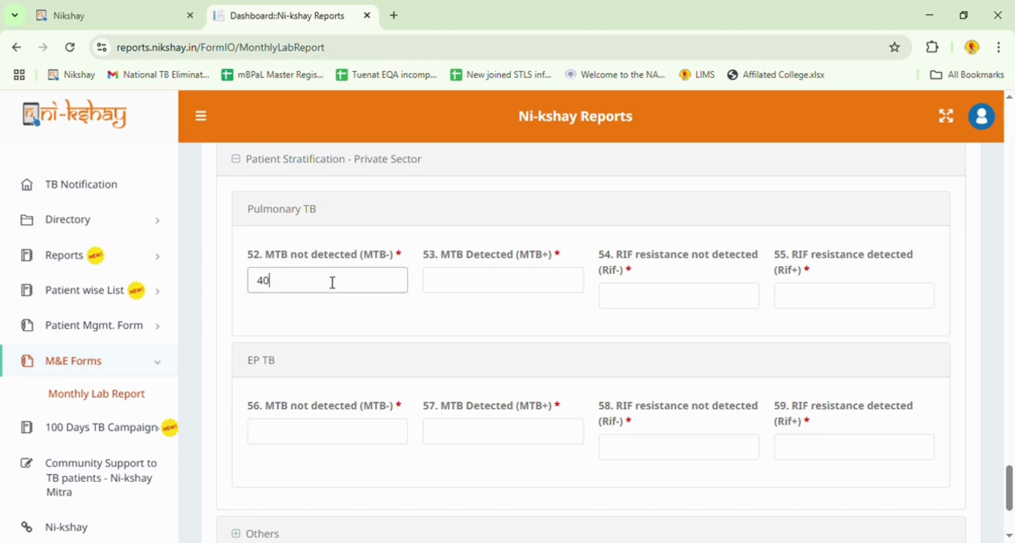
pyautogui.click(509, 282)
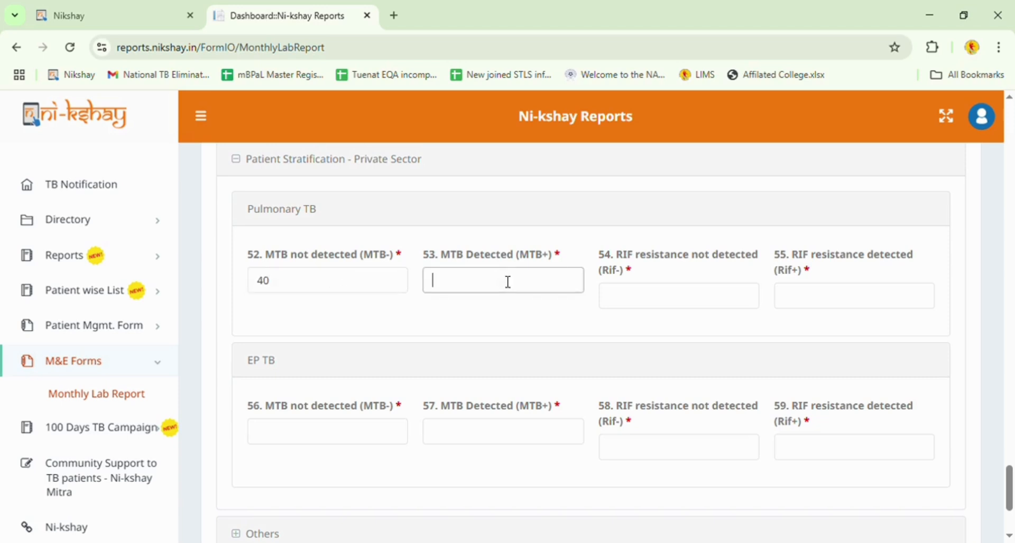
pyautogui.write('10')
pyautogui.click(685, 299)
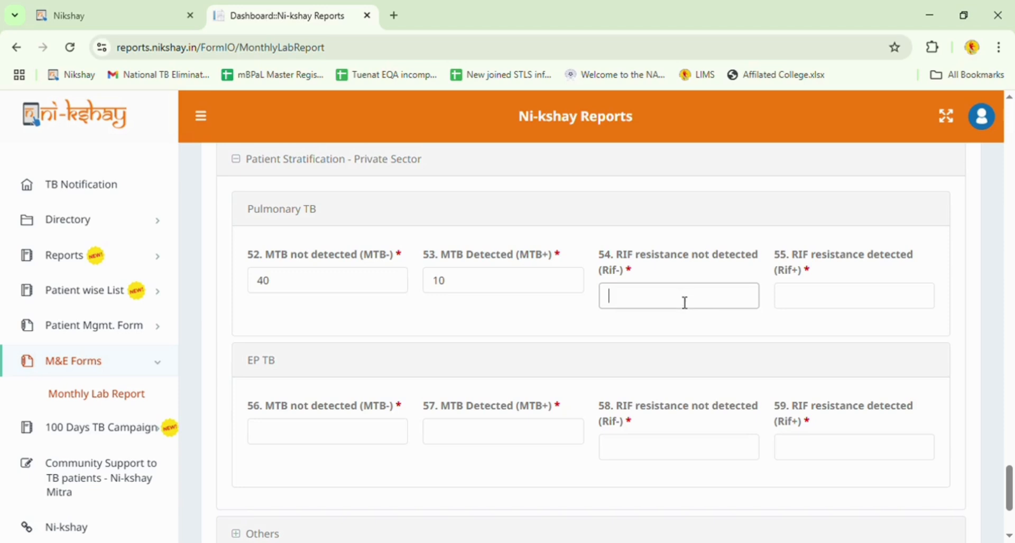
pyautogui.write('10')
pyautogui.click(857, 303)
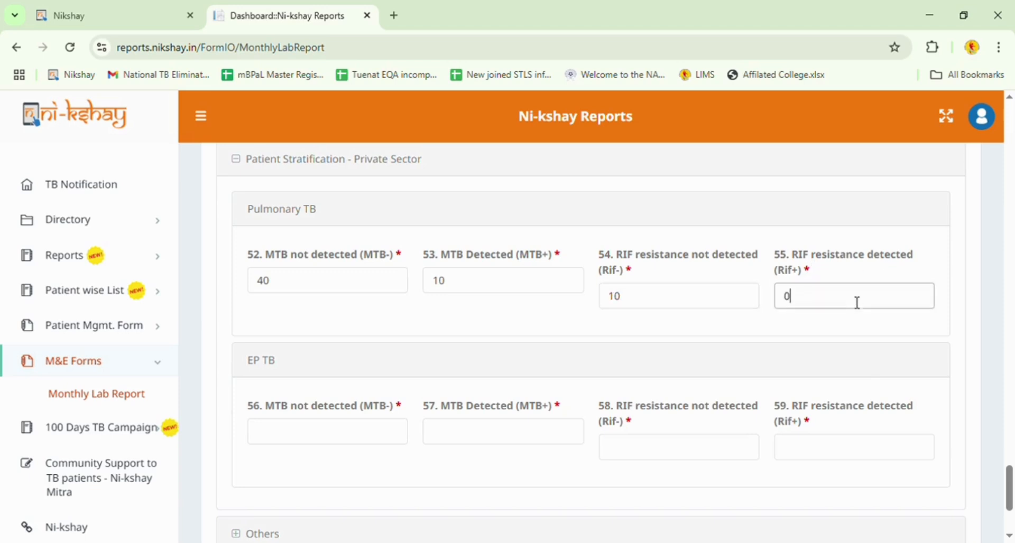
# Enter the private-sector EP TB counts 14, 1, 0 and 1.
pyautogui.scroll(-1, 388, 325)
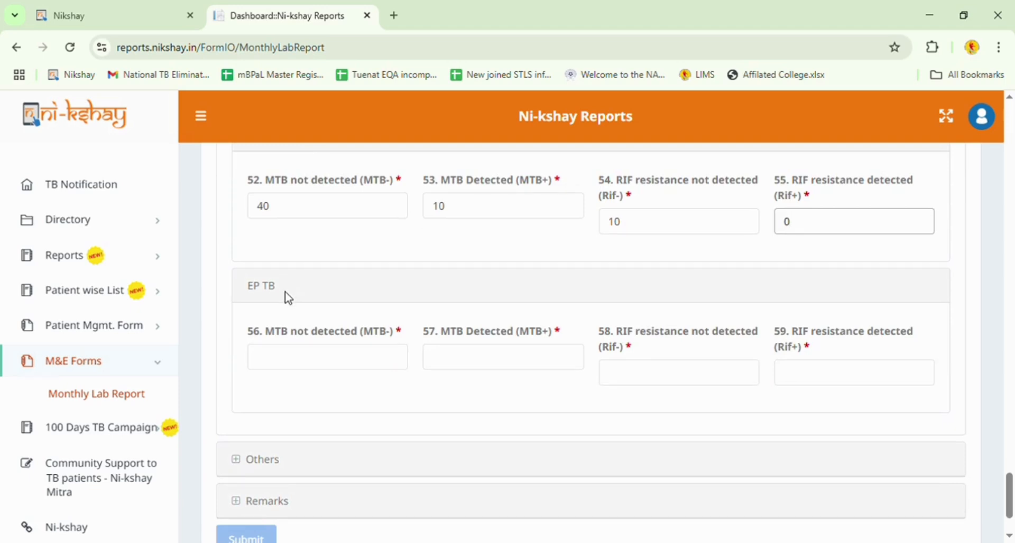
pyautogui.click(288, 297)
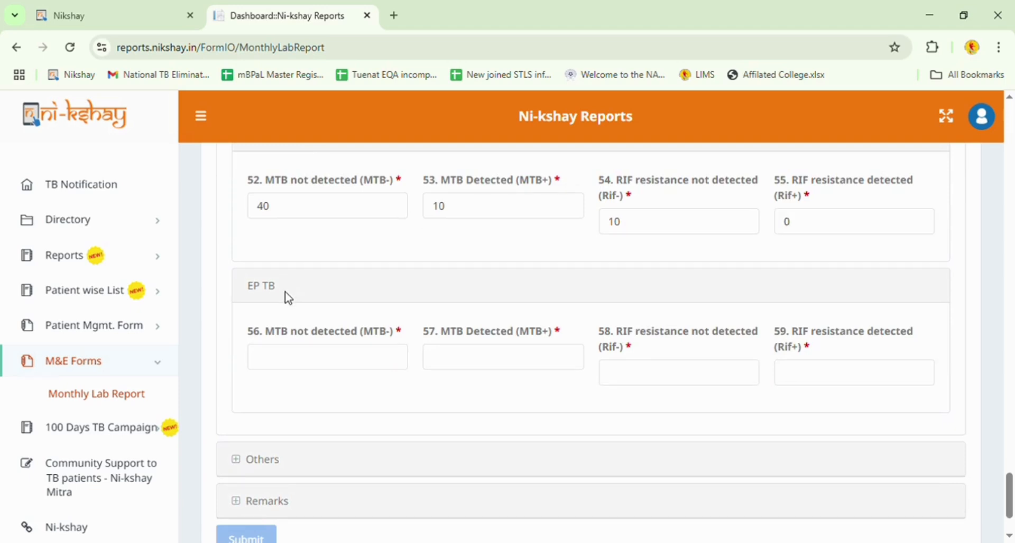
pyautogui.click(307, 355)
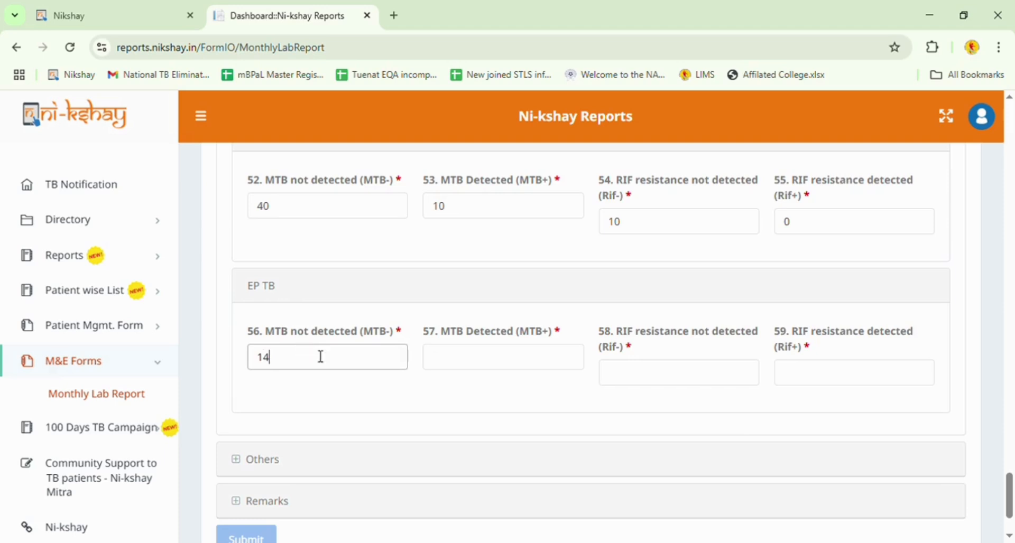
pyautogui.click(494, 354)
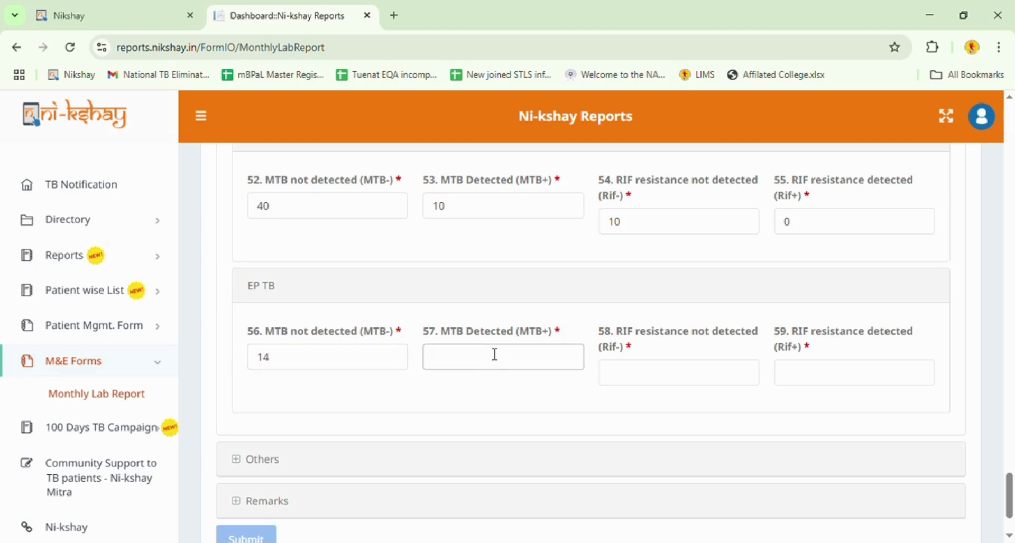
pyautogui.write('1')
pyautogui.click(704, 385)
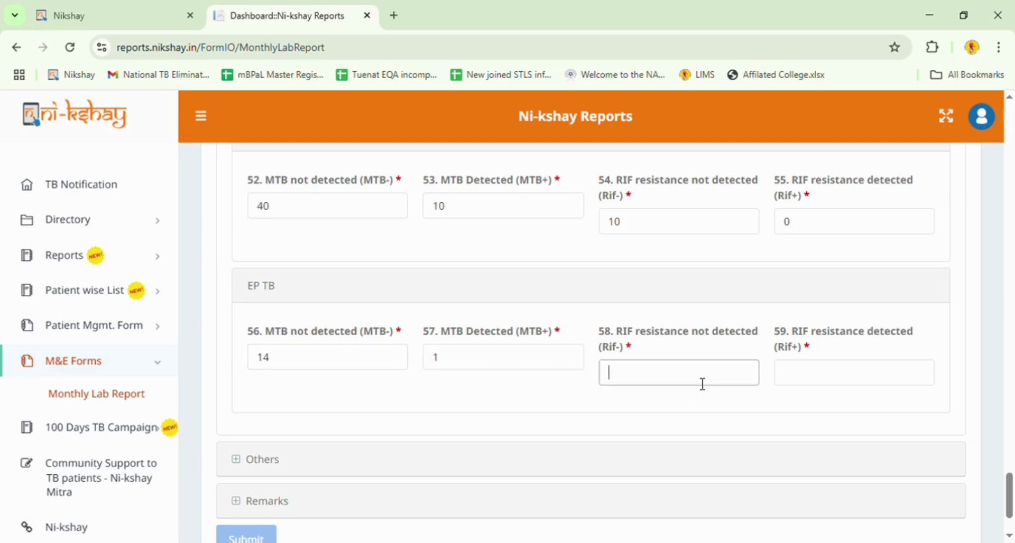
pyautogui.write('0')
pyautogui.click(889, 380)
pyautogui.write('1')
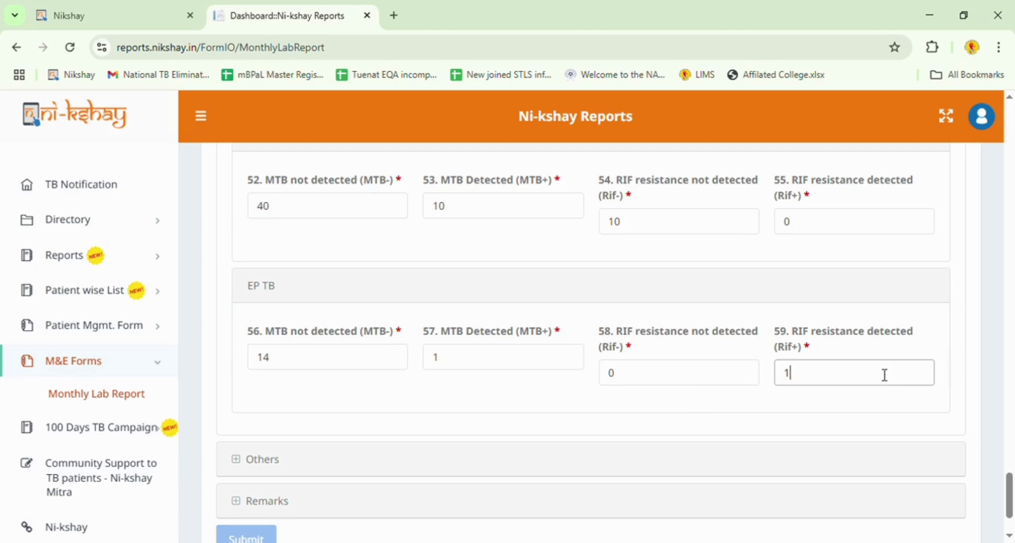
pyautogui.scroll(-2, 770, 385)
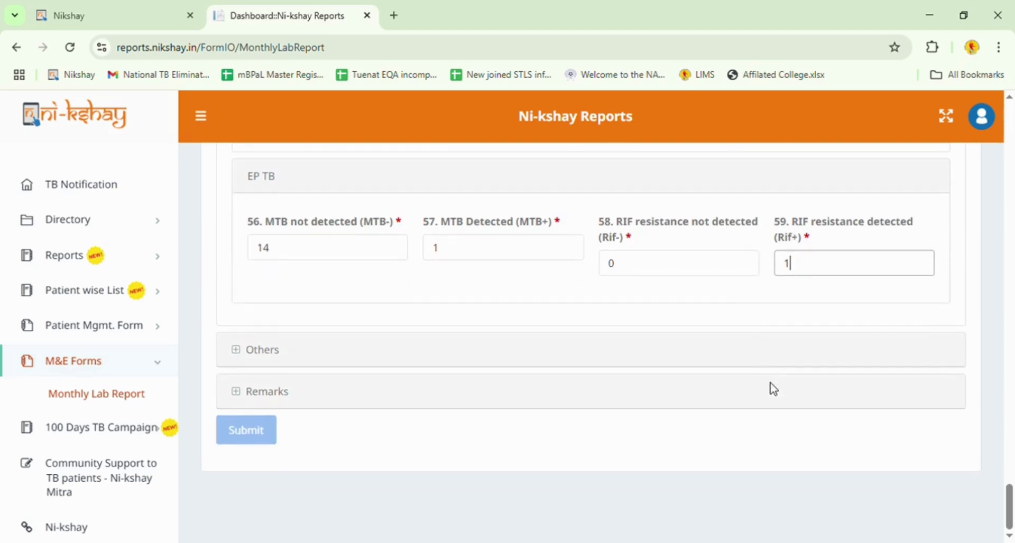
# Expand Others and enter 2 MTB+/Rif indeterminate, 1 invalid and 0 no-result tests.
pyautogui.click(284, 354)
pyautogui.scroll(-3, 368, 347)
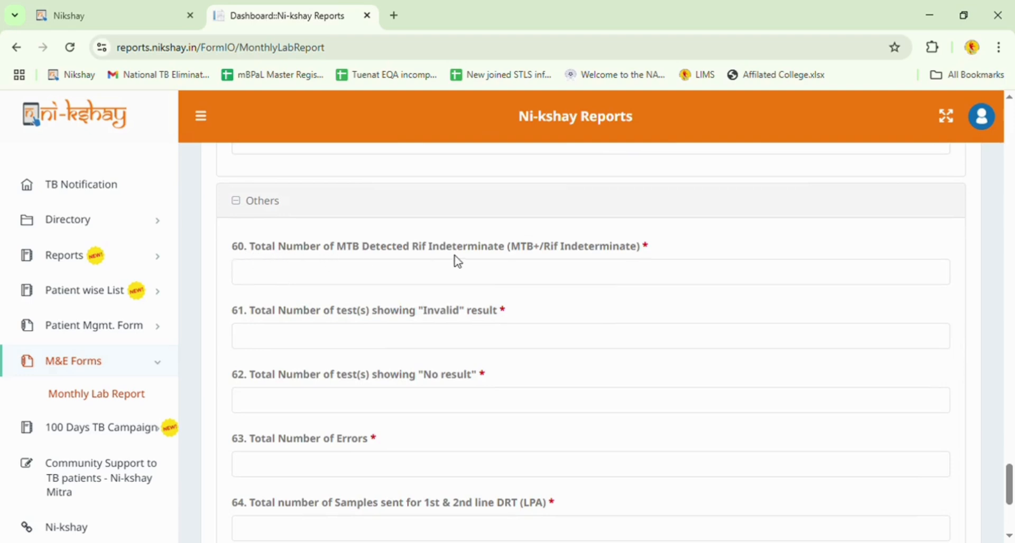
pyautogui.click(565, 271)
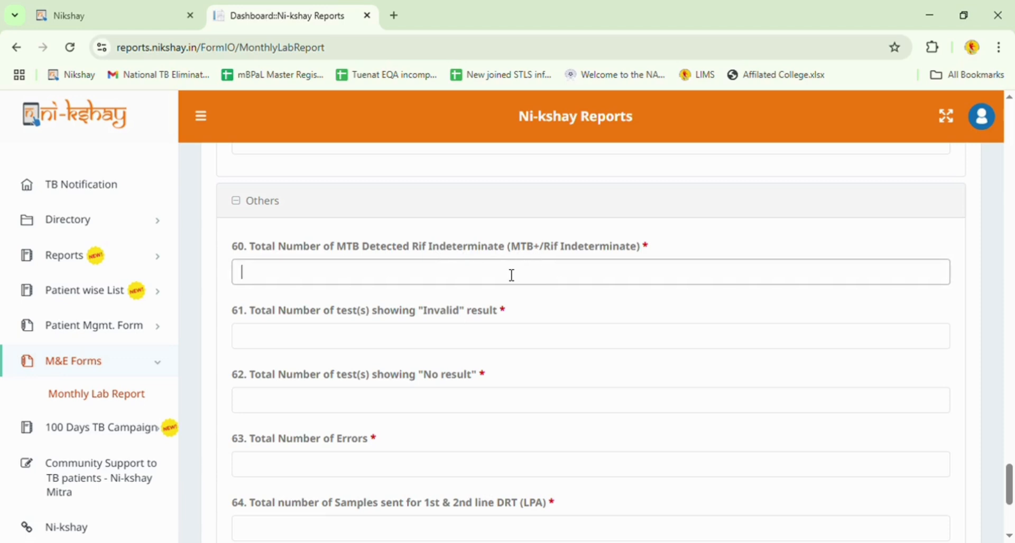
pyautogui.click(298, 348)
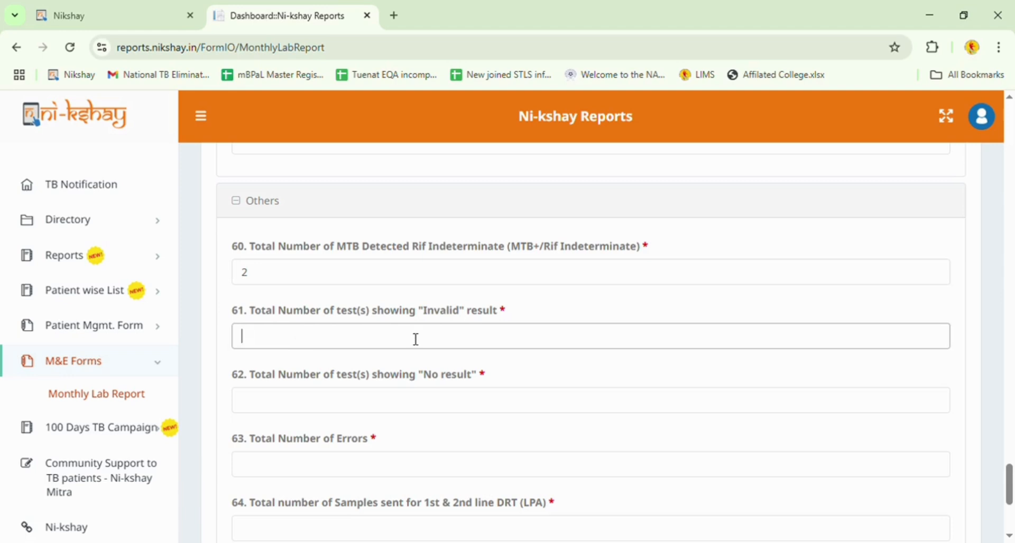
pyautogui.scroll(-3, 412, 340)
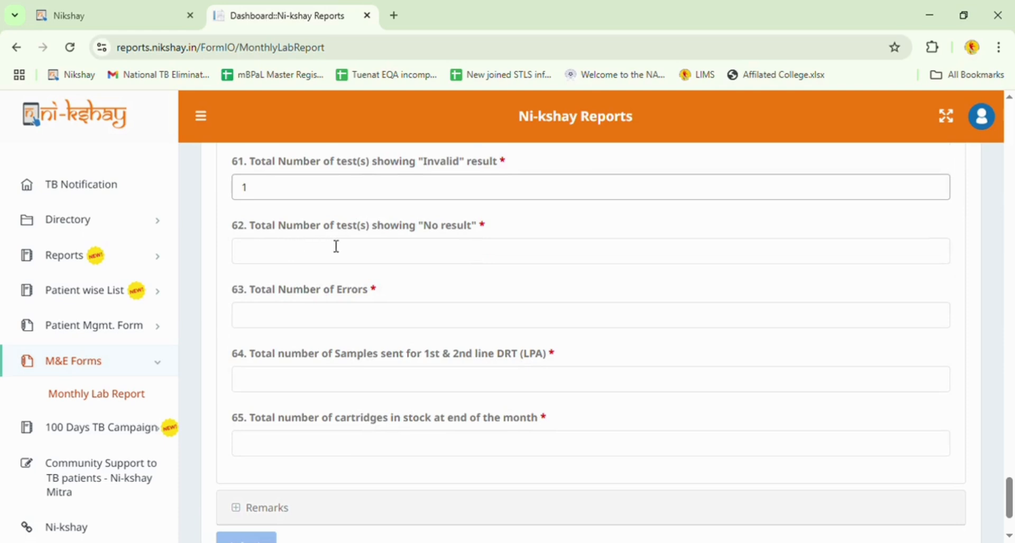
pyautogui.click(469, 252)
pyautogui.write('0')
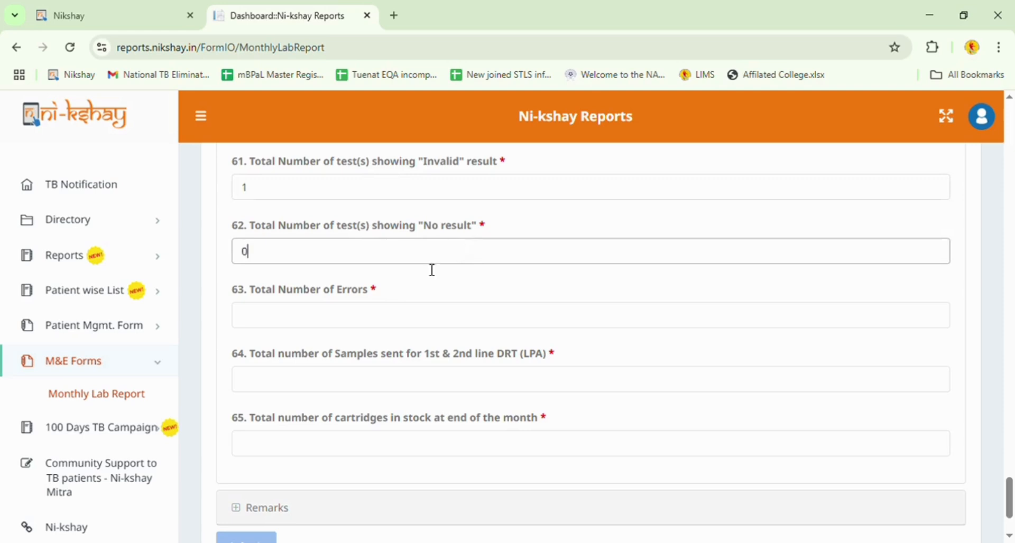
pyautogui.click(355, 311)
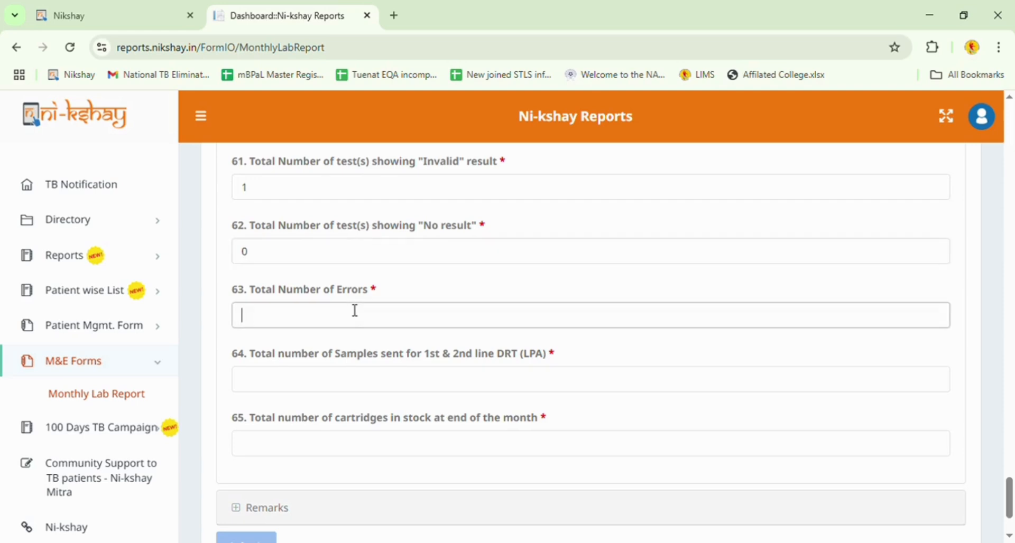
# Record 15 errors, 69 samples sent for LPA and 100 cartridges in stock, then expand Remarks.
pyautogui.write('15')
pyautogui.scroll(-1, 357, 348)
pyautogui.scroll(-1, 355, 348)
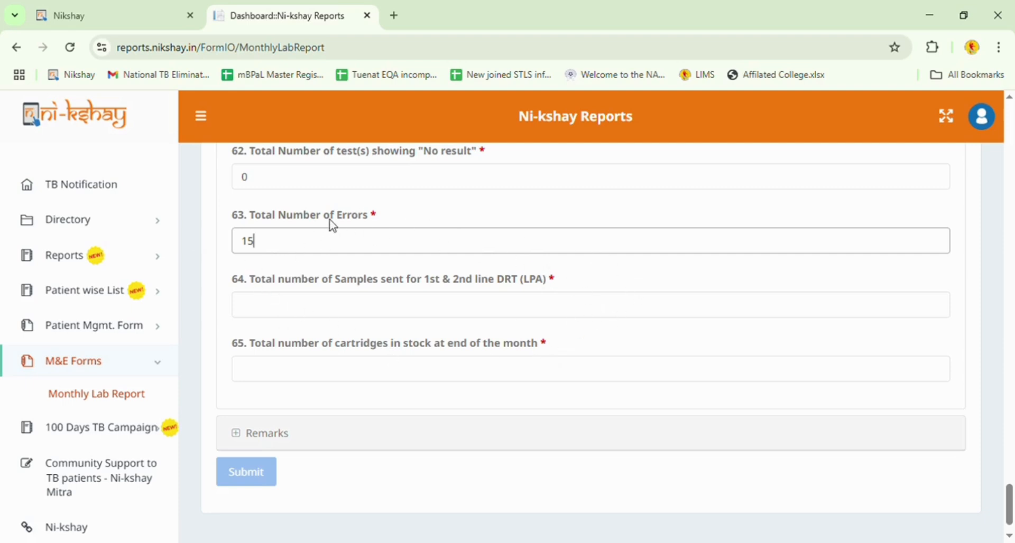
pyautogui.click(552, 311)
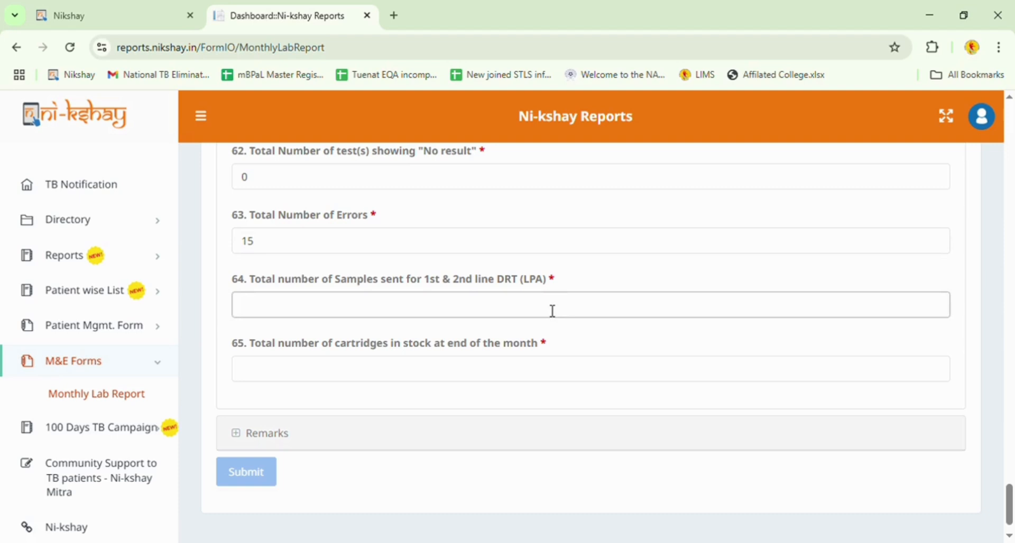
pyautogui.write('69')
pyautogui.click(522, 373)
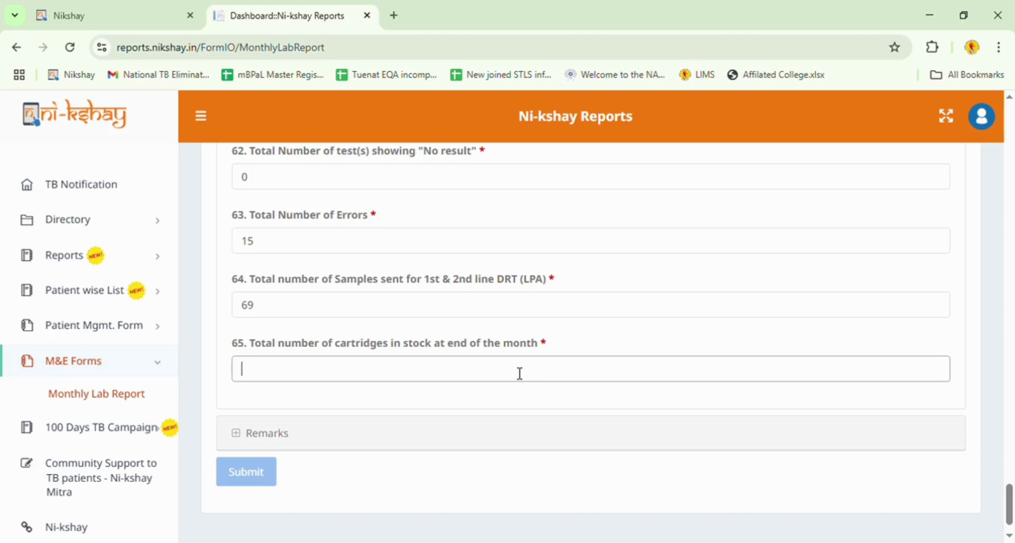
pyautogui.write('100')
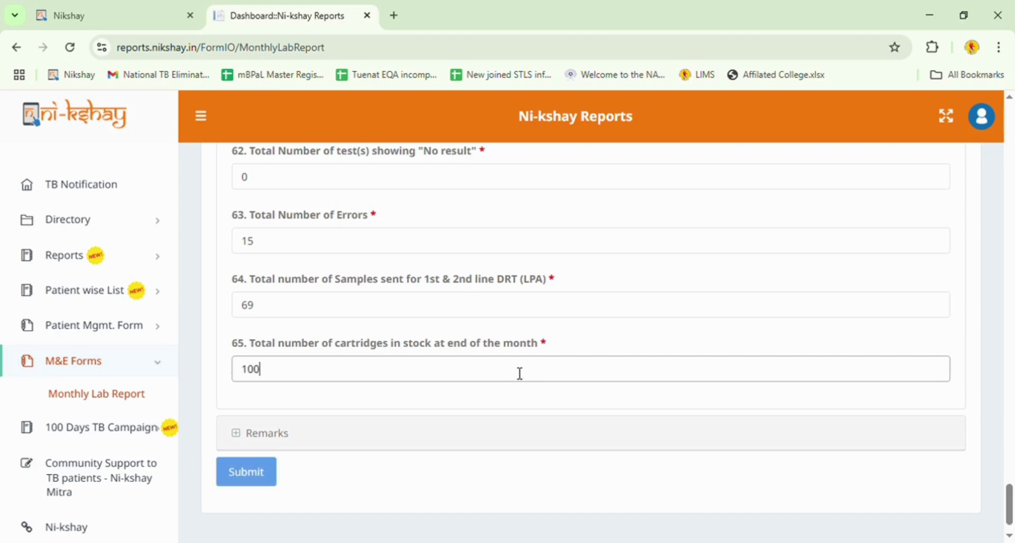
pyautogui.scroll(-1, 520, 373)
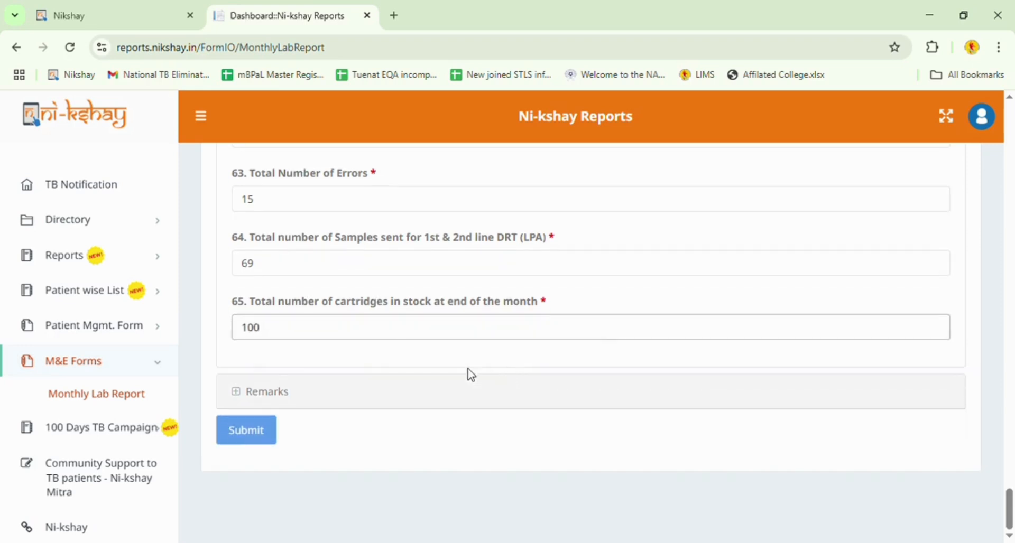
pyautogui.click(367, 391)
# Enter the remark 'Machine is non-functional from 6 May to 10 May 2025.'.
pyautogui.scroll(-2, 400, 387)
pyautogui.click(387, 375)
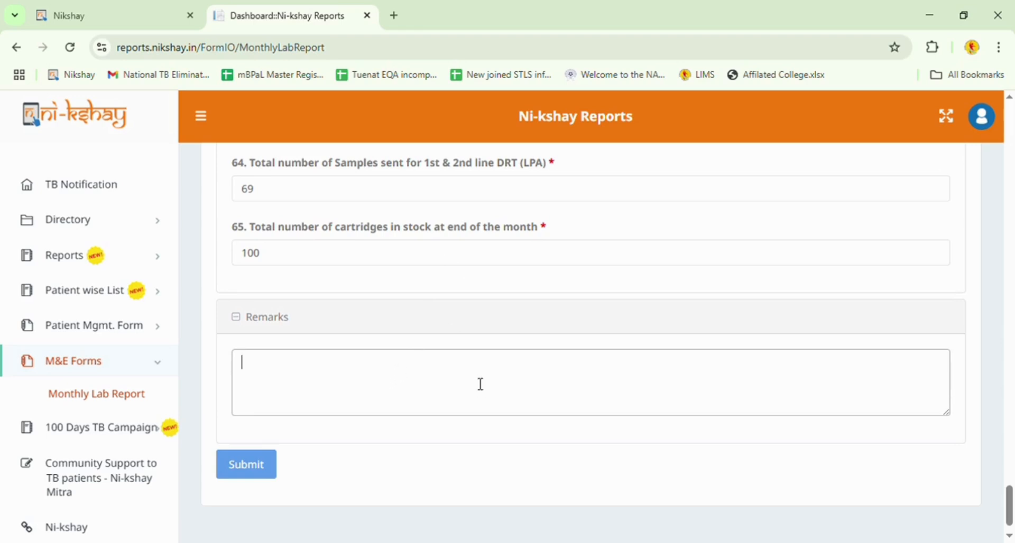
pyautogui.write('Machine is non')
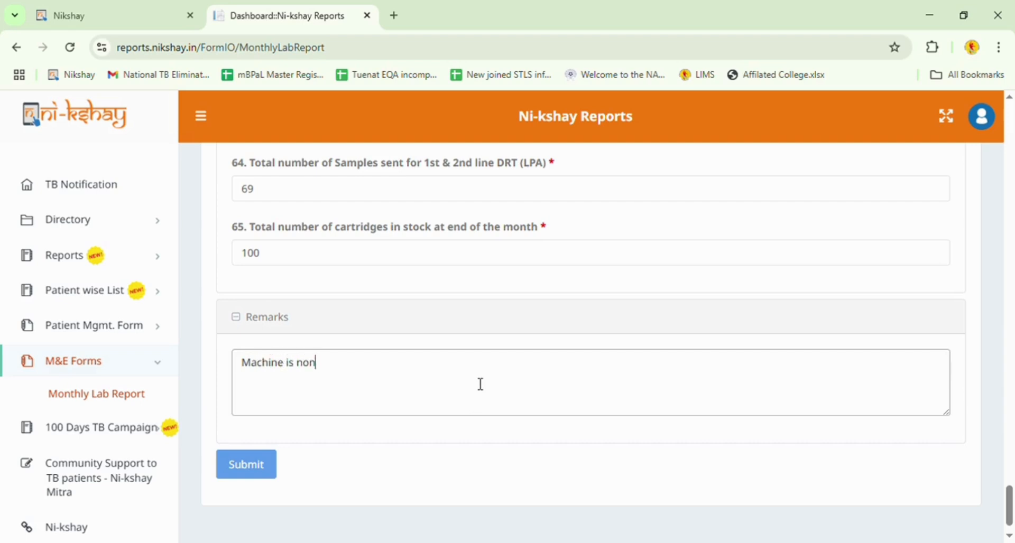
pyautogui.write('-functional from ')
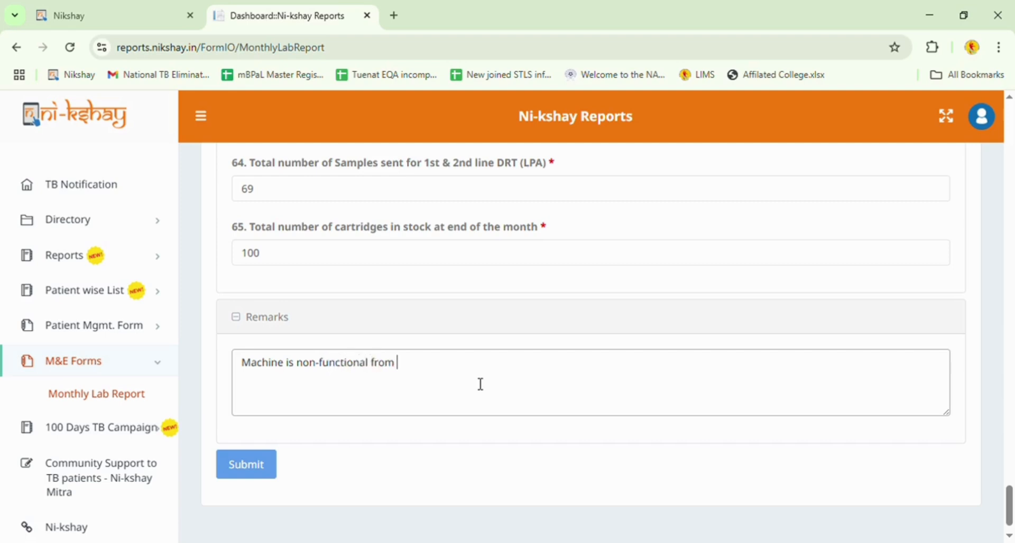
pyautogui.write('6 May to 10 May 202')
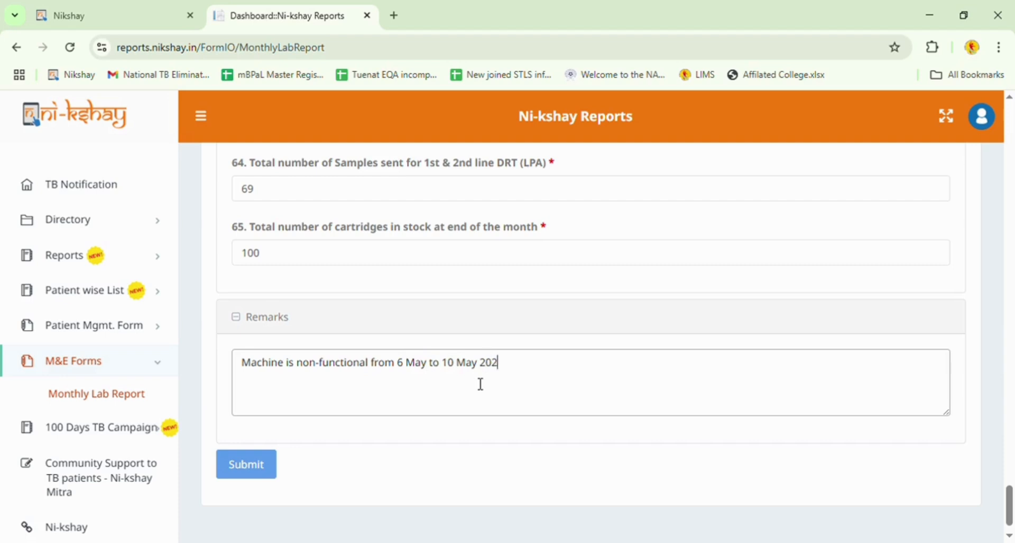
pyautogui.write('5.')
pyautogui.scroll(-1, 648, 341)
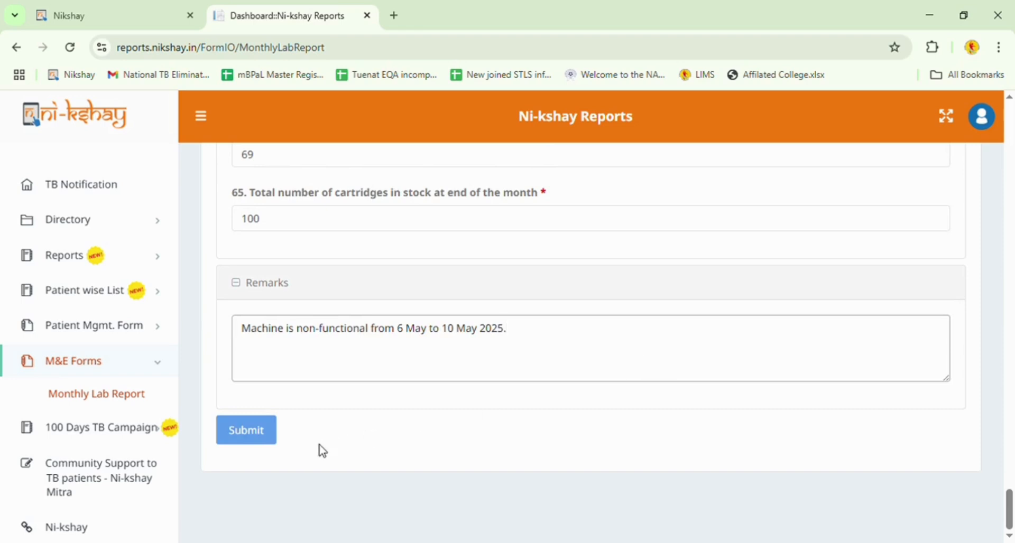